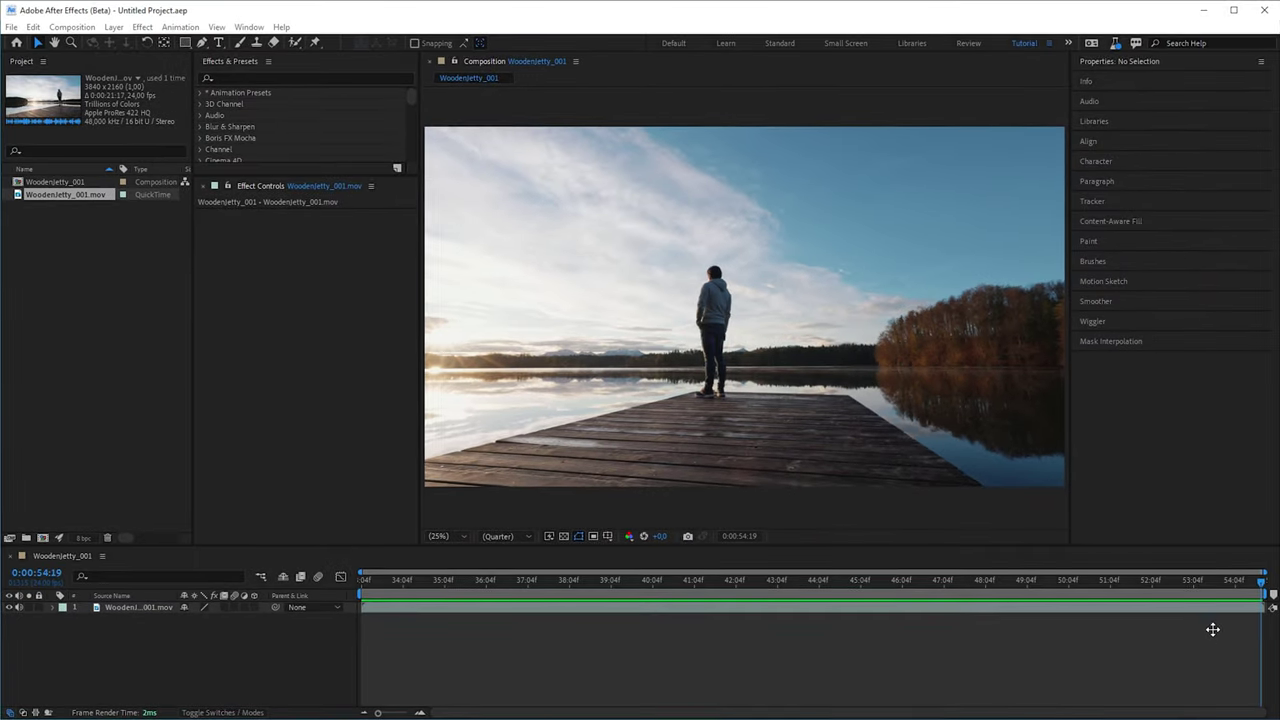
Roto Brush the man on the jetty clip's first frame and freeze the matte.
{"action": "left_click", "coordinate": [1269, 614]}
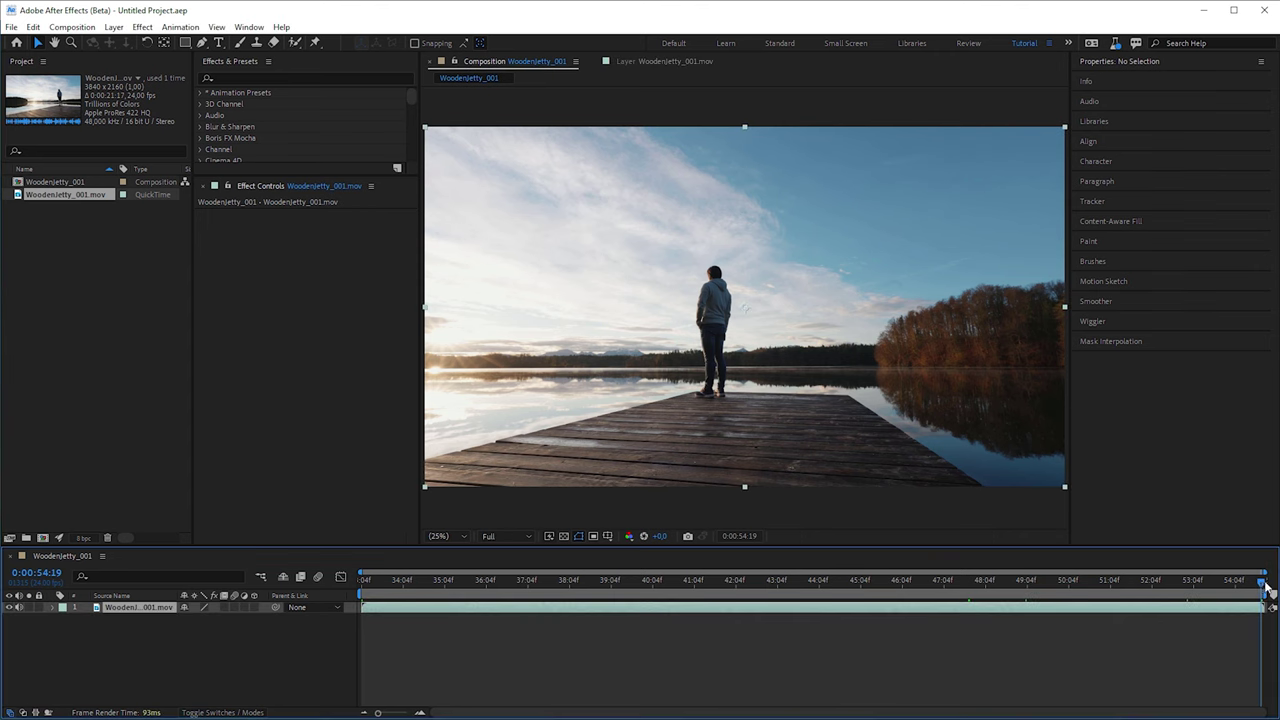
{"action": "left_click_drag", "start_coordinate": [1265, 590], "coordinate": [365, 650]}
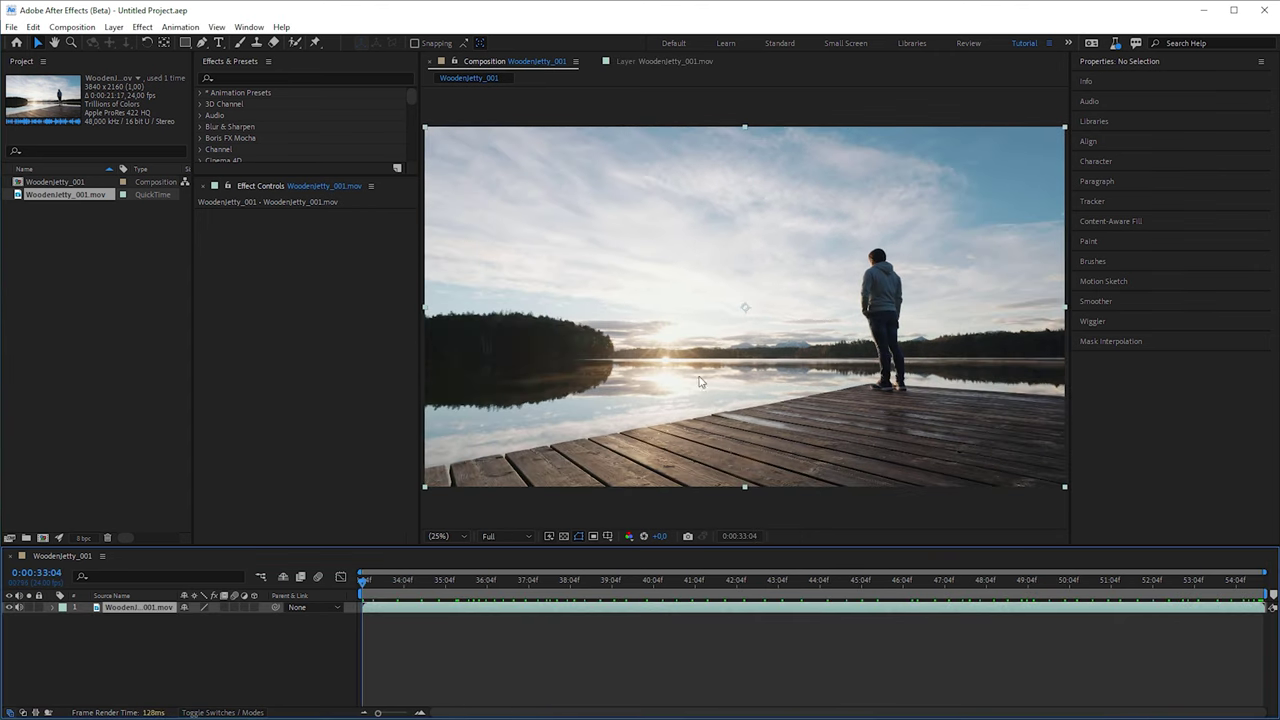
{"action": "left_click", "coordinate": [655, 62]}
{"action": "key", "text": "alt+w"}
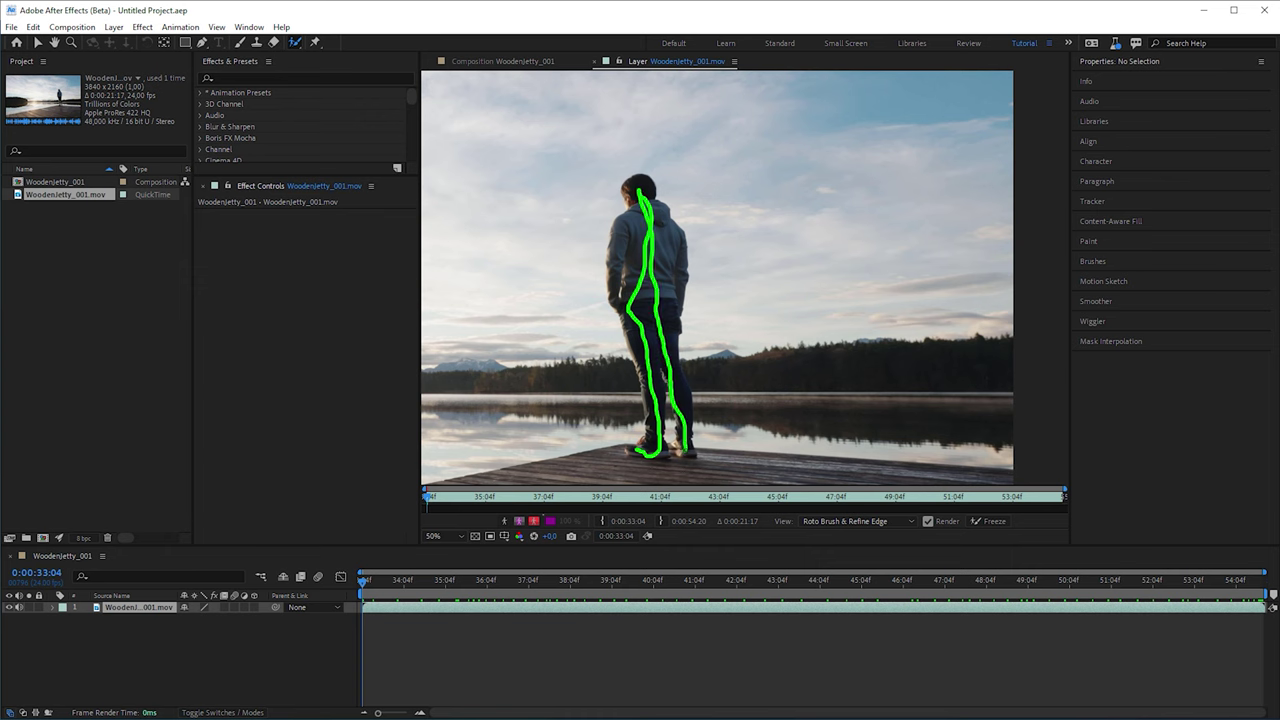
{"action": "left_click_drag", "start_coordinate": [716, 380], "coordinate": [725, 337]}
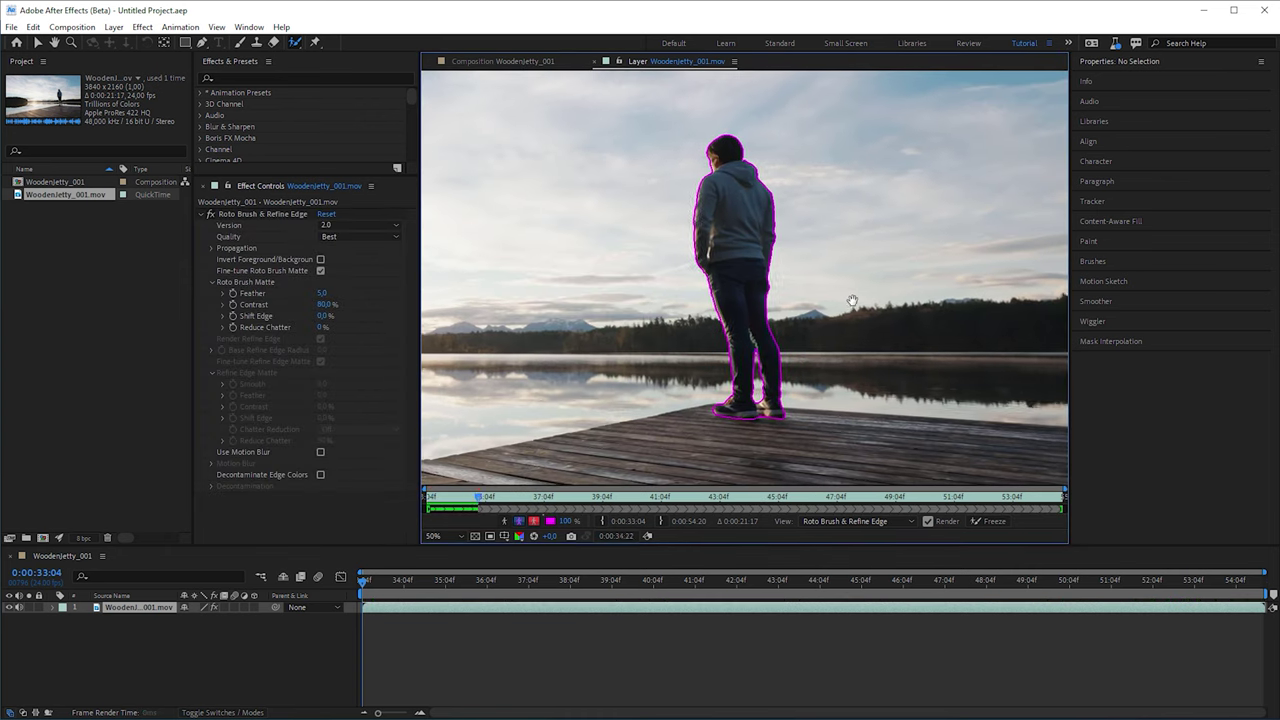
{"action": "left_click", "coordinate": [985, 521]}
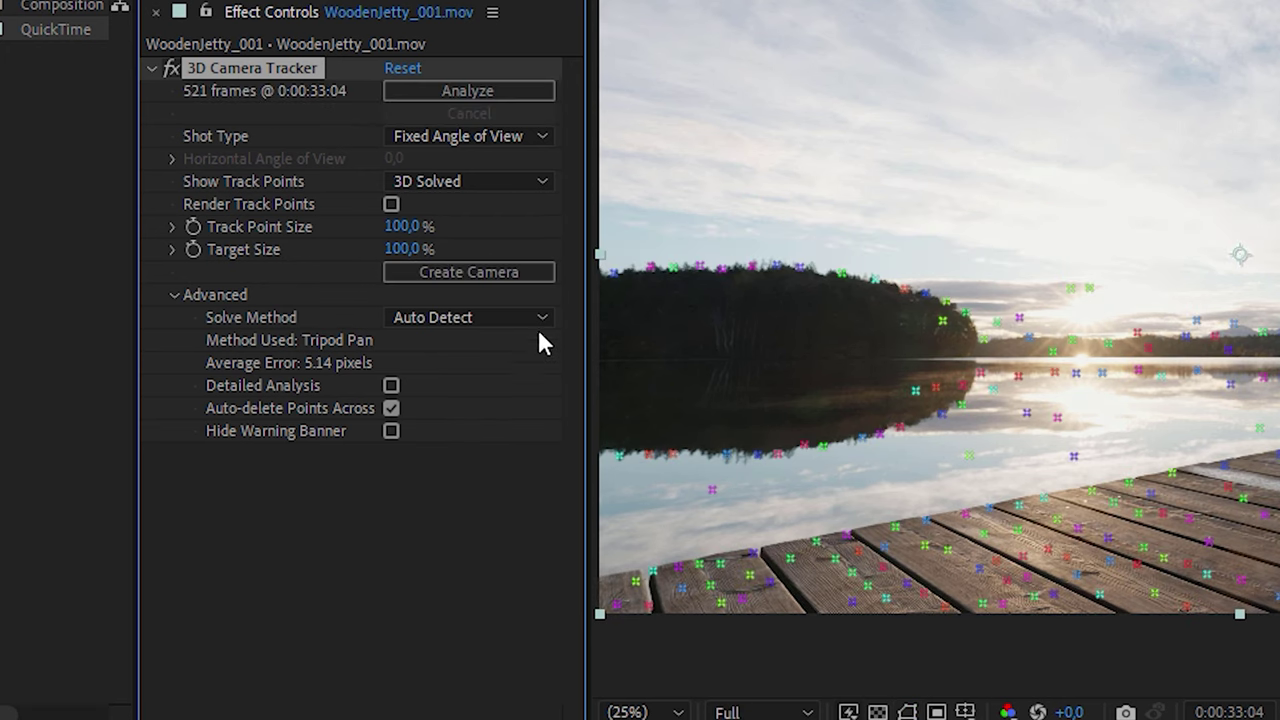
Set the 3D Camera Tracker solve method to Tripod Pan and preview the tracked clip.
{"action": "left_click", "coordinate": [538, 322]}
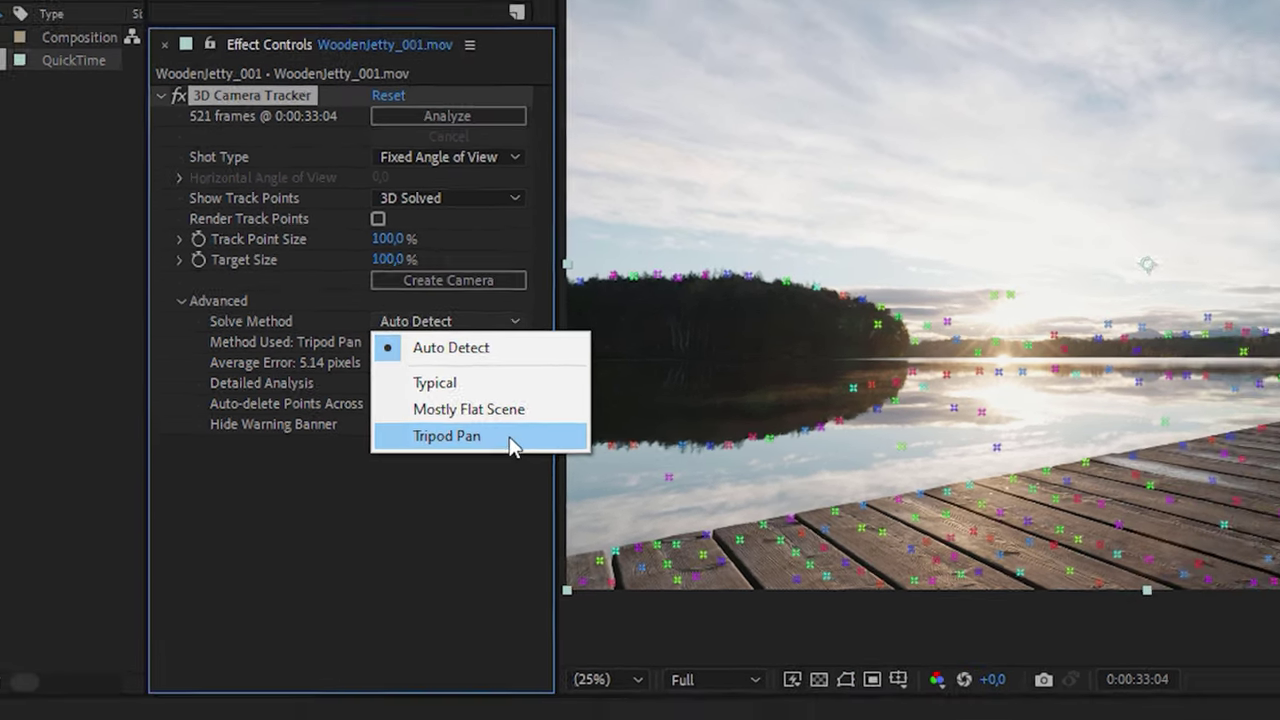
{"action": "left_click", "coordinate": [528, 446]}
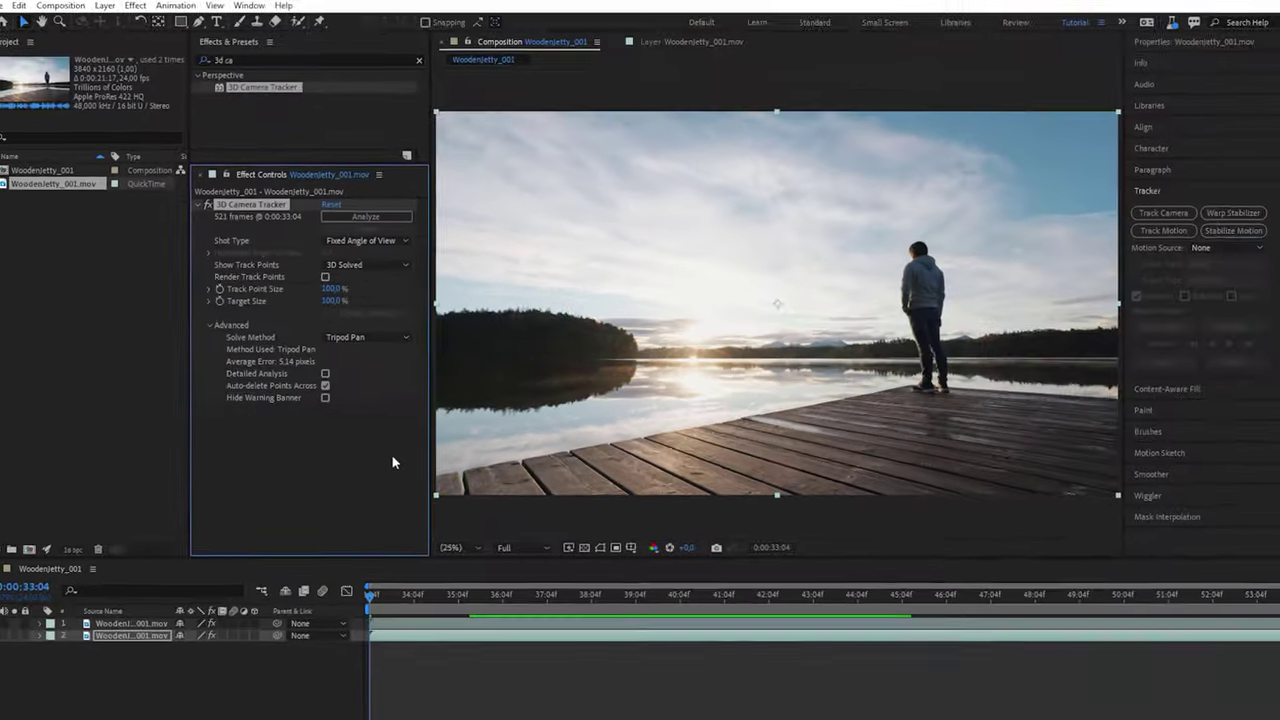
{"action": "mouse_move", "coordinate": [365, 580]}
{"action": "left_mouse_down"}
{"action": "mouse_move", "coordinate": [845, 616]}
{"action": "mouse_move", "coordinate": [931, 600]}
{"action": "mouse_move", "coordinate": [346, 594]}
{"action": "left_mouse_up"}
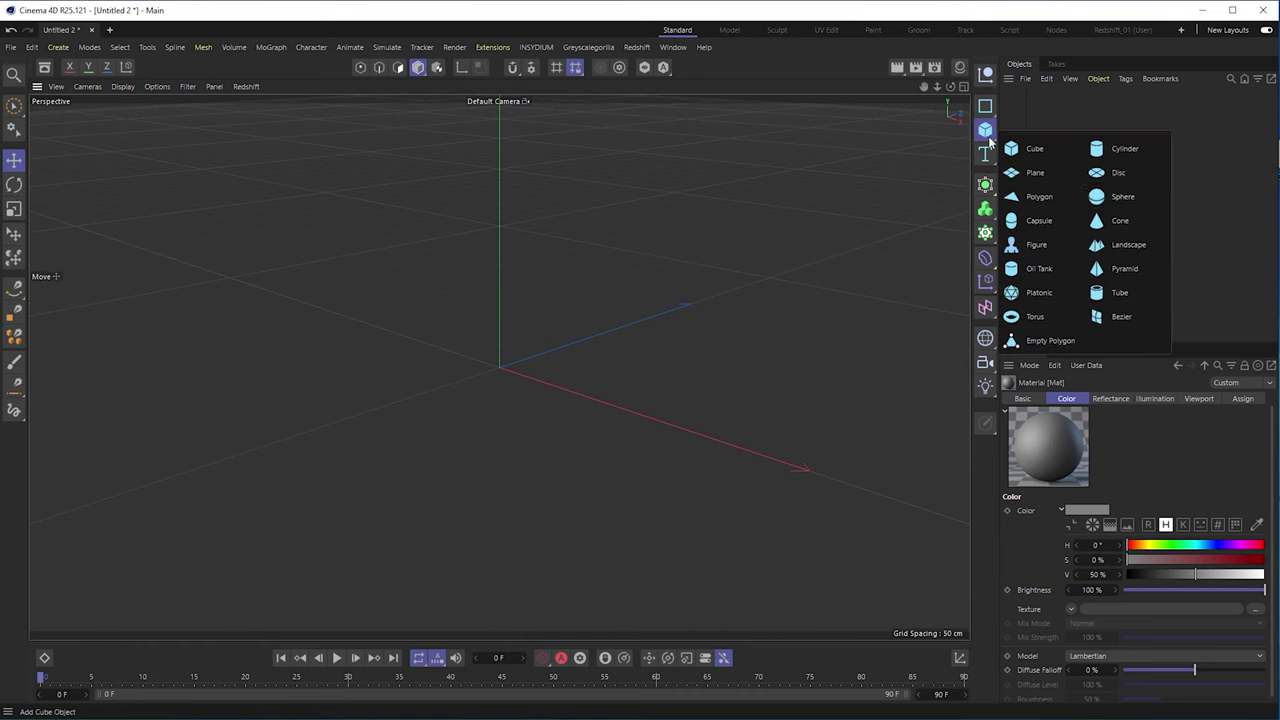
Show wireframe lines on the sphere and set its Segments to 49.
{"action": "left_click", "coordinate": [123, 86]}
{"action": "left_click", "coordinate": [175, 154]}
{"action": "left_click_drag", "start_coordinate": [1145, 443], "coordinate": [1197, 457]}
{"action": "key", "text": "ctrl+z"}
{"action": "left_click_drag", "start_coordinate": [939, 86], "coordinate": [977, 29]}
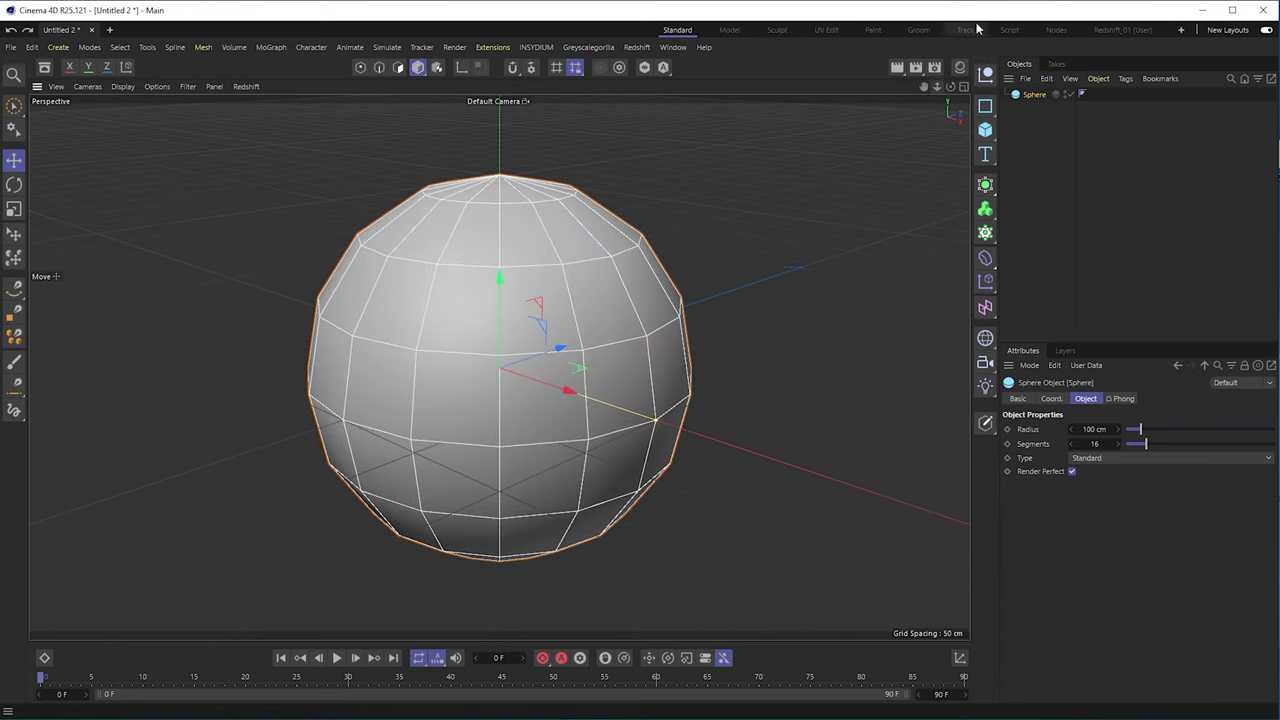
{"action": "left_click_drag", "start_coordinate": [1145, 443], "coordinate": [1197, 450]}
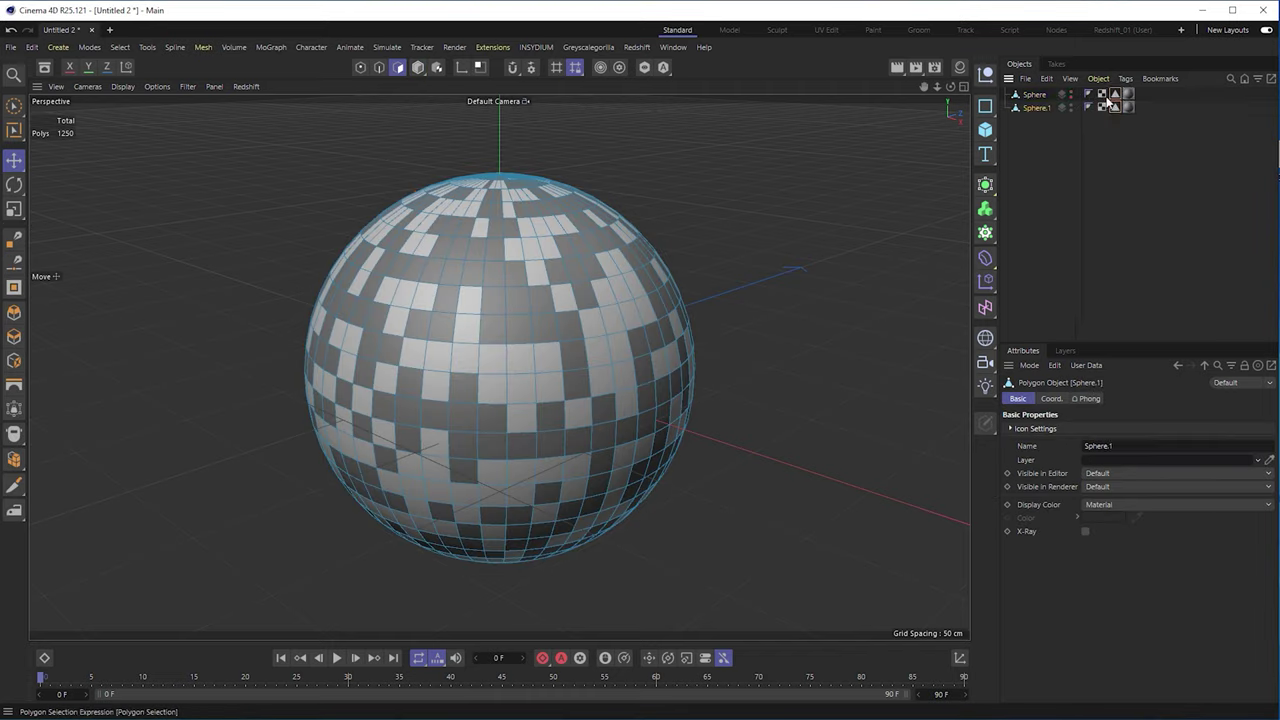
Select the polygons stored in the selection tag and extrude them into raised panels.
{"action": "right_click", "coordinate": [1118, 100]}
{"action": "left_click", "coordinate": [1116, 97]}
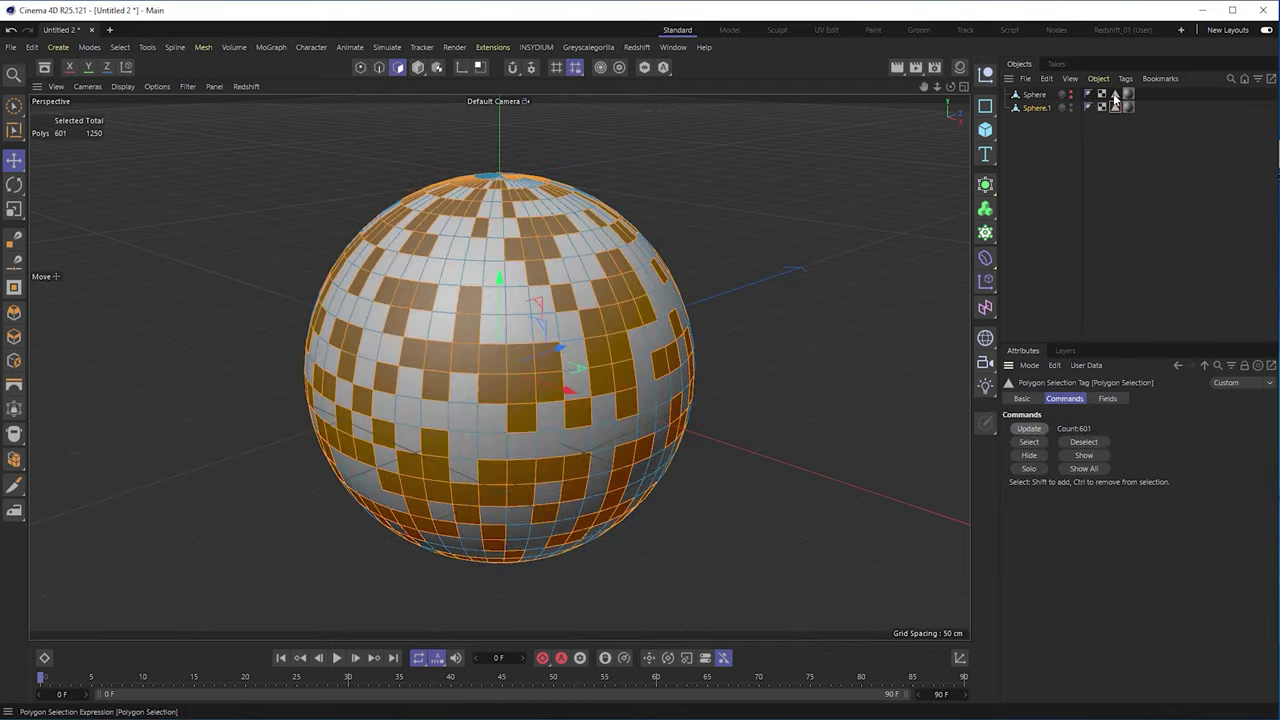
{"action": "left_click", "coordinate": [202, 47]}
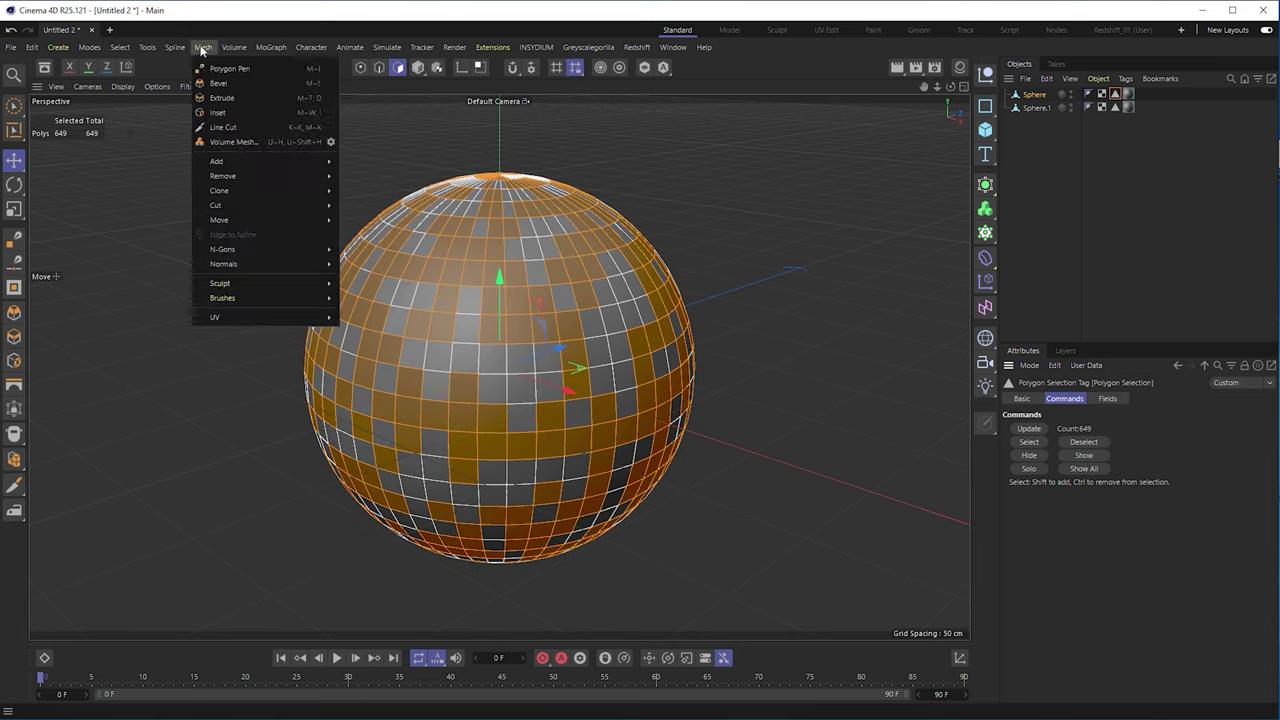
{"action": "left_click", "coordinate": [218, 98]}
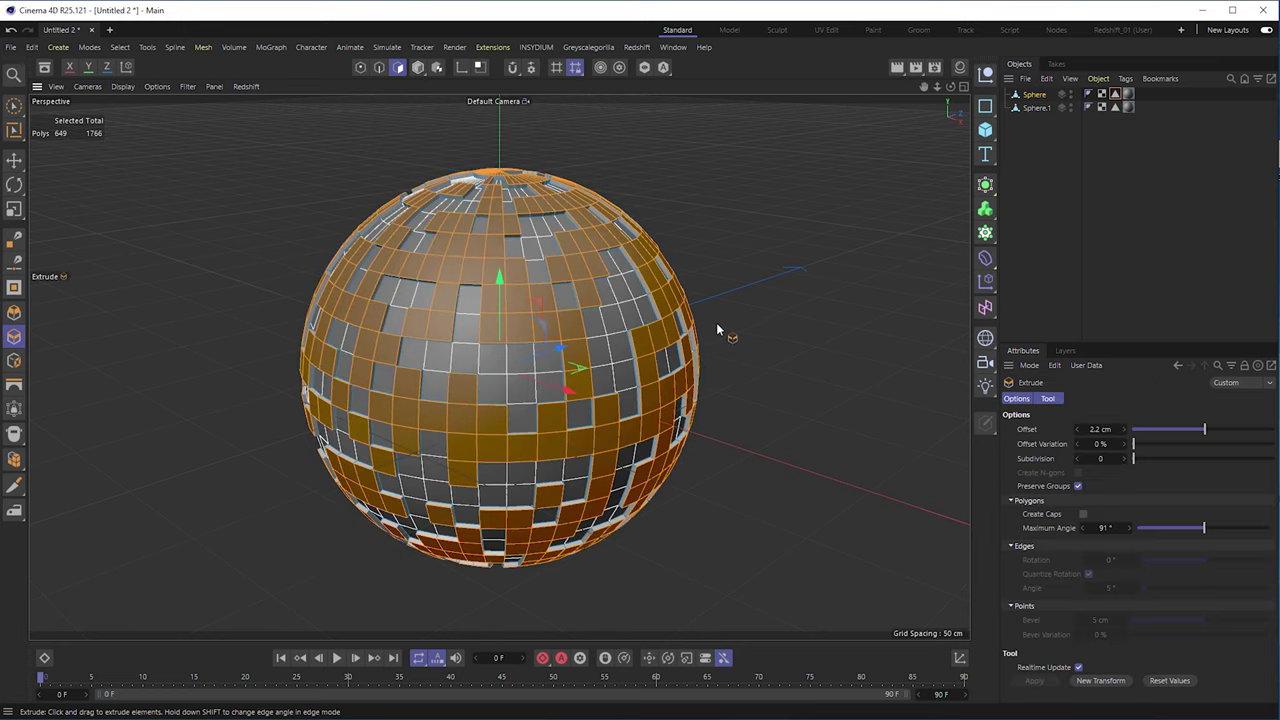
Invert the polygon selection, store it as a tag, and duplicate the sphere.
{"action": "left_click", "coordinate": [119, 47]}
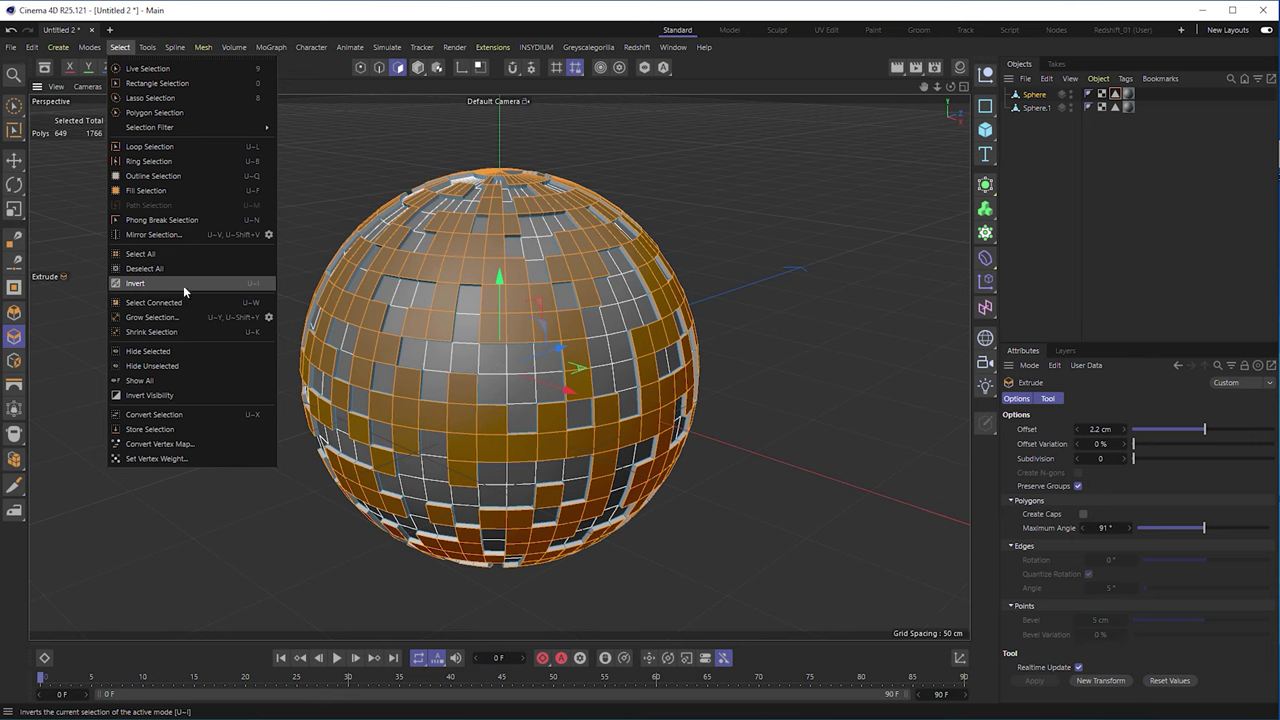
{"action": "left_click", "coordinate": [183, 285]}
{"action": "left_click", "coordinate": [150, 437]}
{"action": "left_click", "coordinate": [1035, 94]}
{"action": "key", "text": "ctrl+c"}
{"action": "key", "text": "ctrl+v"}
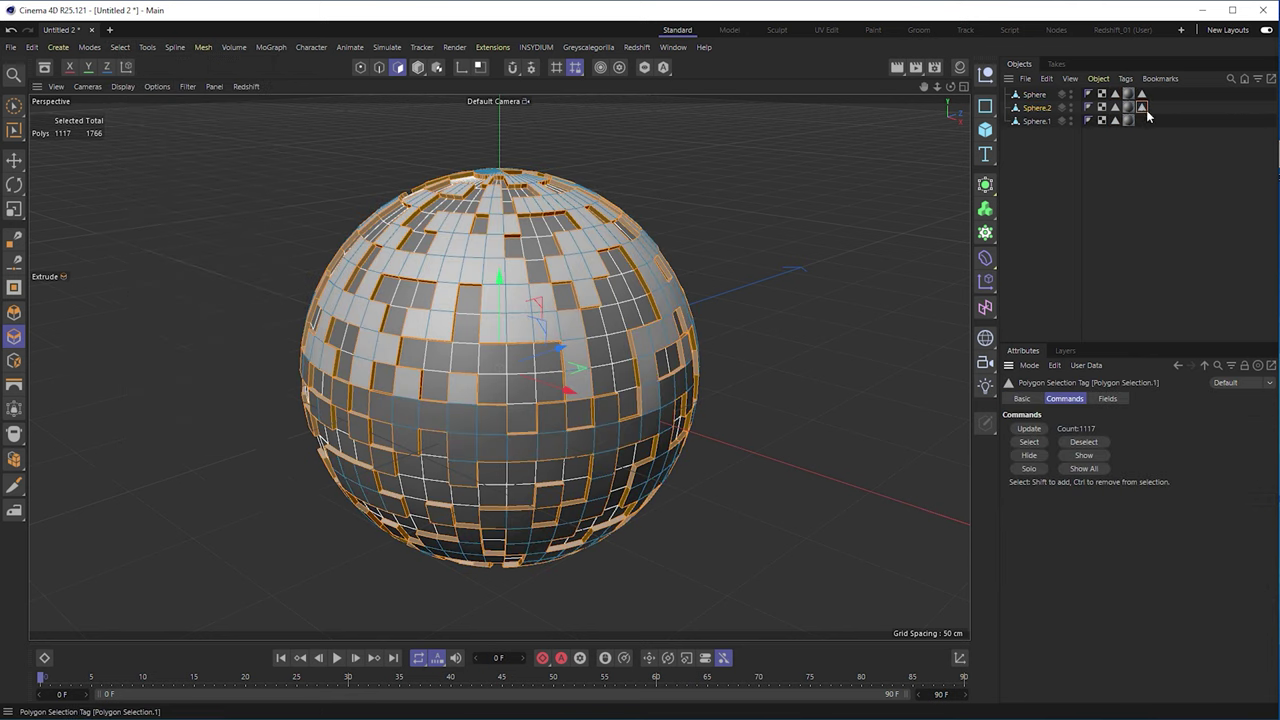
{"action": "left_click", "coordinate": [1115, 94]}
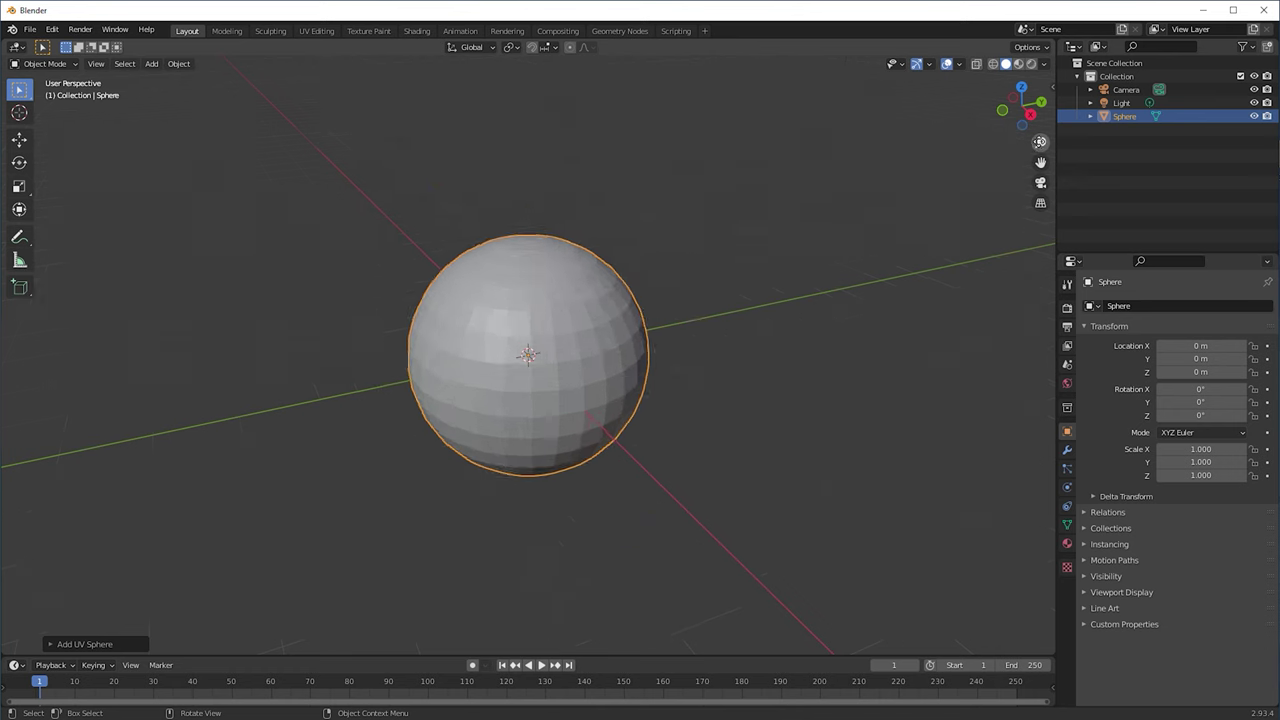
Circle-select a scattered patch of faces and extrude them along their normals.
{"action": "key", "text": "Tab"}
{"action": "scroll", "coordinate": [528, 355], "scroll_direction": "up", "scroll_amount": 2}
{"action": "key", "text": "c"}
{"action": "mouse_move", "coordinate": [543, 257]}
{"action": "left_mouse_down"}
{"action": "mouse_move", "coordinate": [434, 266]}
{"action": "mouse_move", "coordinate": [400, 330]}
{"action": "mouse_move", "coordinate": [436, 346]}
{"action": "left_mouse_up"}
{"action": "scroll", "coordinate": [436, 346], "scroll_direction": "up", "scroll_amount": 2}
{"action": "key", "text": "Escape"}
{"action": "key", "text": "e"}
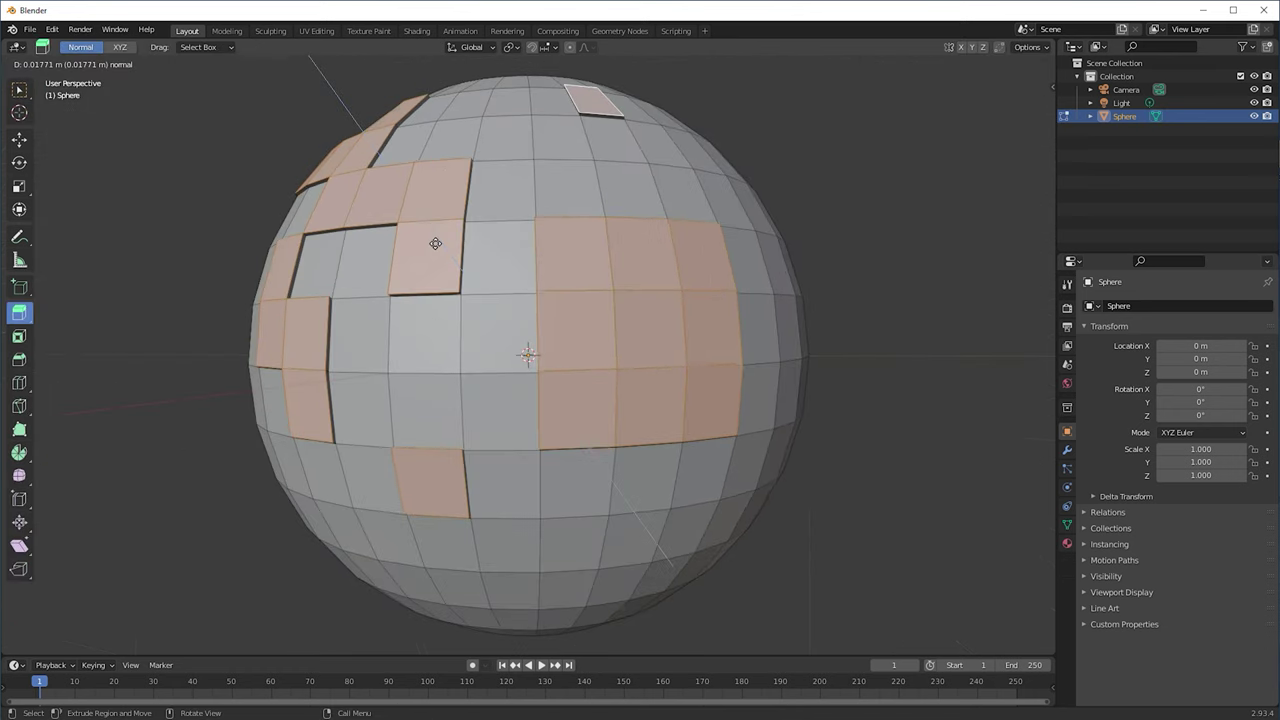
{"action": "left_click", "coordinate": [428, 244]}
{"action": "left_click_drag", "start_coordinate": [443, 243], "coordinate": [283, 344]}
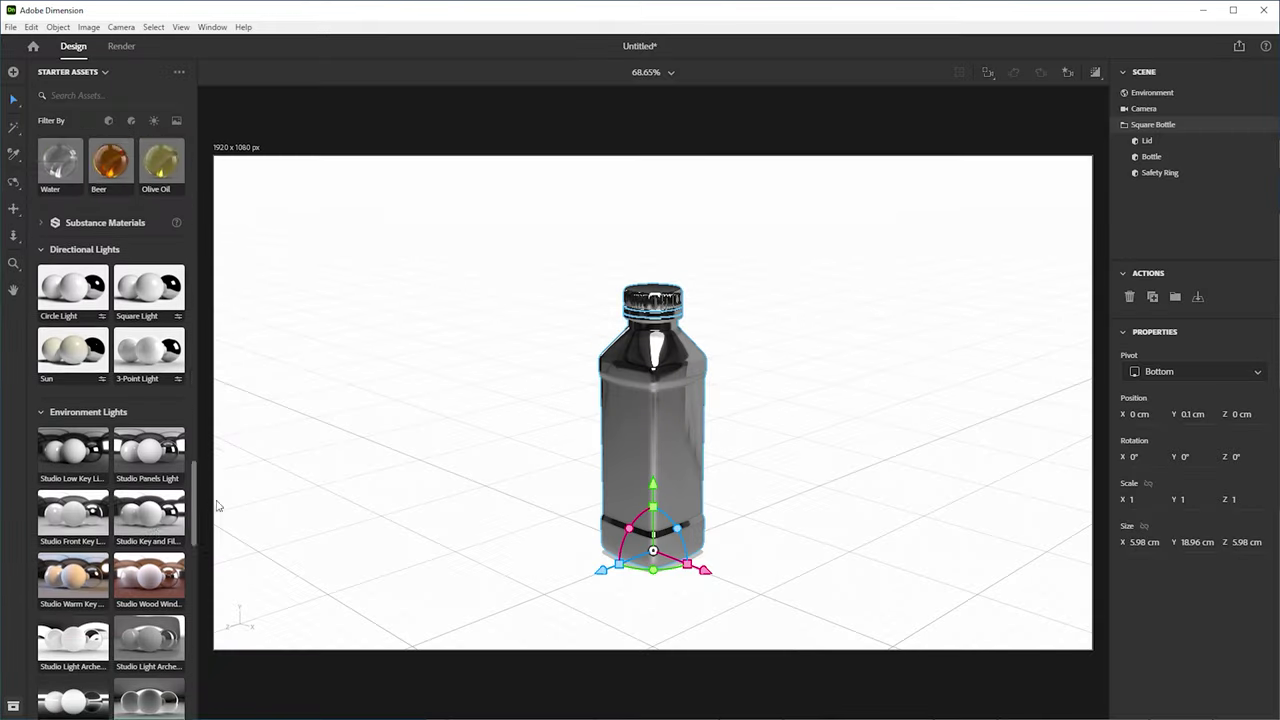
{"action": "scroll", "coordinate": [157, 680], "scroll_direction": "down", "scroll_amount": 1}
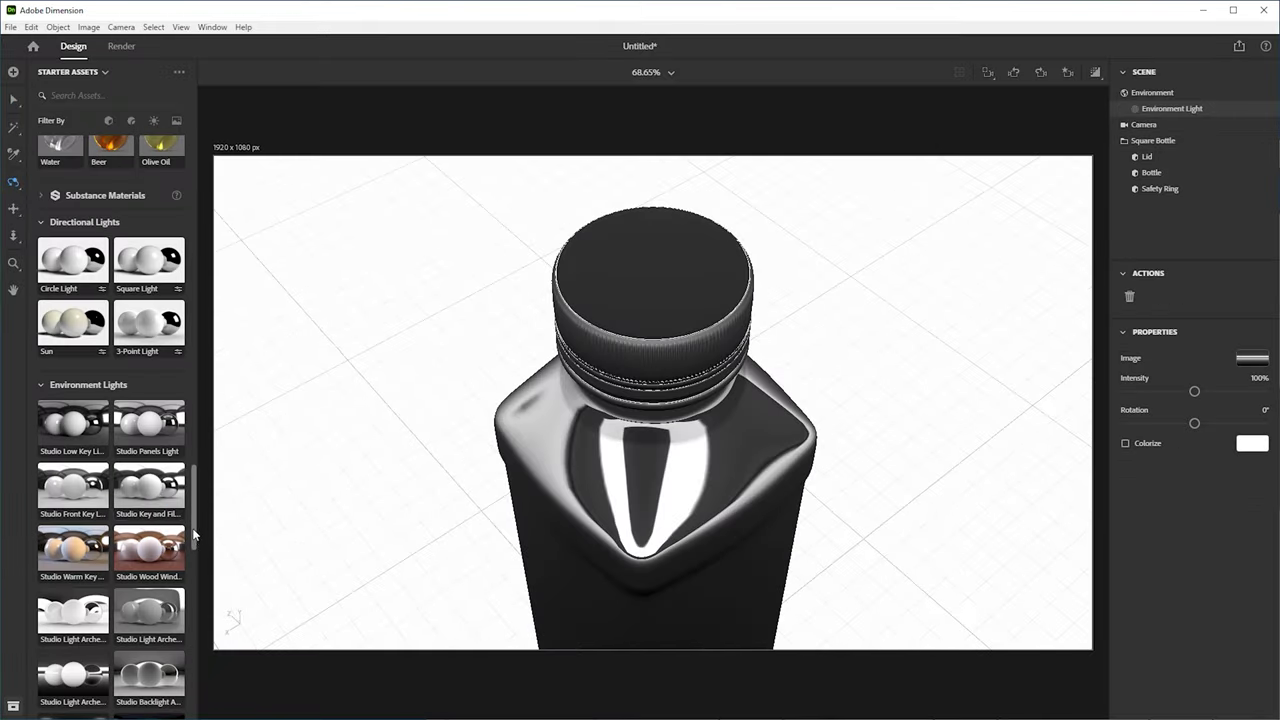
{"action": "left_click_drag", "start_coordinate": [194, 534], "coordinate": [188, 706]}
{"action": "left_click", "coordinate": [136, 694]}
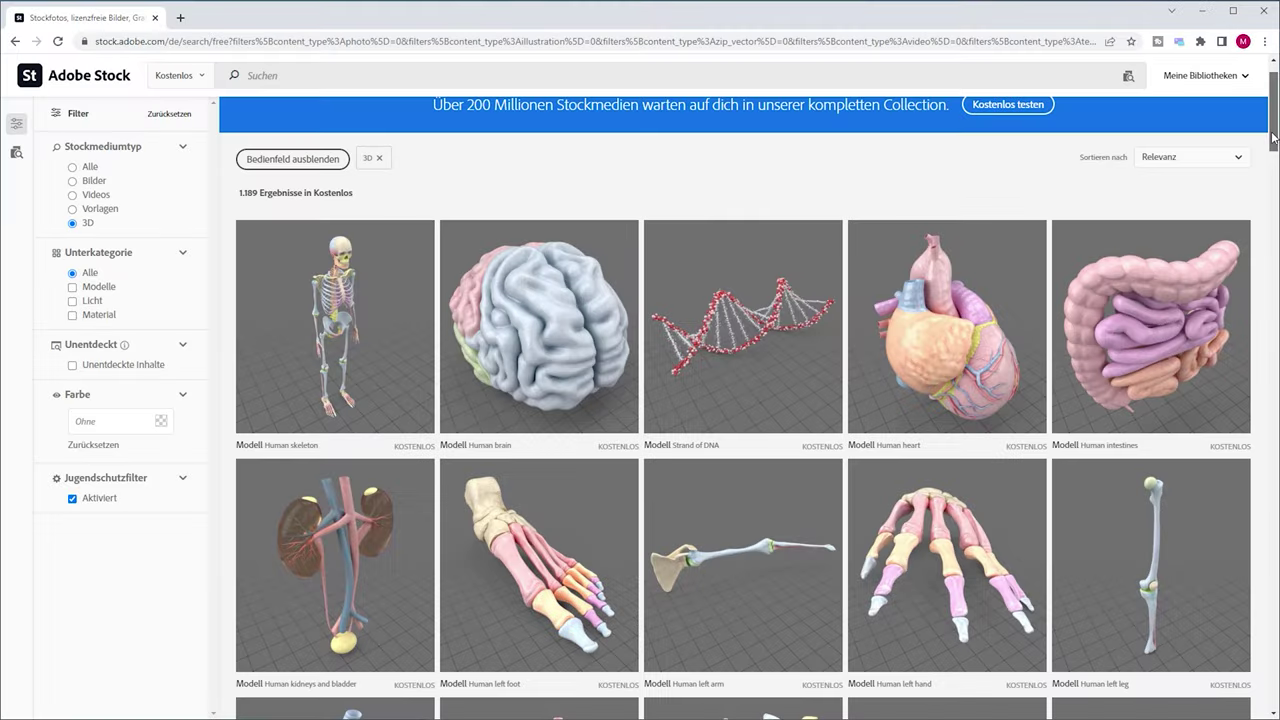
Scroll the free 3D Adobe Stock results from anatomy models down to building models.
{"action": "scroll", "coordinate": [740, 400], "scroll_direction": "down", "scroll_amount": 5}
{"action": "left_click_drag", "start_coordinate": [1274, 200], "coordinate": [1222, 650]}
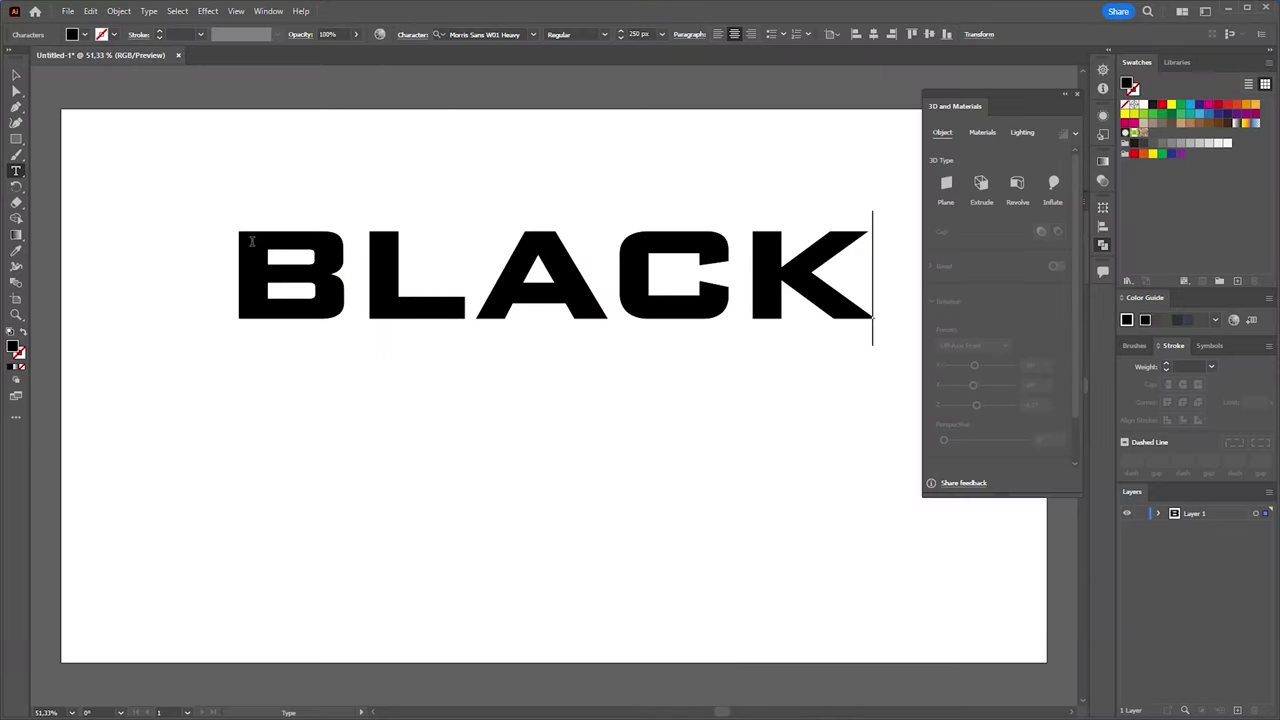
{"action": "key", "text": "Return"}
Add ADAM under BLACK, apply Painted Wood Parquet Cube material, and tilt the 3D title.
{"action": "type", "text": "ADAM"}
{"action": "key", "text": "shift+Home"}
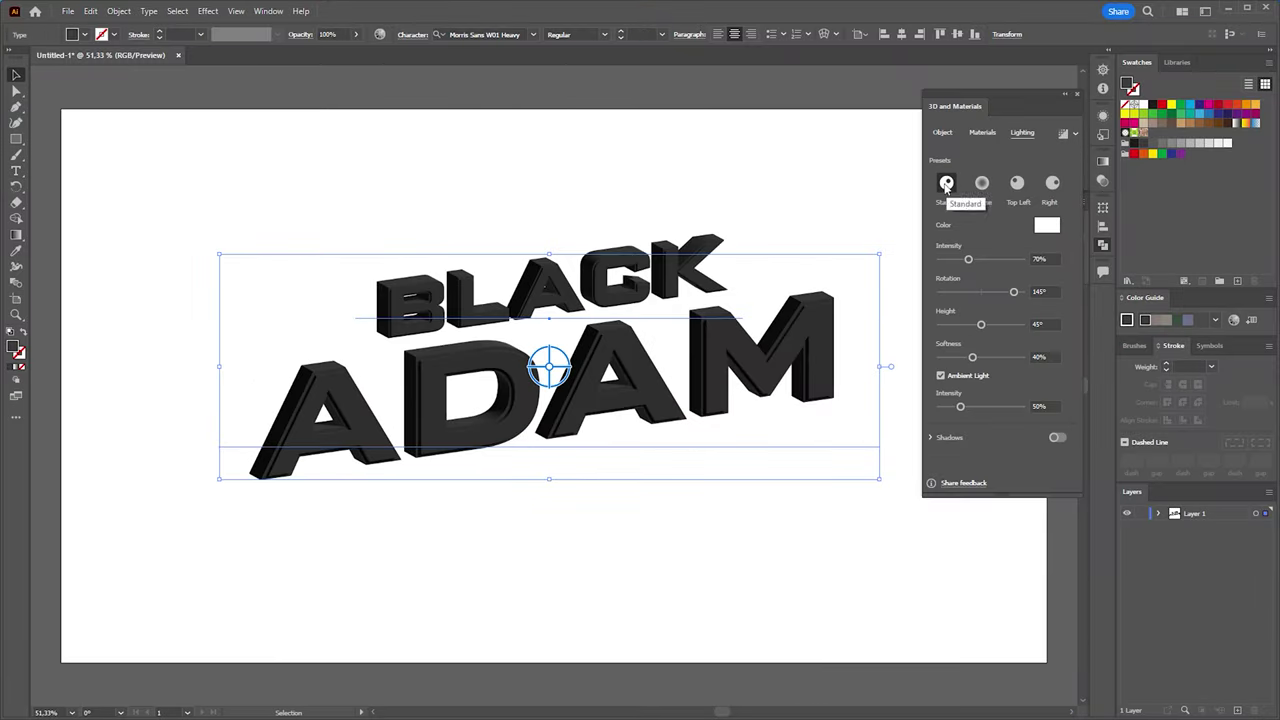
{"action": "left_click", "coordinate": [982, 132]}
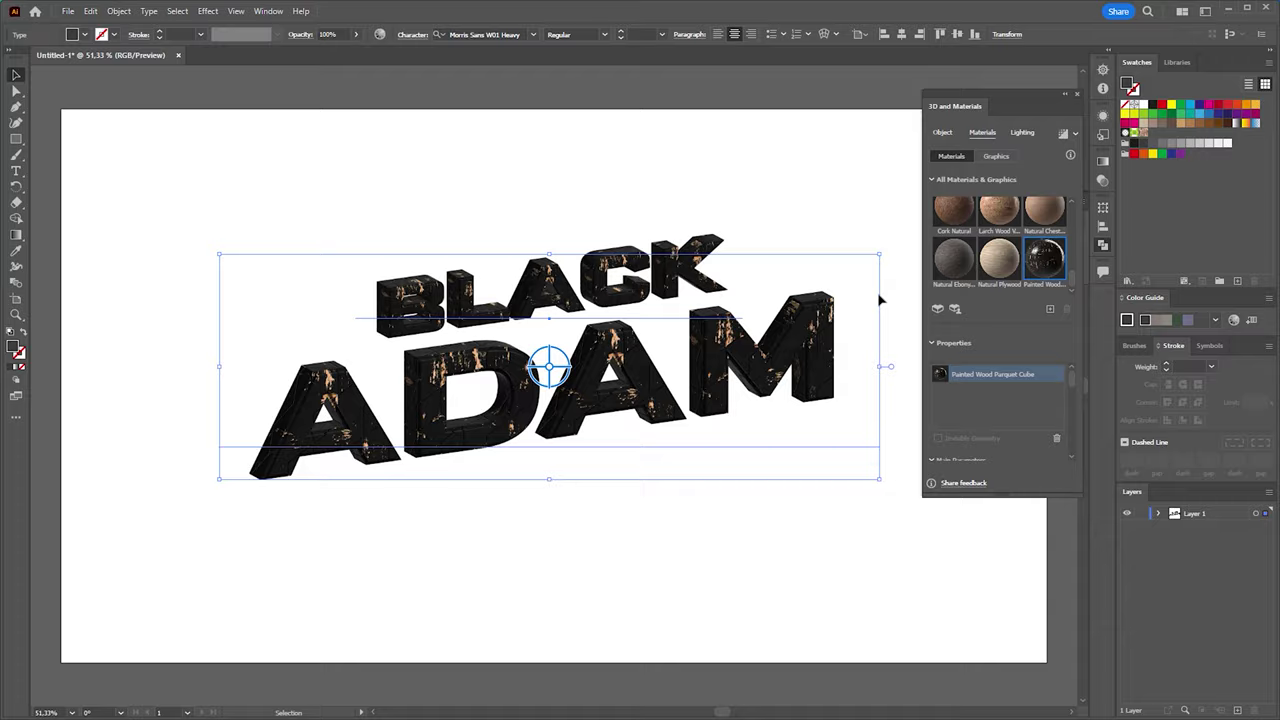
{"action": "left_click_drag", "start_coordinate": [549, 369], "coordinate": [537, 380]}
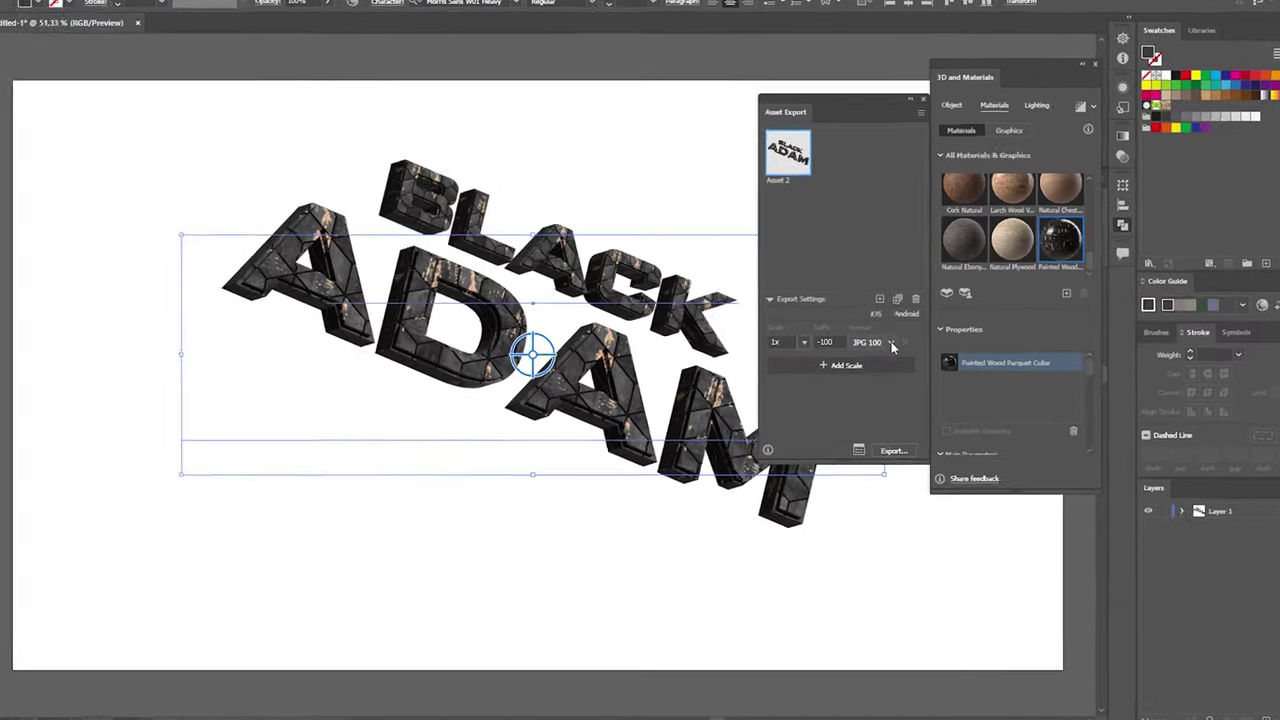
{"action": "left_click", "coordinate": [870, 354]}
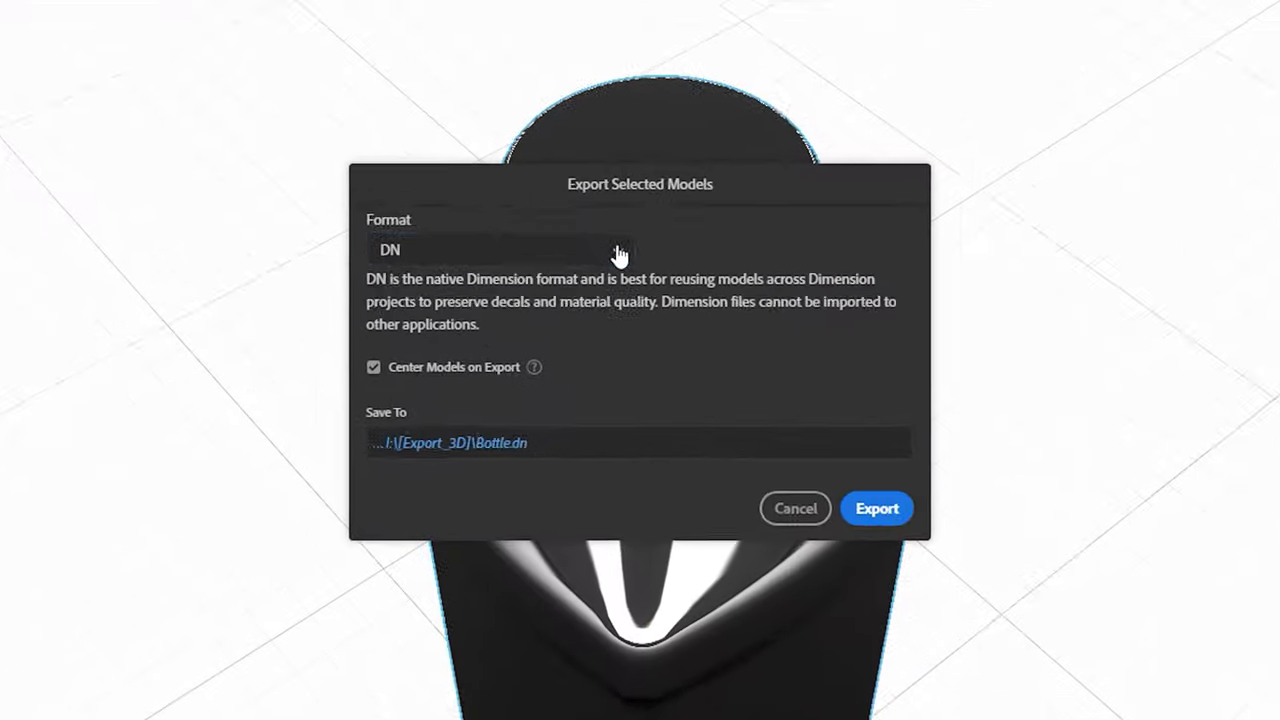
{"action": "left_click", "coordinate": [622, 311]}
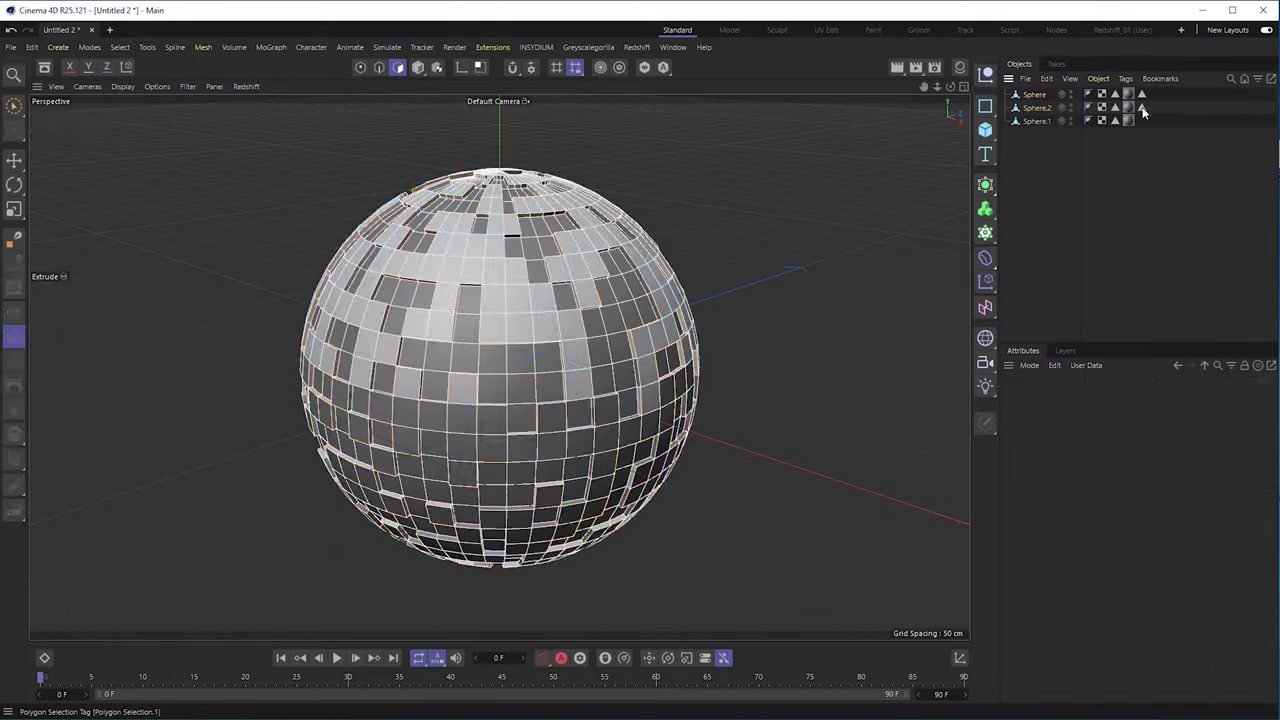
Check Sphere.2's stored polygons and review the OBJ material and geometry export settings.
{"action": "left_click", "coordinate": [1107, 108]}
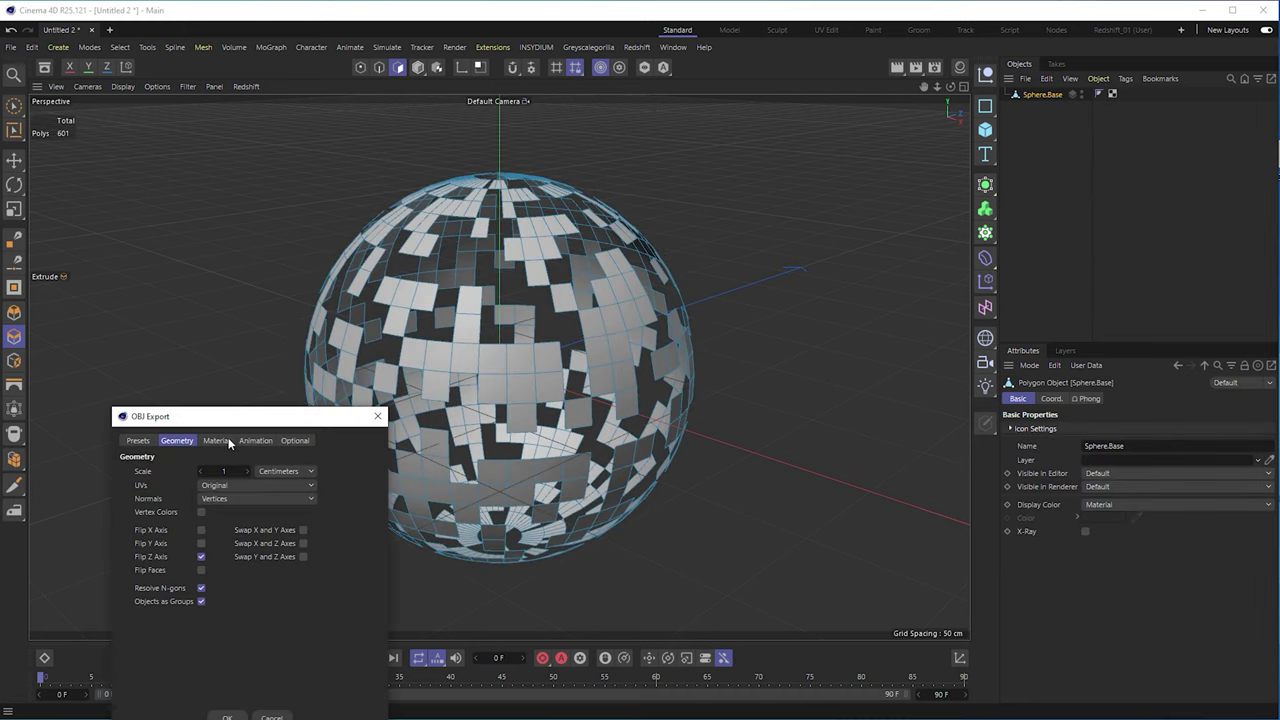
{"action": "left_click", "coordinate": [216, 440]}
{"action": "left_click", "coordinate": [255, 440]}
{"action": "left_click", "coordinate": [177, 440]}
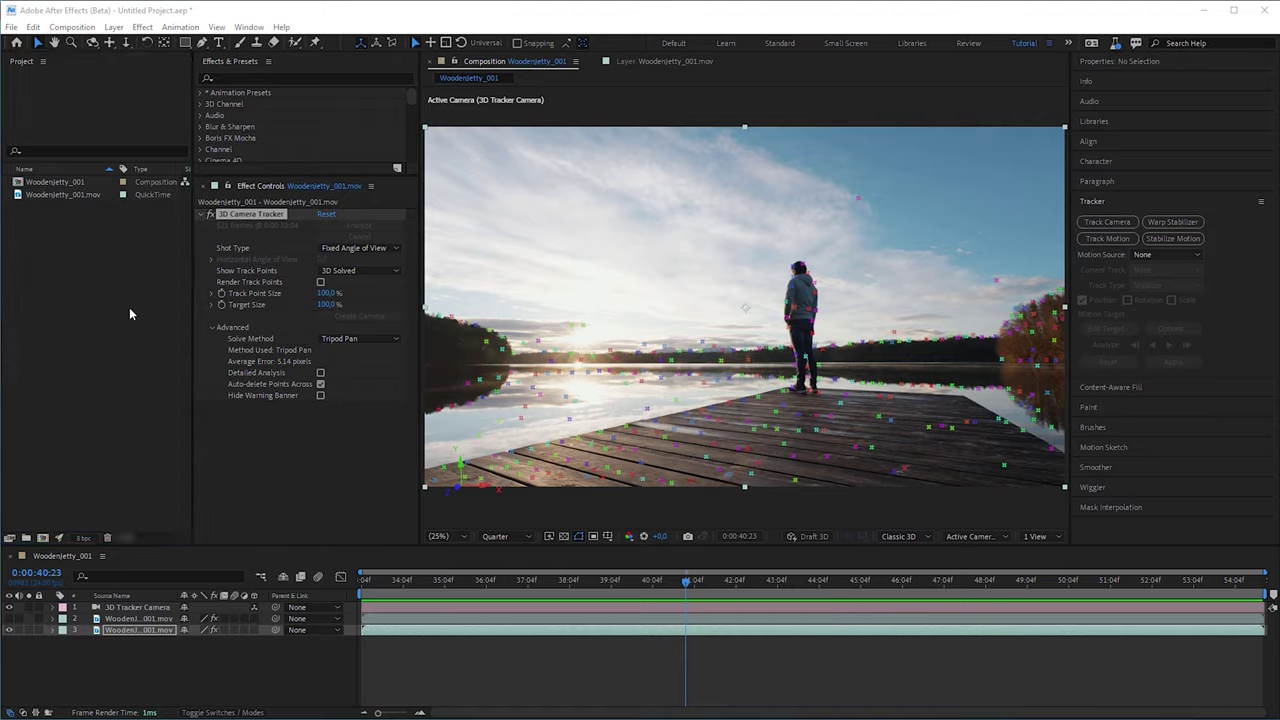
Import the three sphere OBJ files and place them at comp size in WoodenJetty_001.
{"action": "double_click", "coordinate": [129, 307]}
{"action": "left_click", "coordinate": [90, 130]}
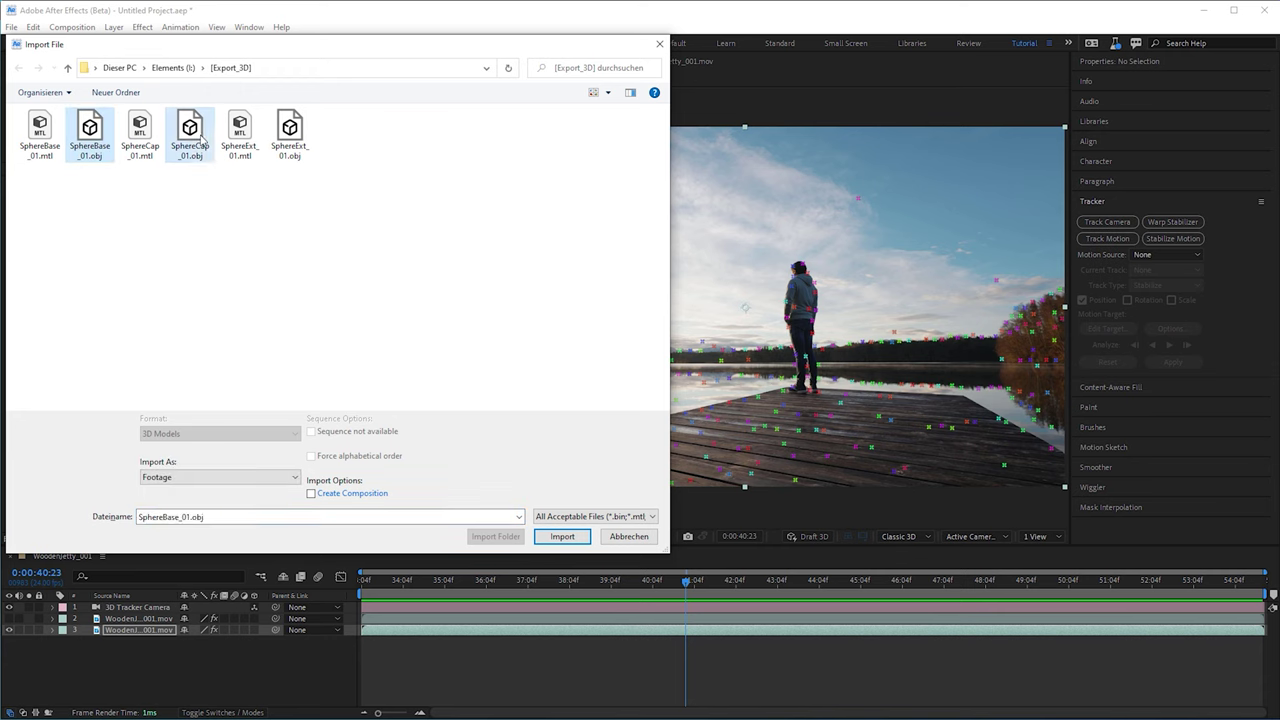
{"action": "left_click", "coordinate": [565, 537]}
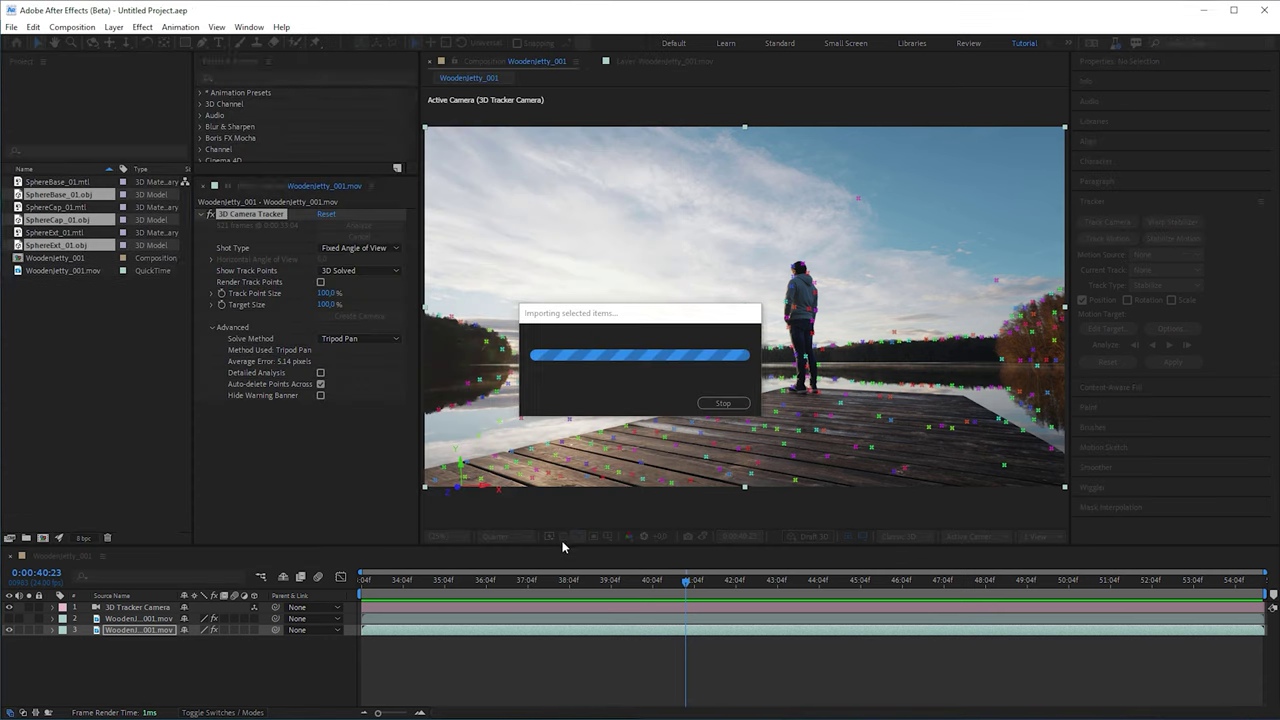
{"action": "left_click", "coordinate": [97, 247], "text": "ctrl"}
{"action": "left_click_drag", "start_coordinate": [97, 247], "coordinate": [803, 330]}
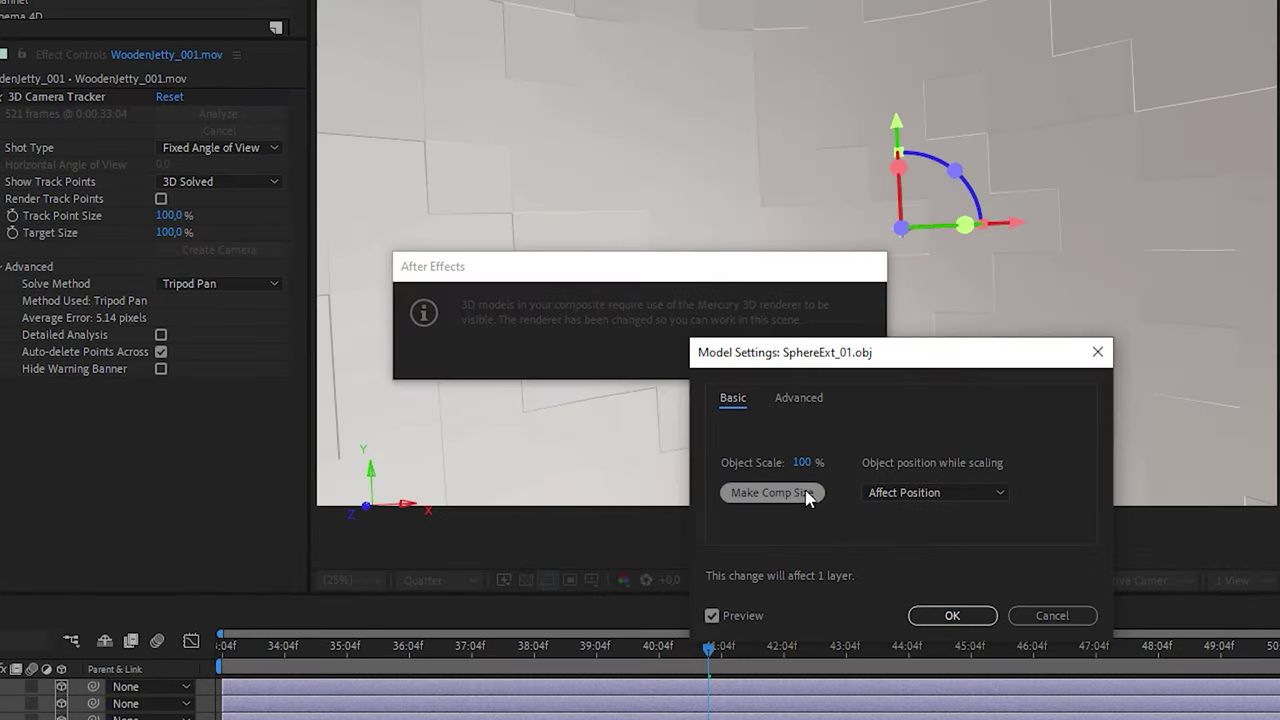
{"action": "left_click", "coordinate": [752, 476]}
{"action": "left_click", "coordinate": [958, 617]}
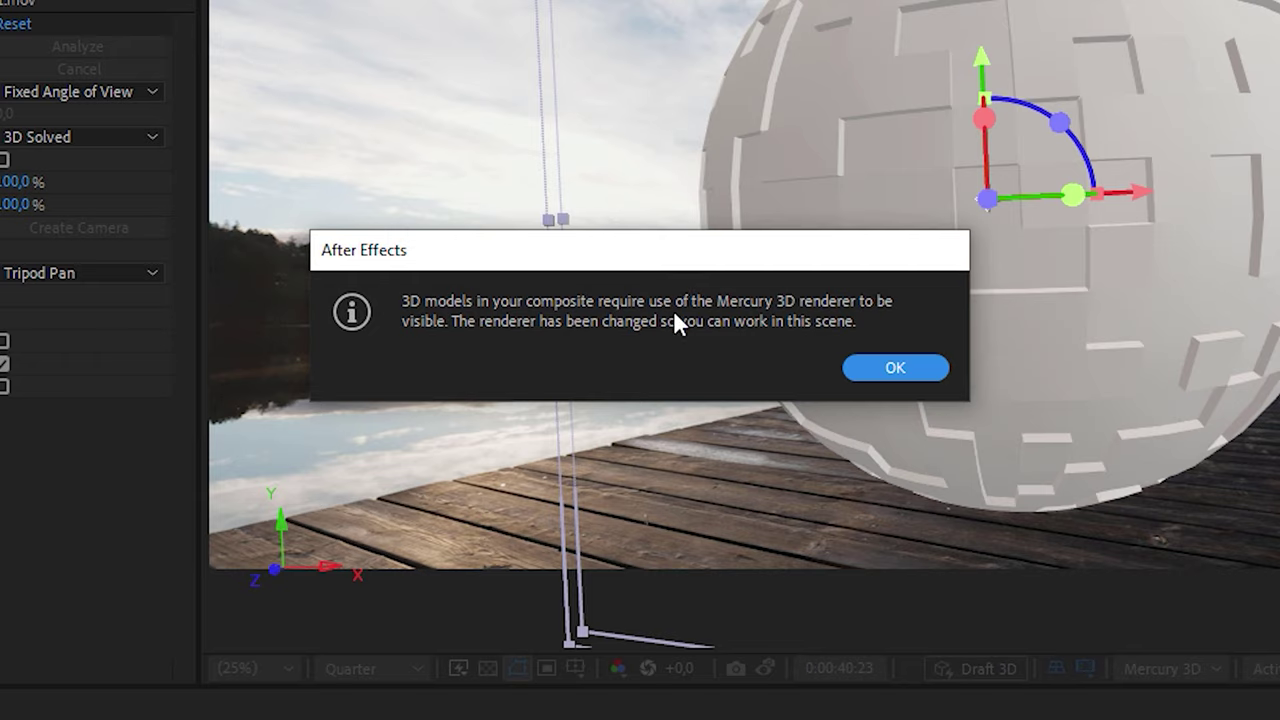
Accept the renderer change, move SphereExt_01.obj to the top, and slide the sphere along X.
{"action": "left_click", "coordinate": [890, 368]}
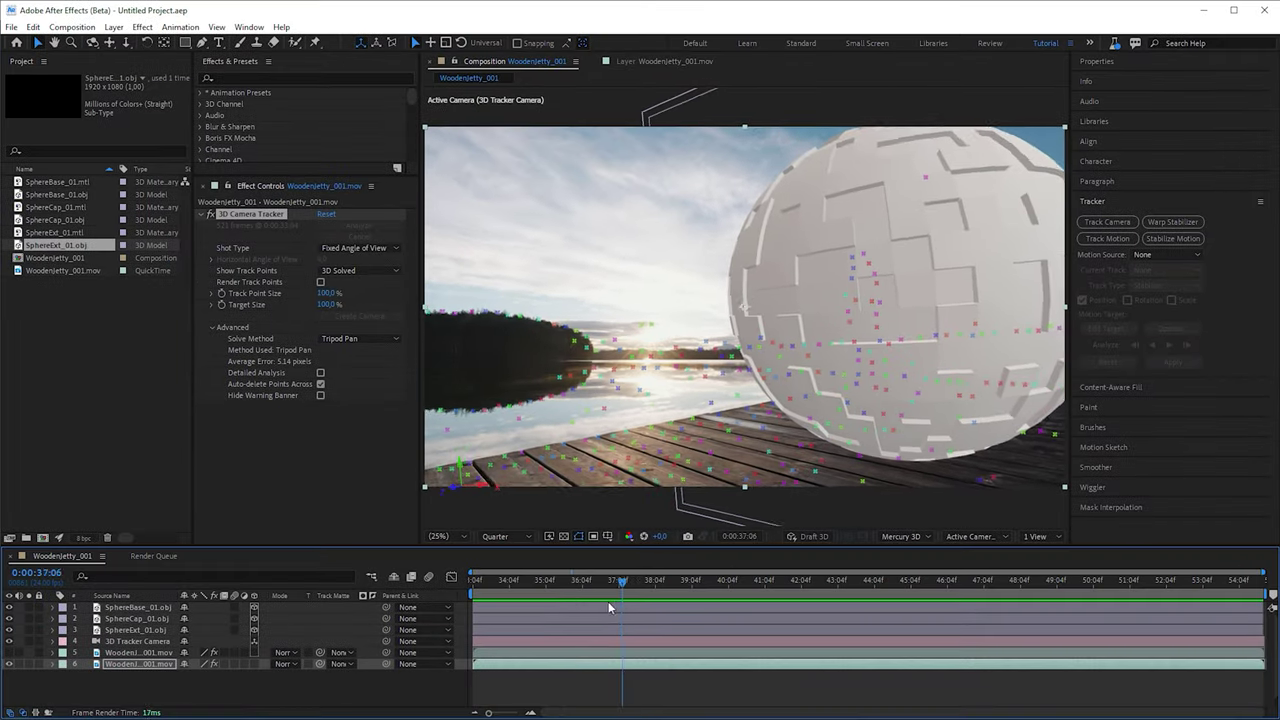
{"action": "left_click_drag", "start_coordinate": [530, 606], "coordinate": [784, 604]}
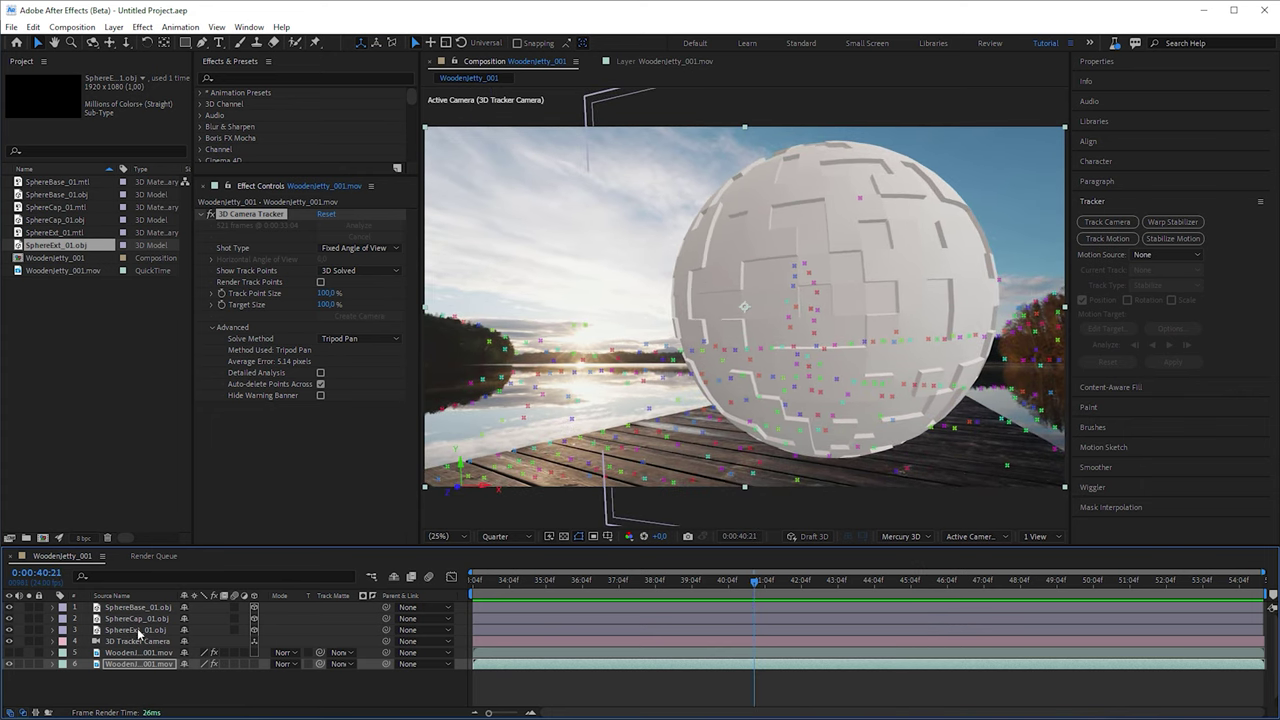
{"action": "mouse_move", "coordinate": [139, 632]}
{"action": "left_mouse_down"}
{"action": "mouse_move", "coordinate": [151, 606]}
{"action": "mouse_move", "coordinate": [150, 630]}
{"action": "left_mouse_up"}
{"action": "left_click_drag", "start_coordinate": [848, 300], "coordinate": [886, 302]}
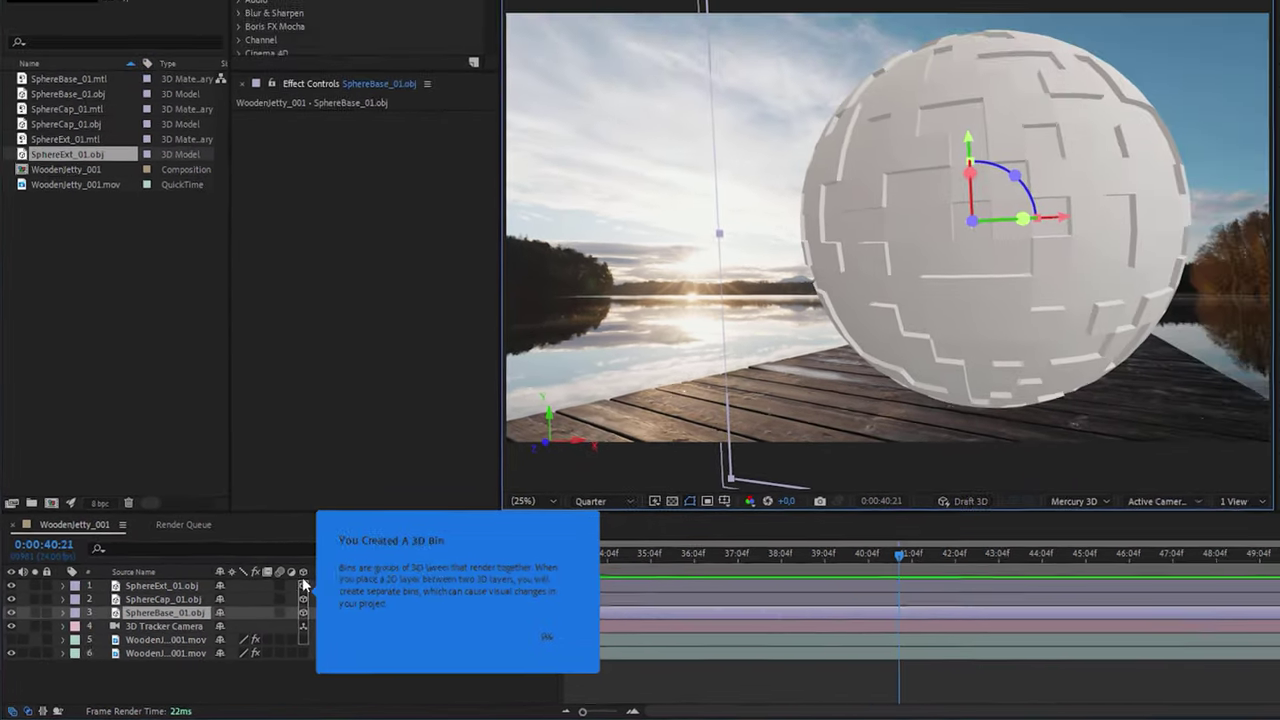
Add an adjustment layer and parent SphereCap_01.obj and SphereExt_01.obj to SphereBase_01.obj.
{"action": "left_click", "coordinate": [114, 27]}
{"action": "mouse_move", "coordinate": [128, 47]}
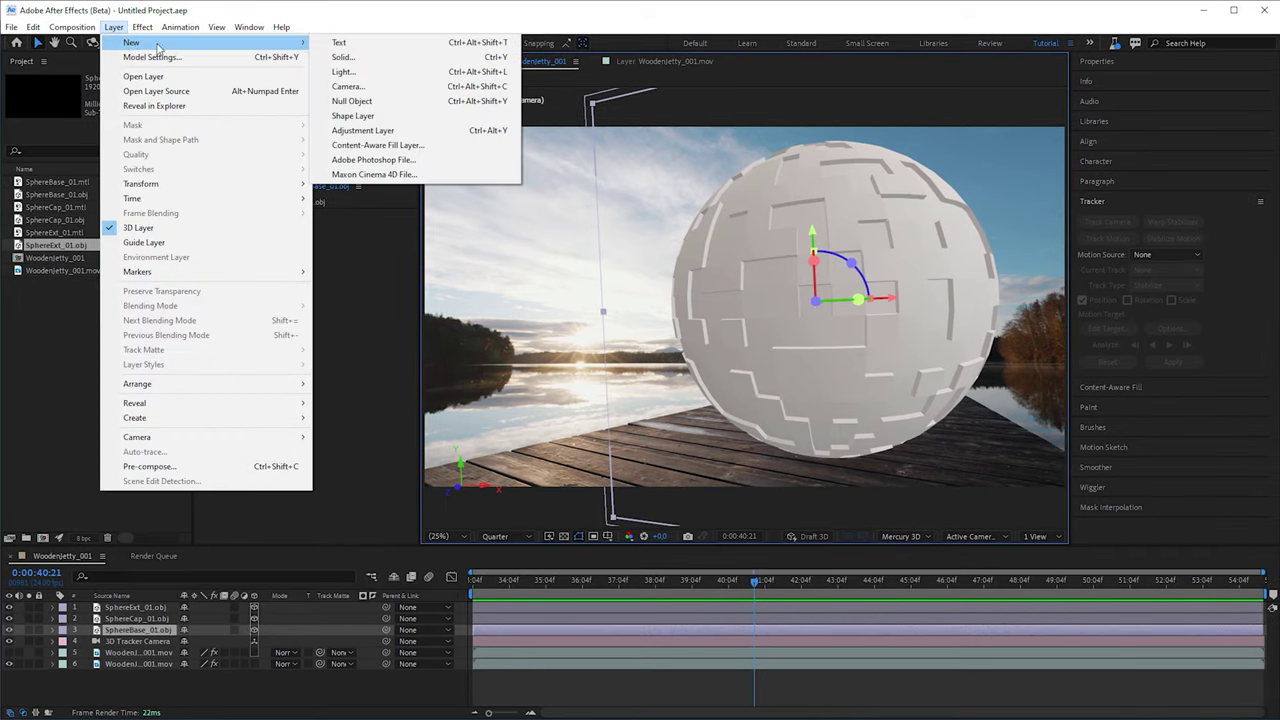
{"action": "left_click", "coordinate": [445, 130]}
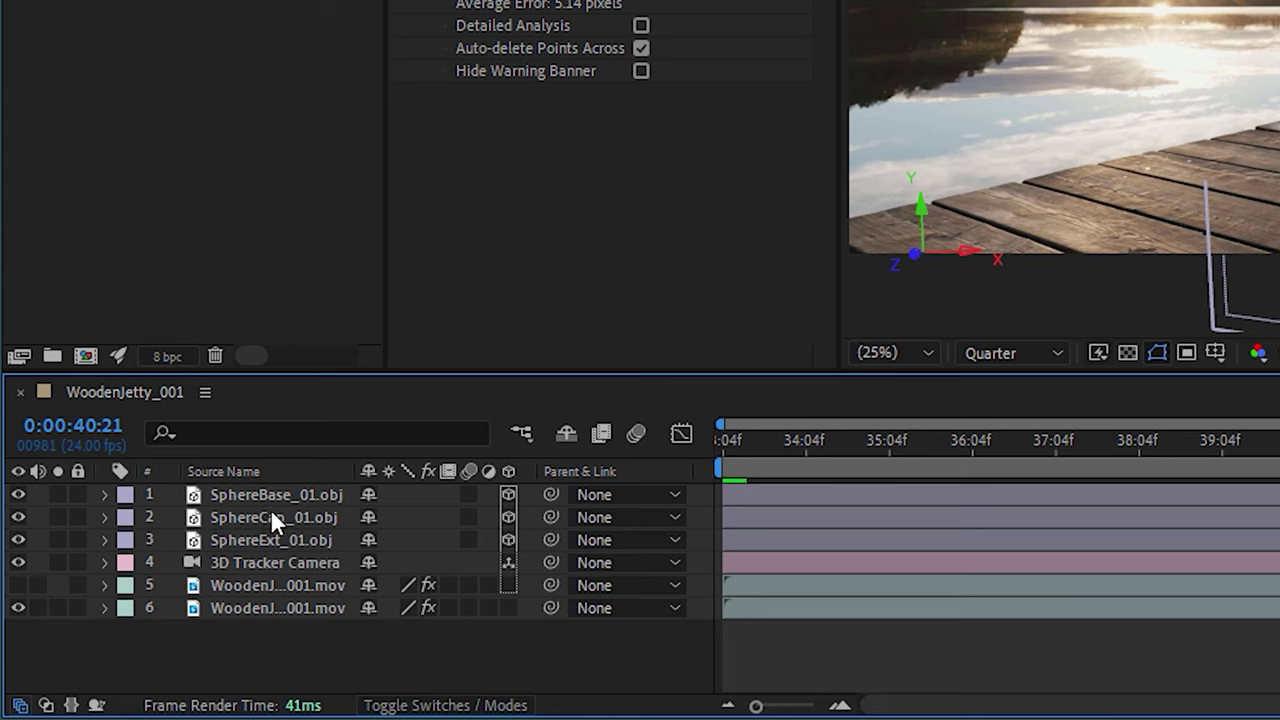
{"action": "left_click", "coordinate": [135, 619]}
{"action": "left_click", "coordinate": [320, 539], "text": "shift"}
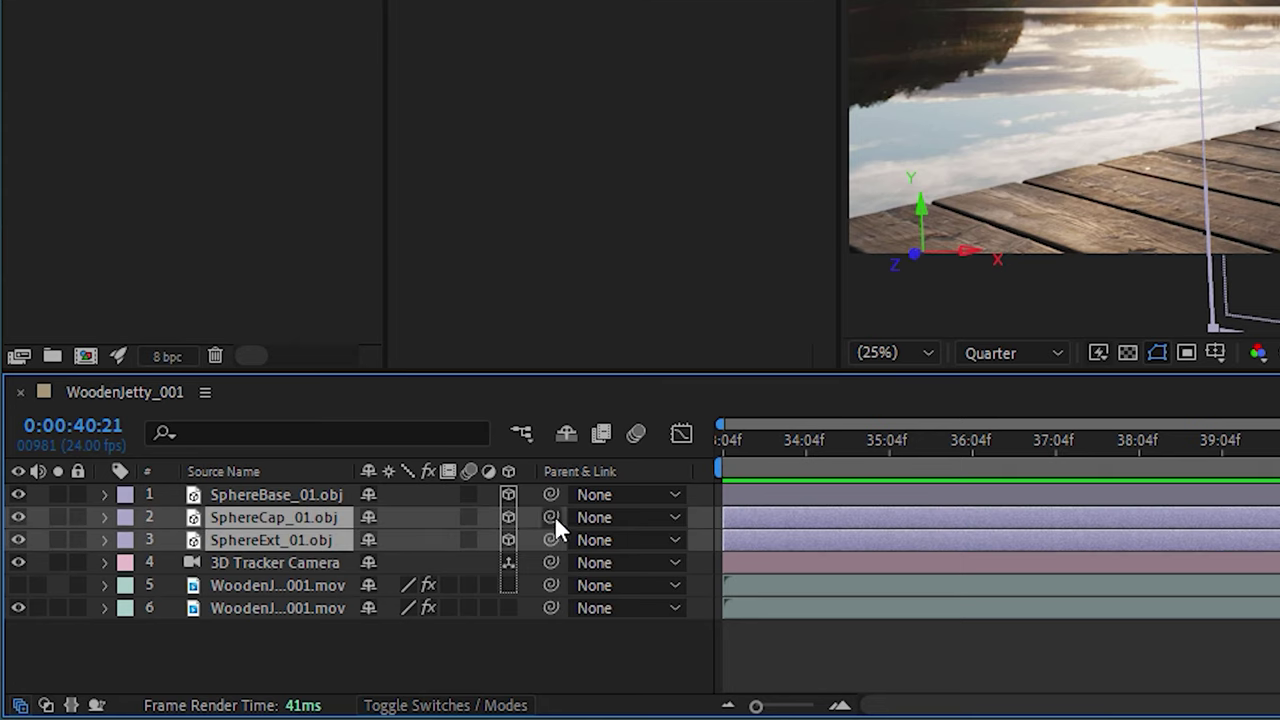
{"action": "left_click_drag", "start_coordinate": [551, 517], "coordinate": [319, 494]}
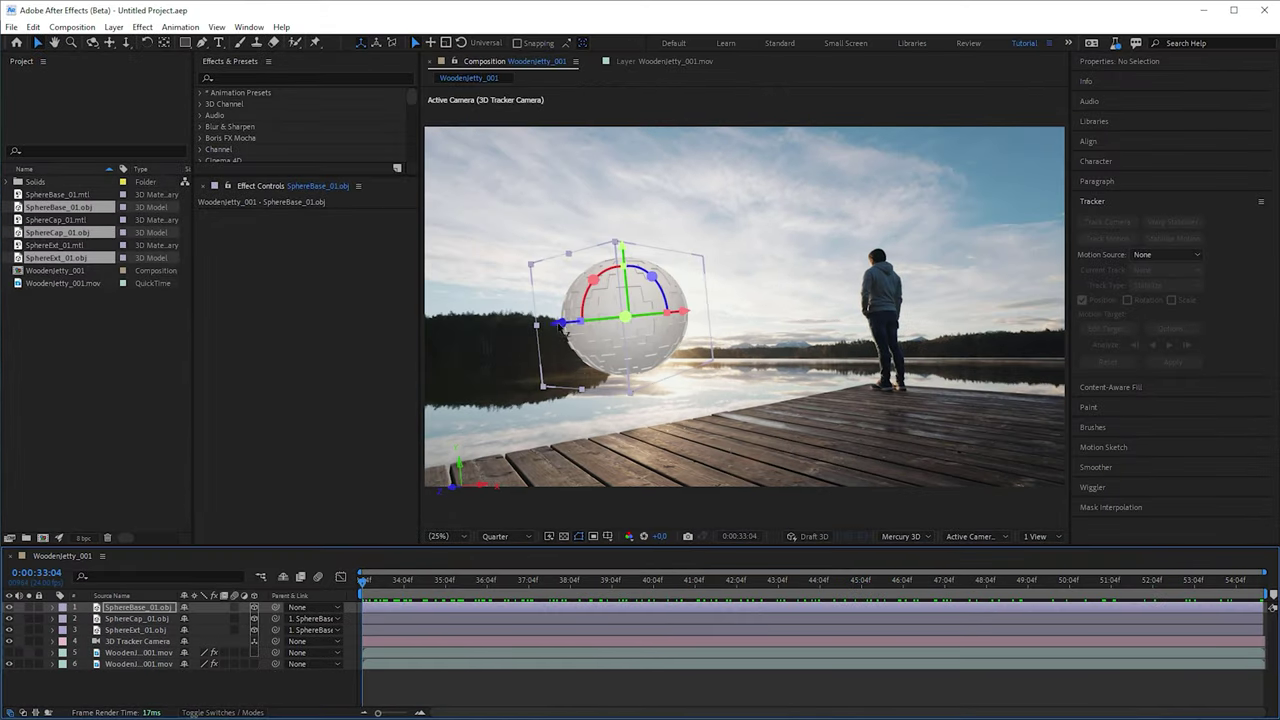
Push the sphere over the lake, create Track Null 1 from a track point, and show its Position.
{"action": "left_click_drag", "start_coordinate": [560, 326], "coordinate": [600, 305]}
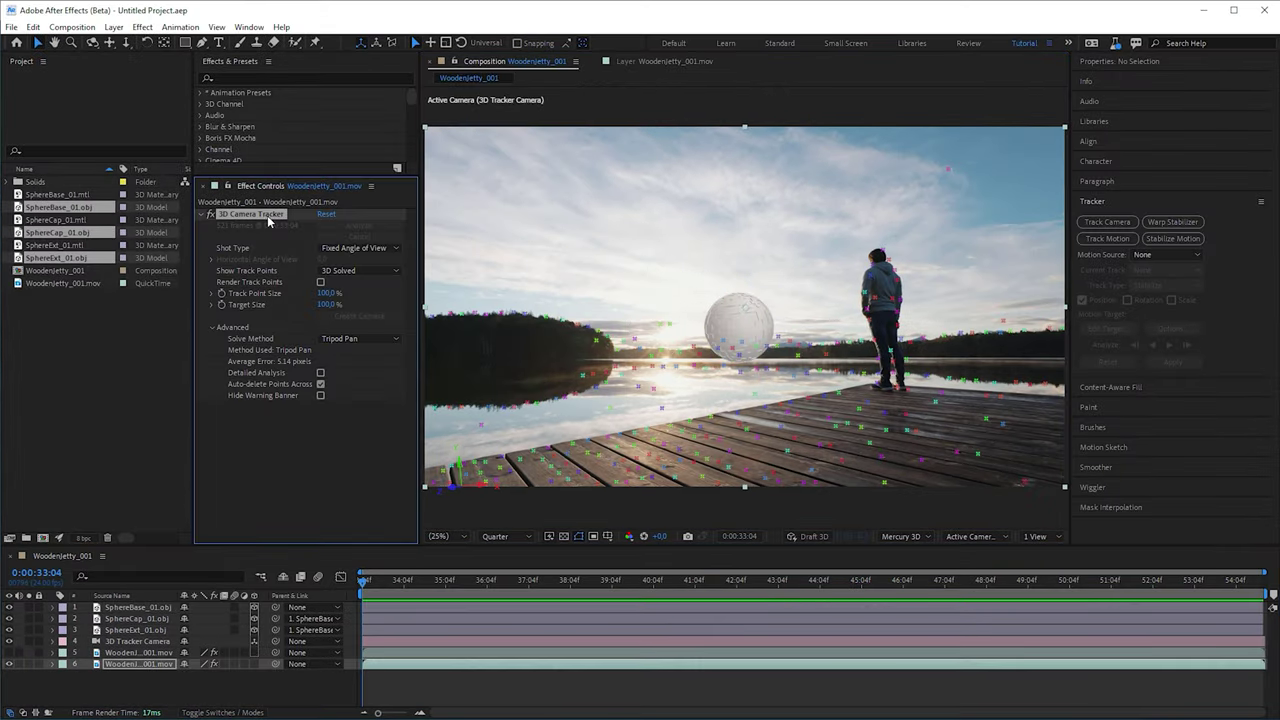
{"action": "left_click", "coordinate": [812, 453]}
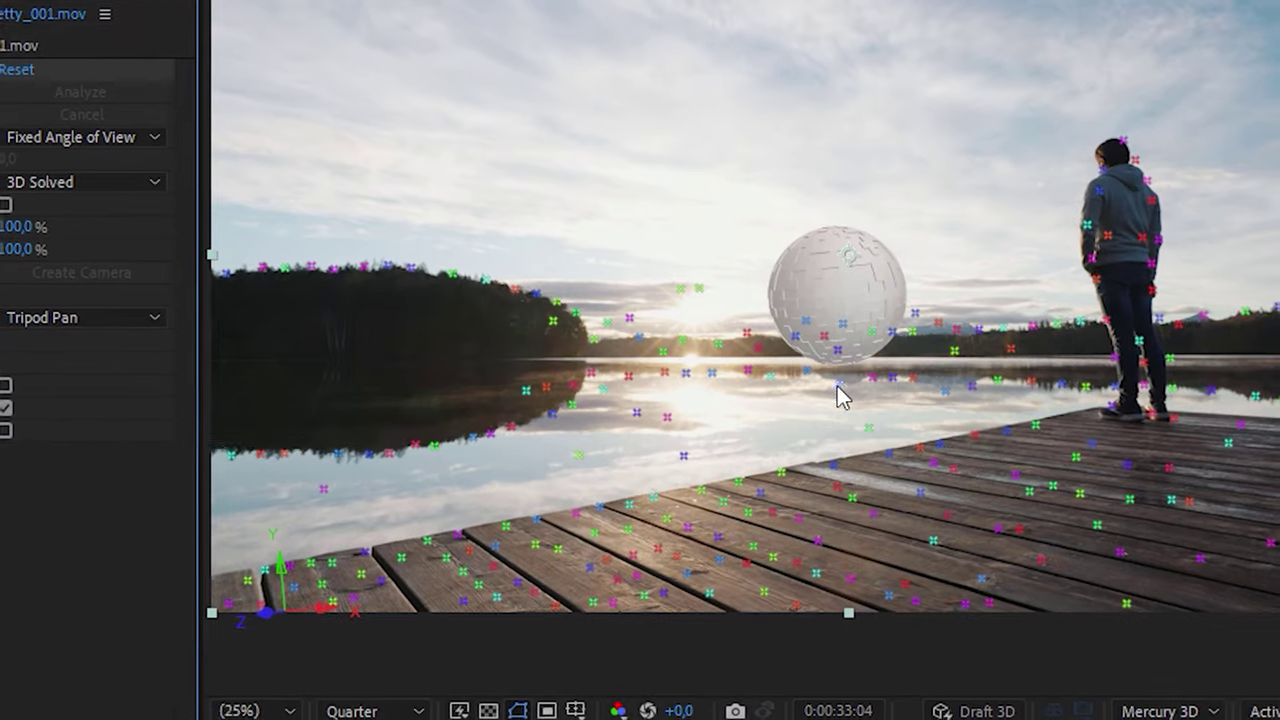
{"action": "right_click", "coordinate": [780, 375]}
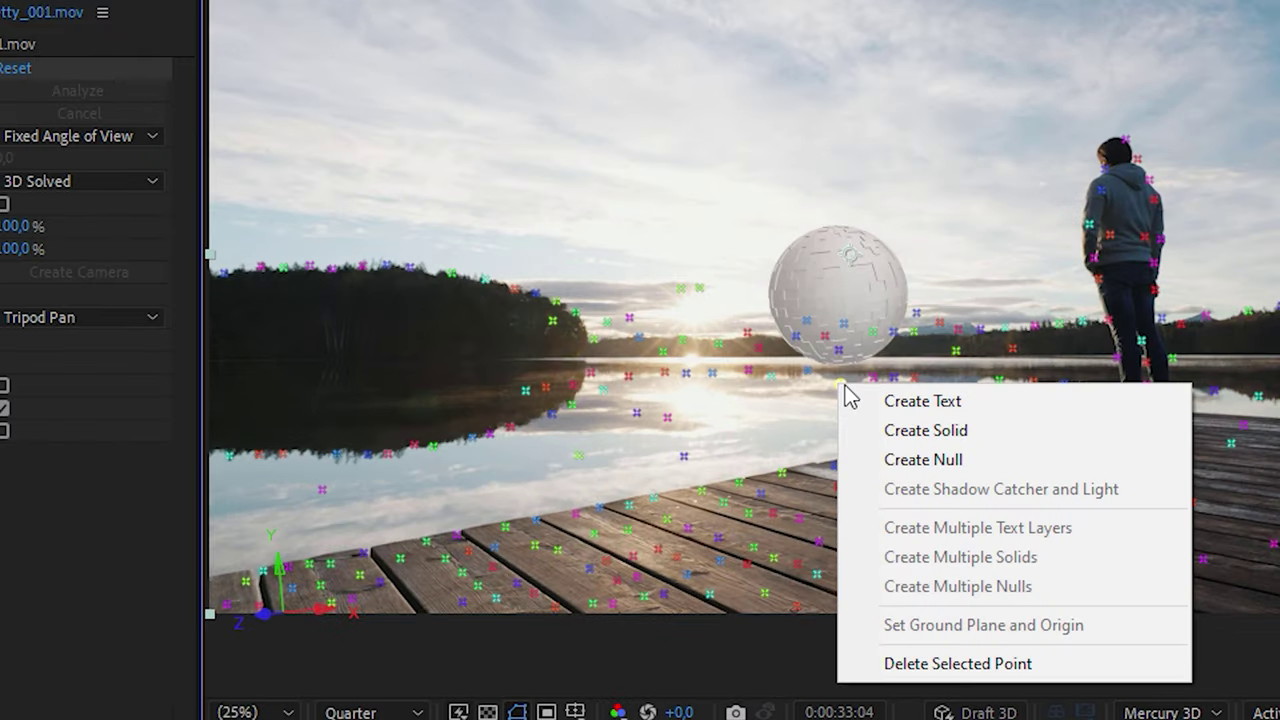
{"action": "left_click", "coordinate": [966, 458]}
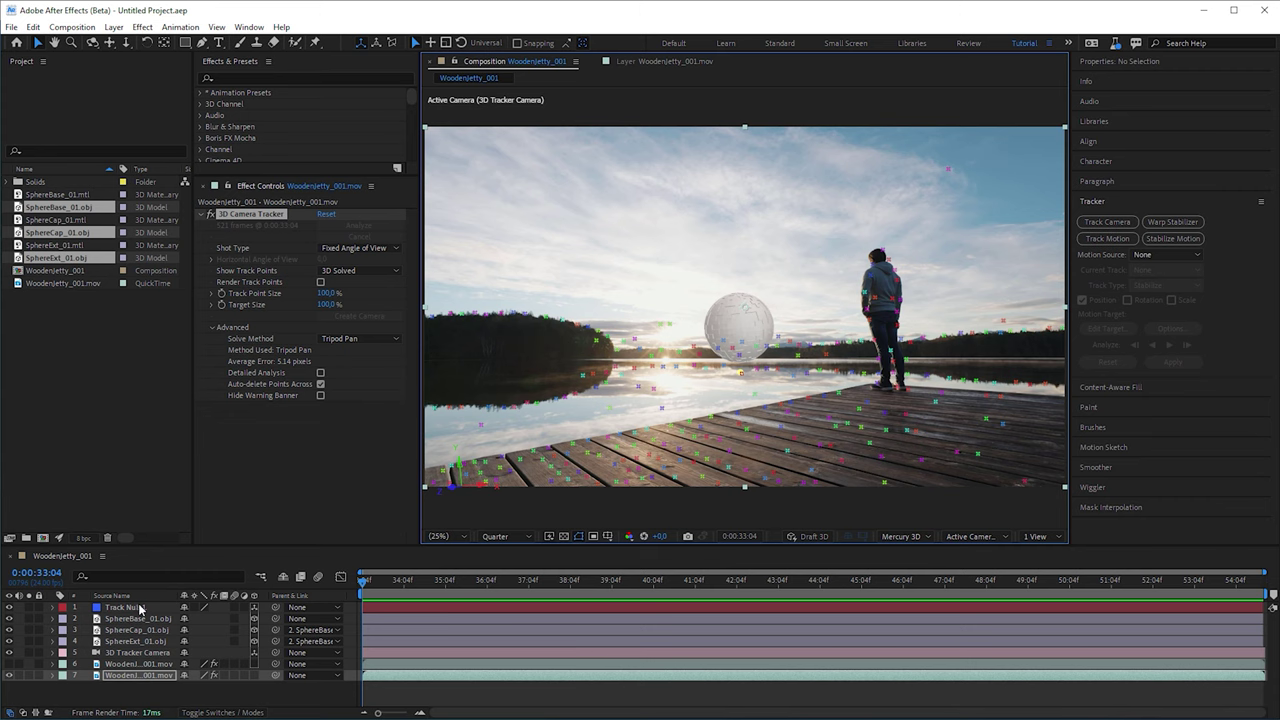
{"action": "left_click", "coordinate": [138, 607]}
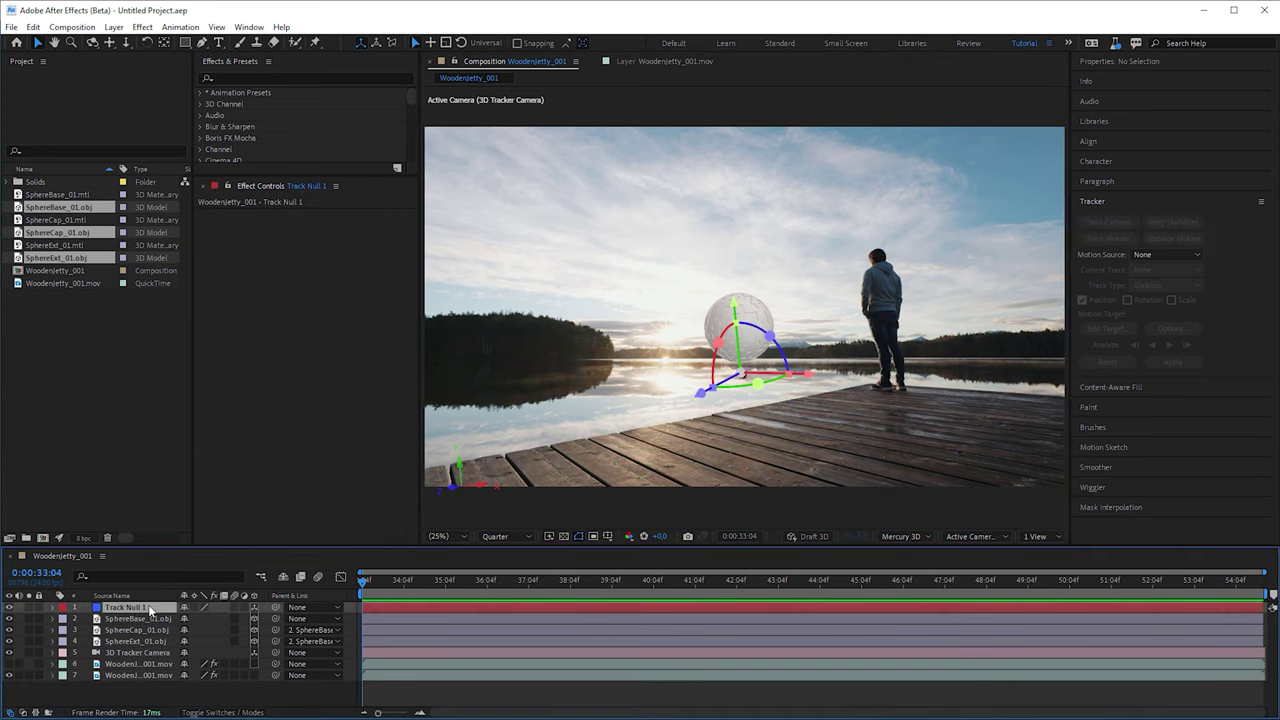
{"action": "key", "text": "p"}
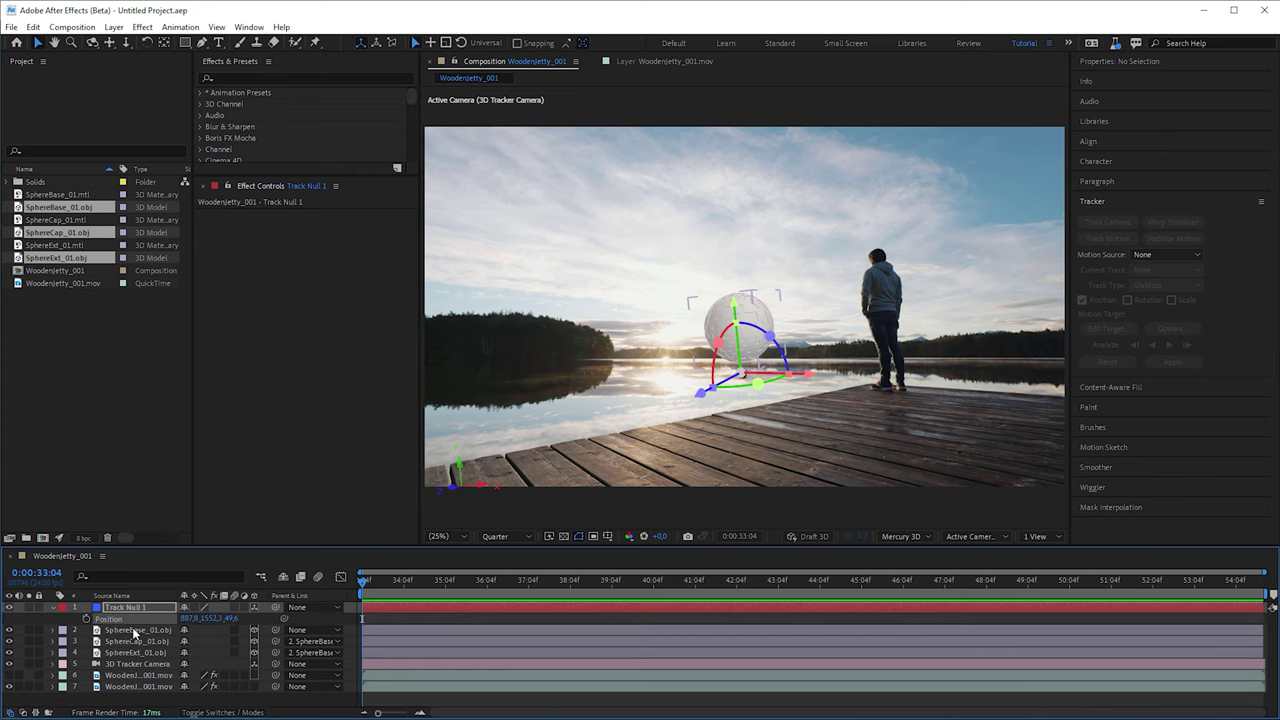
{"action": "left_click", "coordinate": [134, 632]}
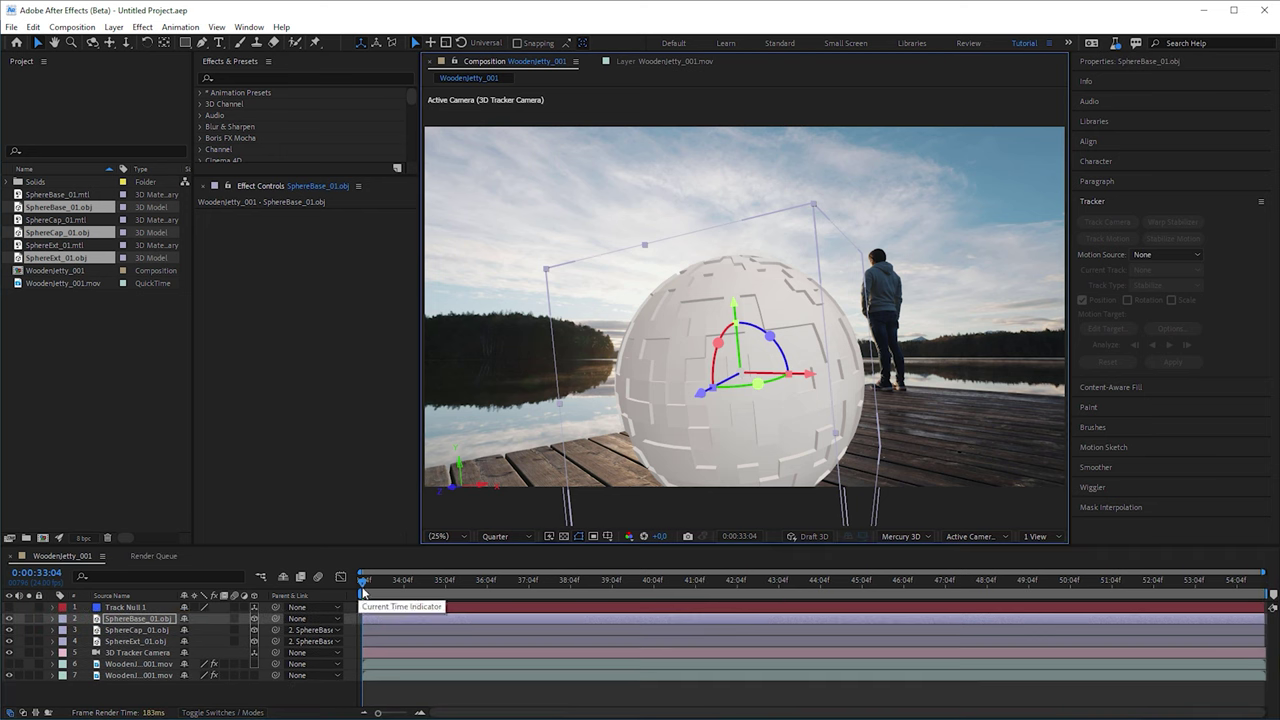
Preview at Full resolution and rotate the sphere about 5.5° around its Y axis.
{"action": "mouse_move", "coordinate": [365, 580]}
{"action": "left_mouse_down"}
{"action": "mouse_move", "coordinate": [906, 592]}
{"action": "mouse_move", "coordinate": [362, 590]}
{"action": "left_mouse_up"}
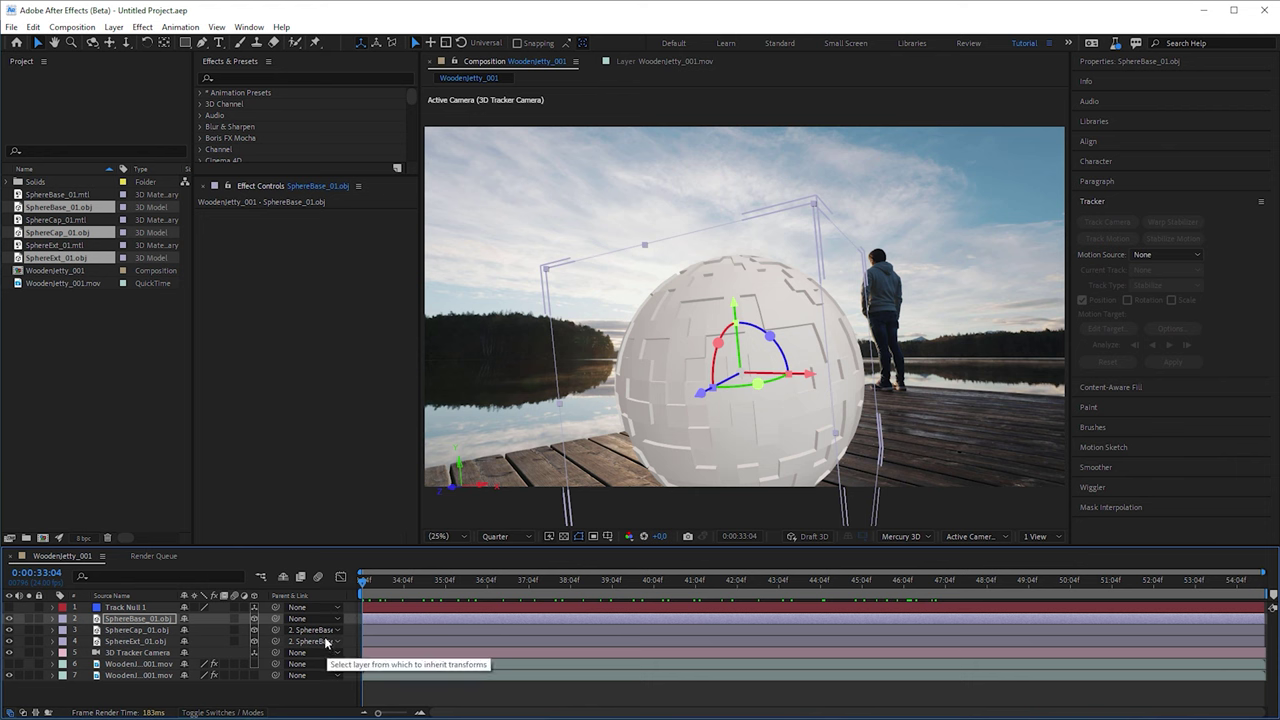
{"action": "left_click", "coordinate": [520, 536]}
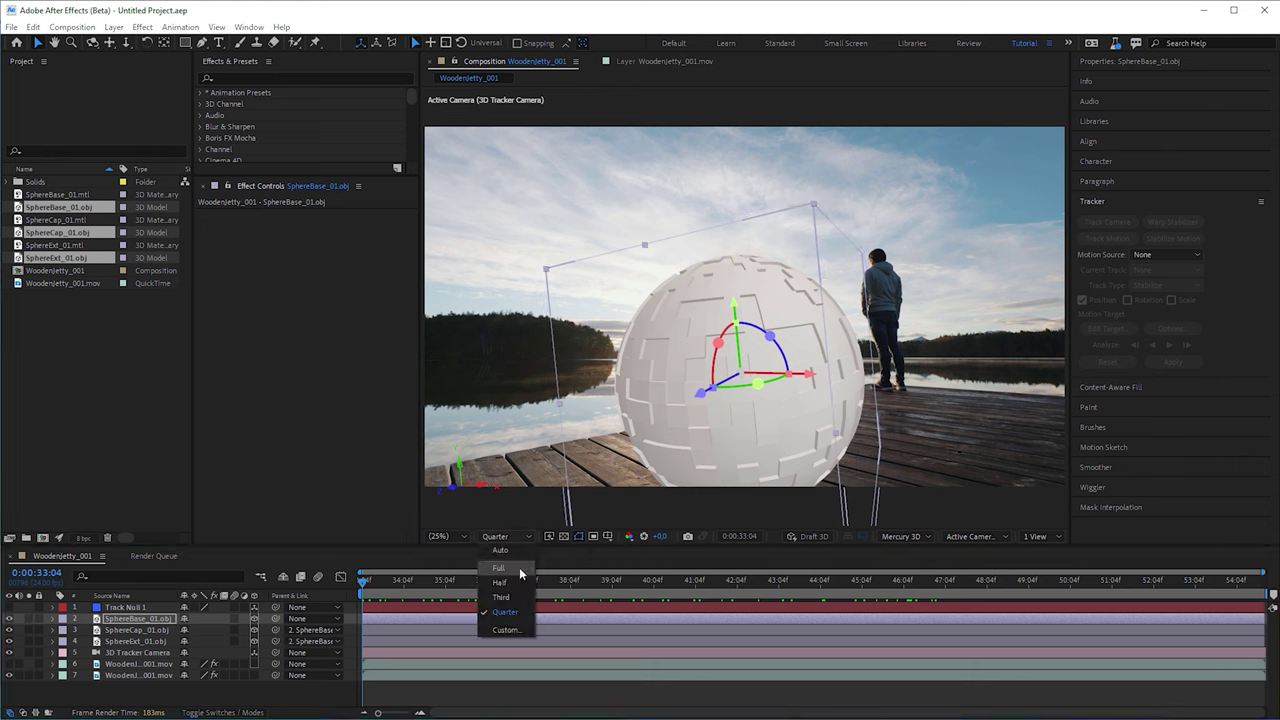
{"action": "left_click", "coordinate": [520, 568]}
{"action": "key", "text": "w"}
{"action": "left_click_drag", "start_coordinate": [730, 378], "coordinate": [778, 345]}
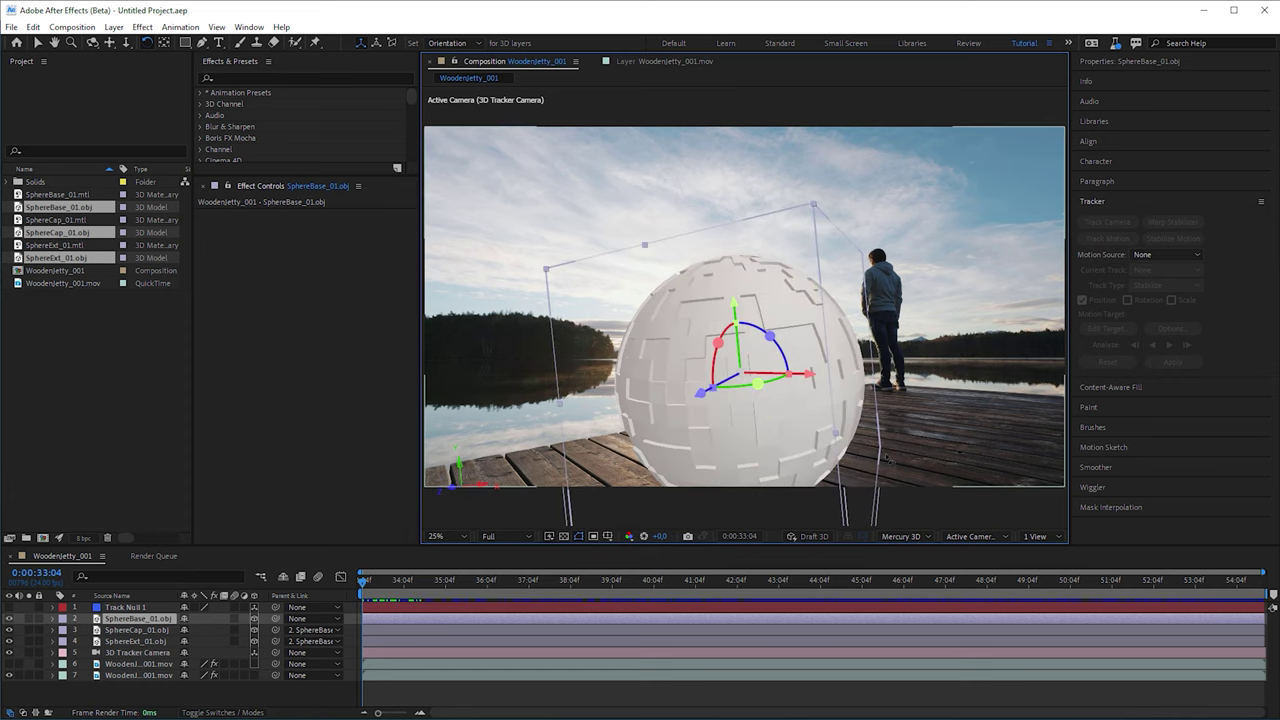
Toggle Draft 3D on and off while keeping Mercury 3D as the renderer.
{"action": "left_click", "coordinate": [826, 538]}
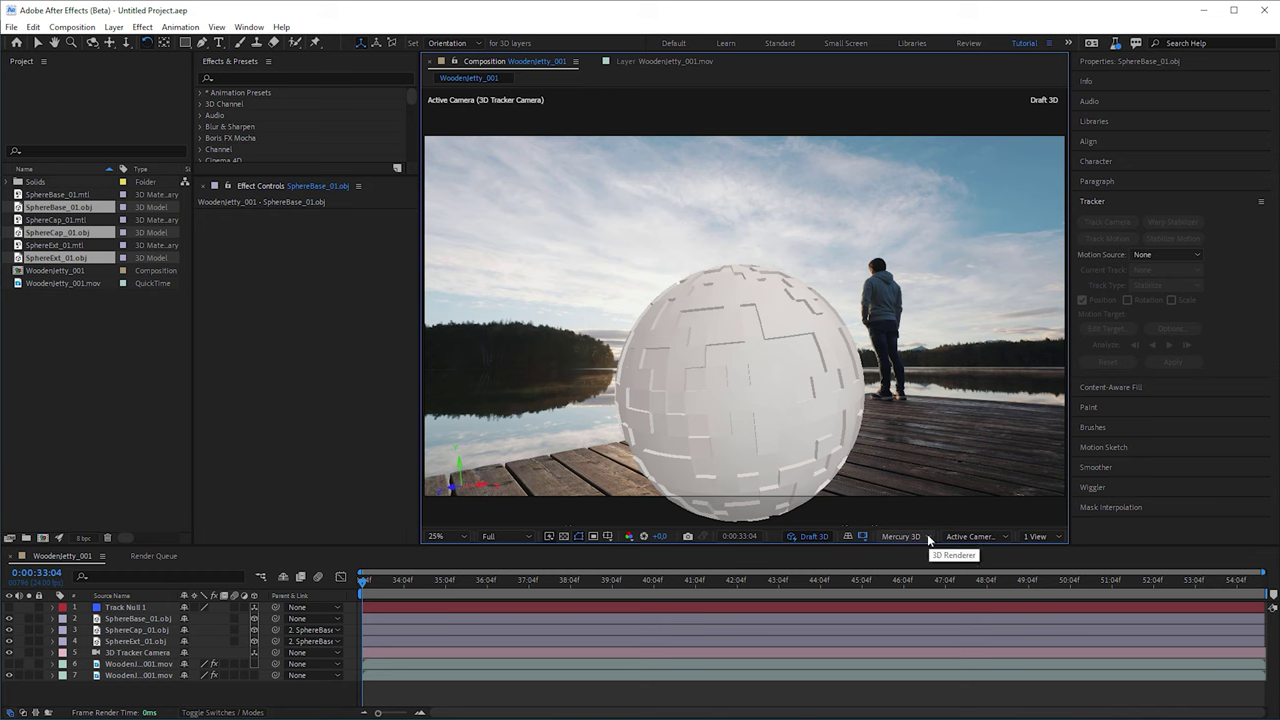
{"action": "left_click", "coordinate": [928, 538]}
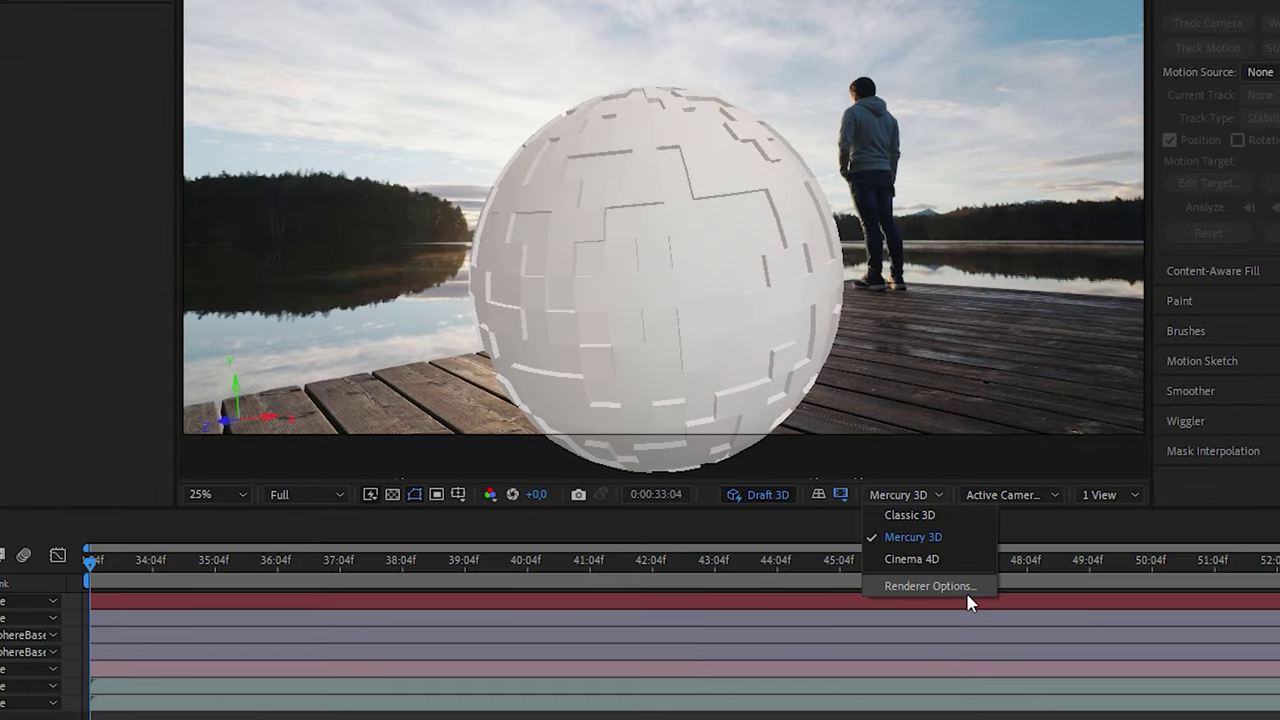
{"action": "left_click", "coordinate": [949, 537]}
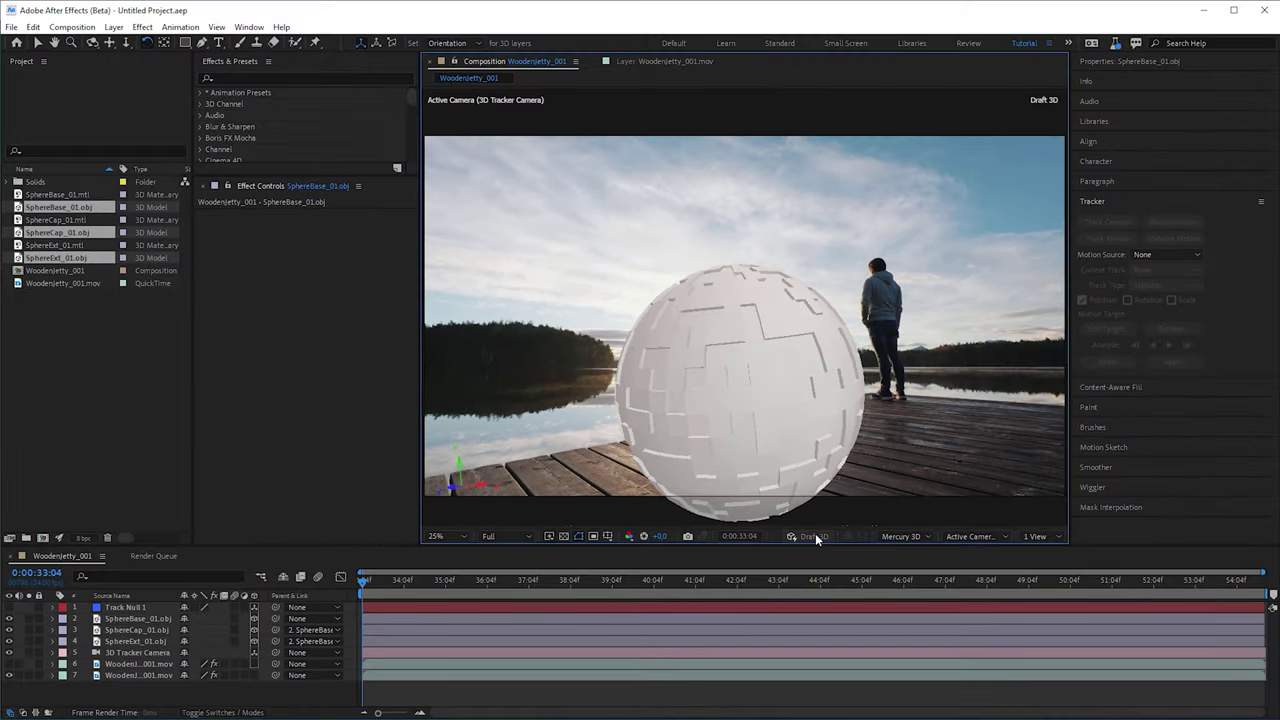
{"action": "left_click", "coordinate": [812, 533]}
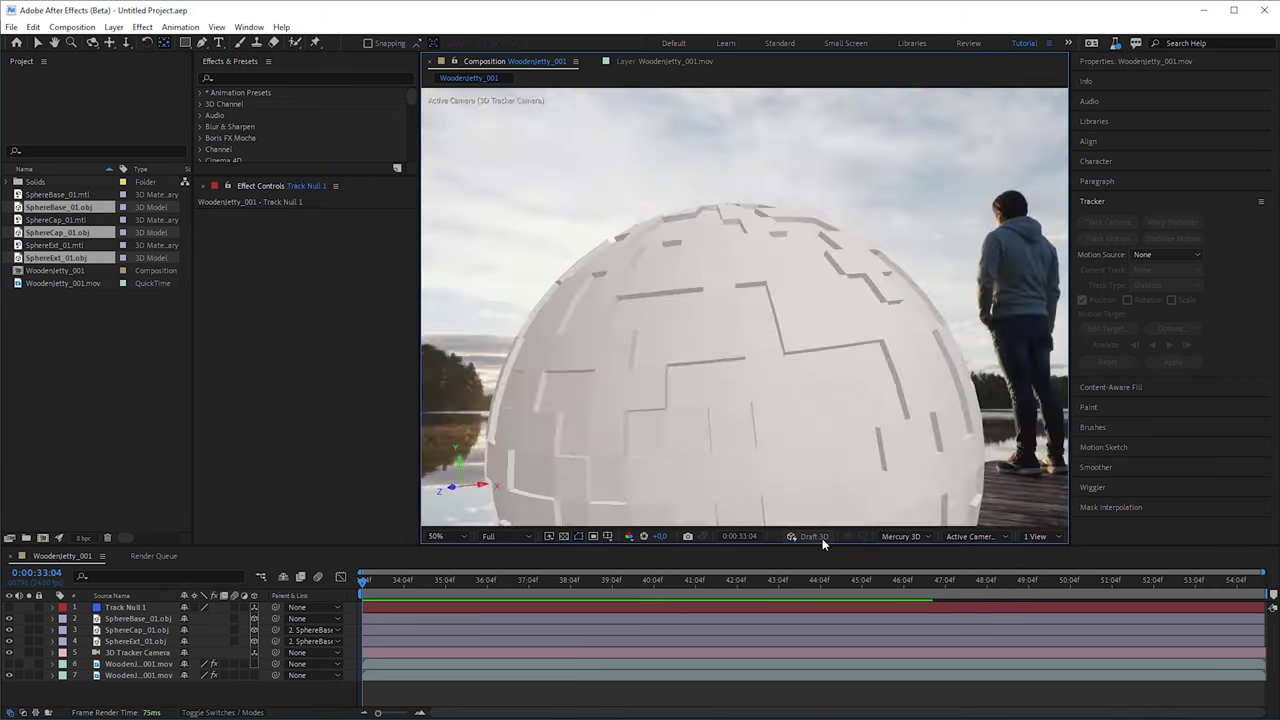
Inspect the sphere's panels, set Mercury 3D render quality to 300, and zoom out to 25%.
{"action": "scroll", "coordinate": [874, 231], "scroll_direction": "up", "scroll_amount": 2}
{"action": "key", "text": "h"}
{"action": "left_click_drag", "start_coordinate": [874, 231], "coordinate": [845, 321]}
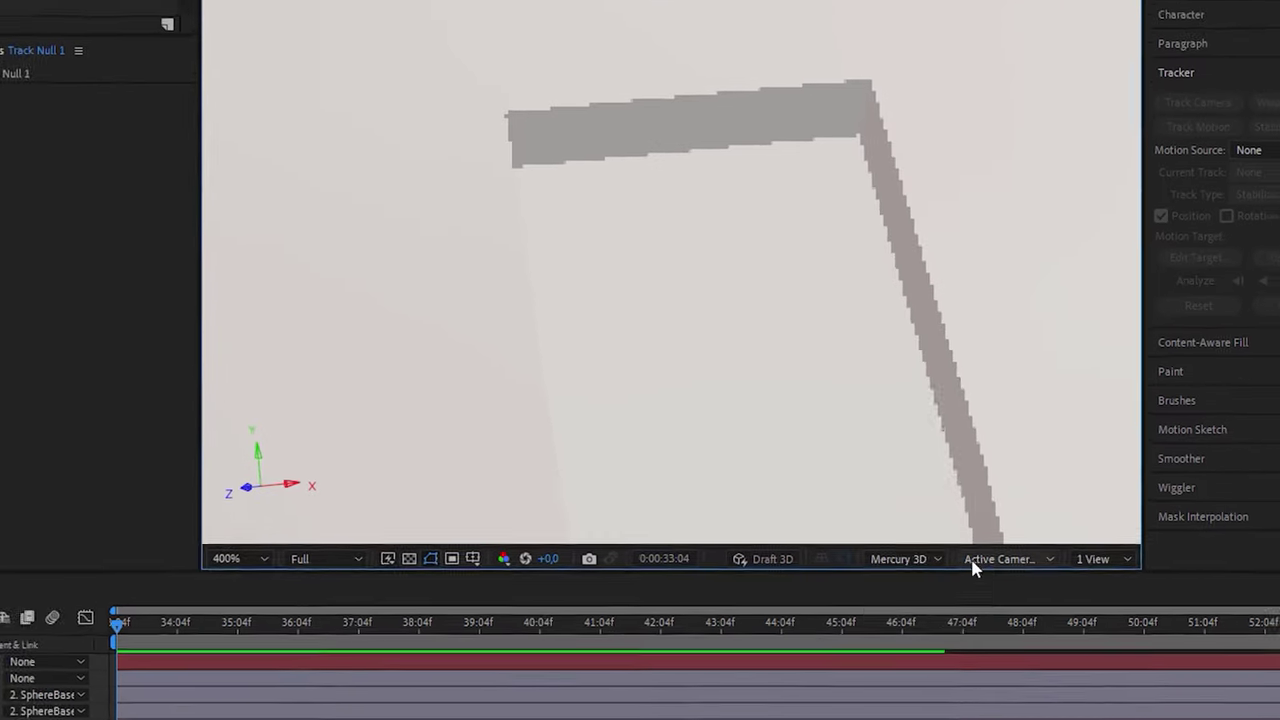
{"action": "left_click", "coordinate": [905, 536]}
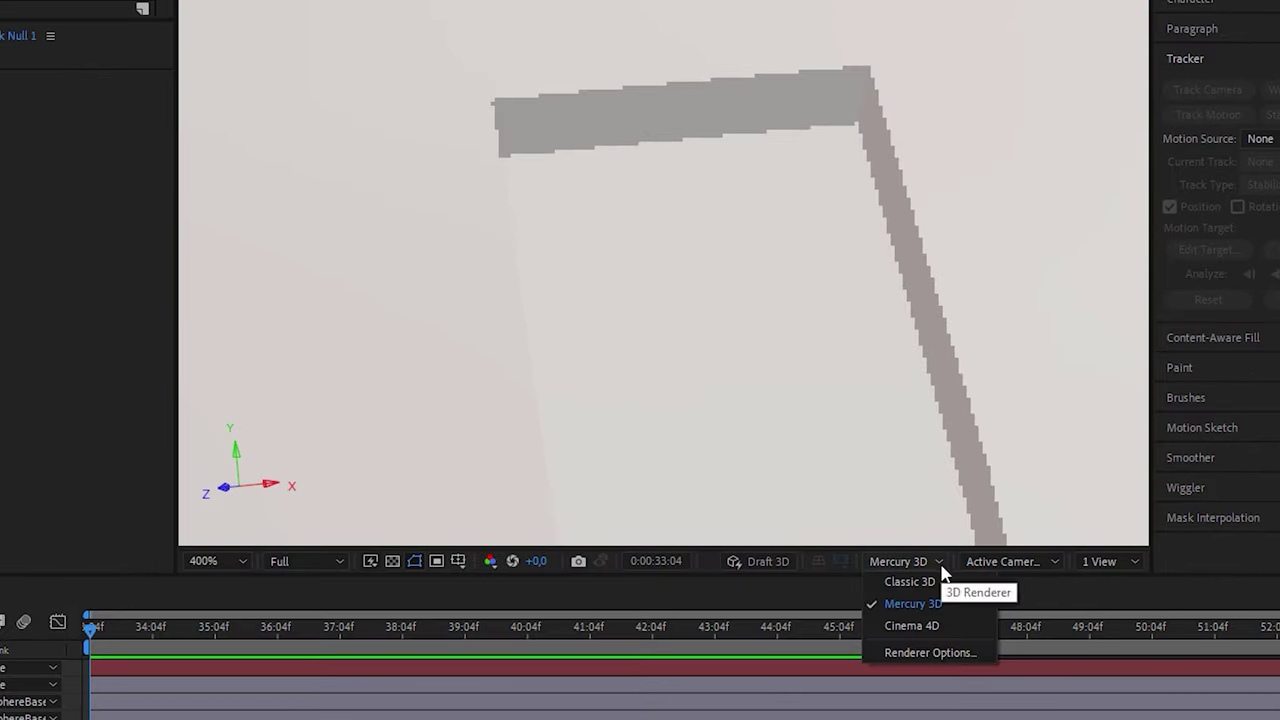
{"action": "left_click", "coordinate": [930, 653]}
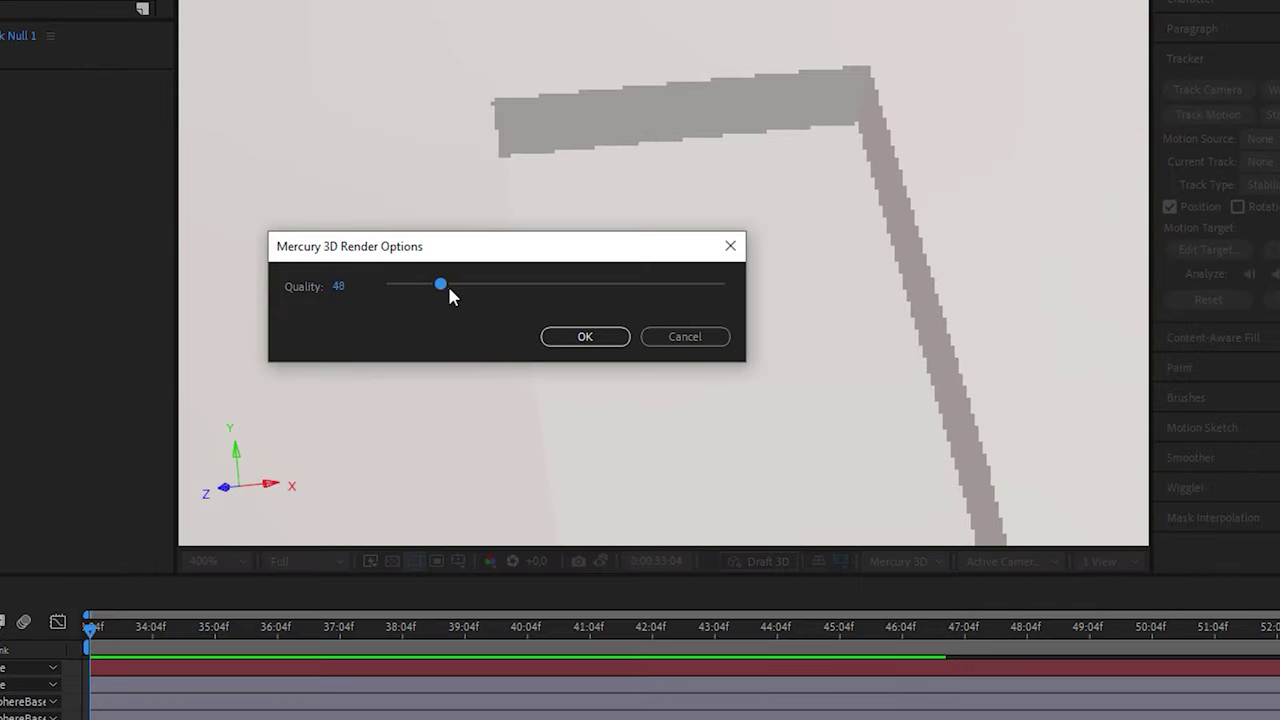
{"action": "left_click", "coordinate": [588, 338]}
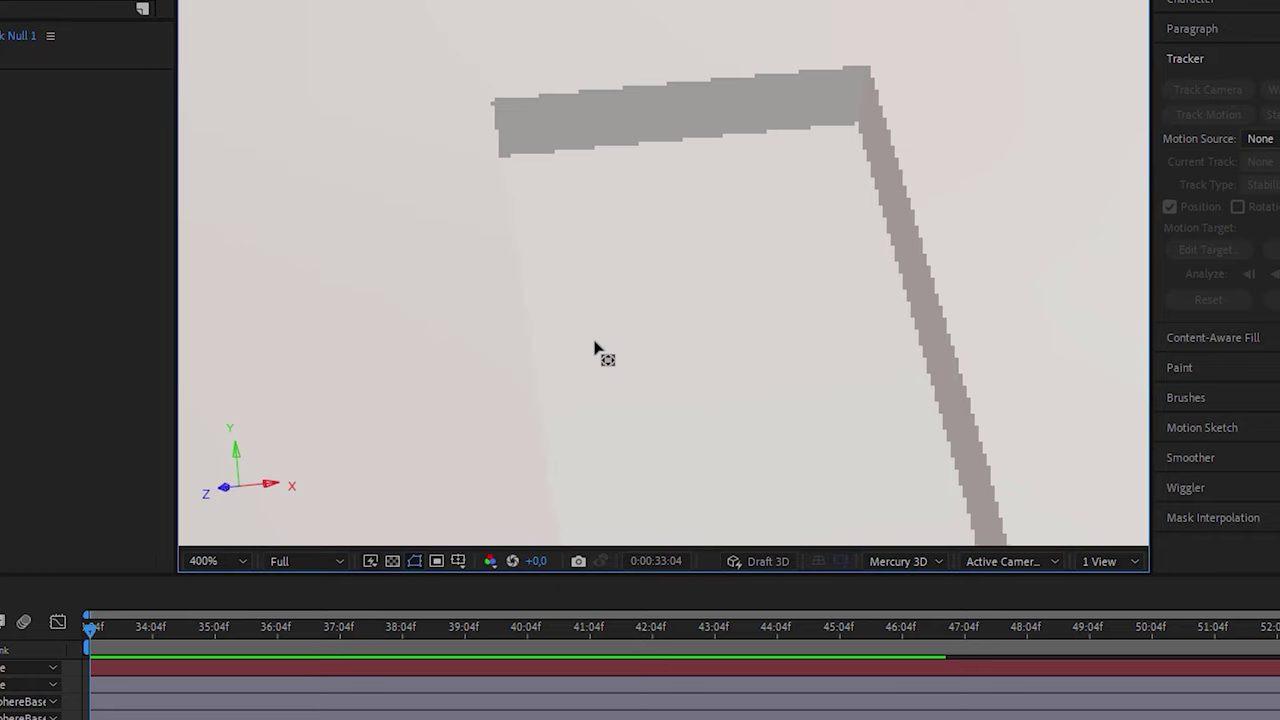
{"action": "scroll", "coordinate": [593, 357], "scroll_direction": "down", "scroll_amount": 5}
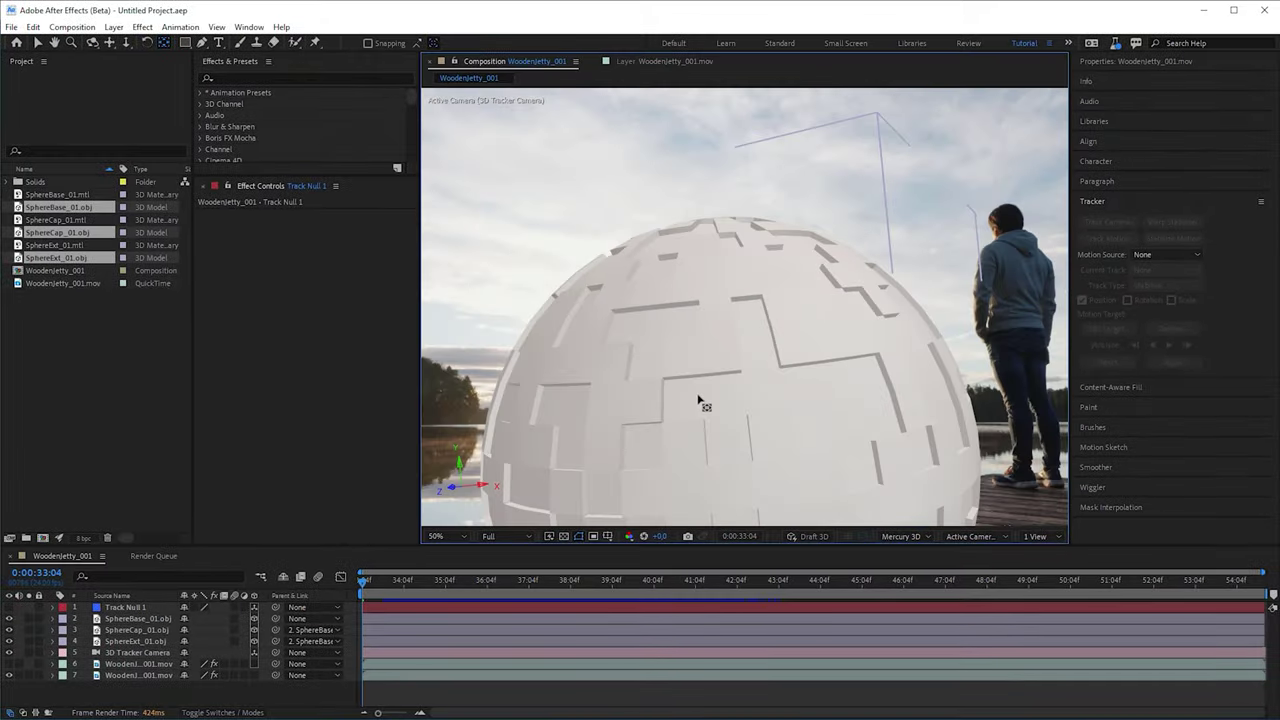
{"action": "scroll", "coordinate": [698, 400], "scroll_direction": "down", "scroll_amount": 2}
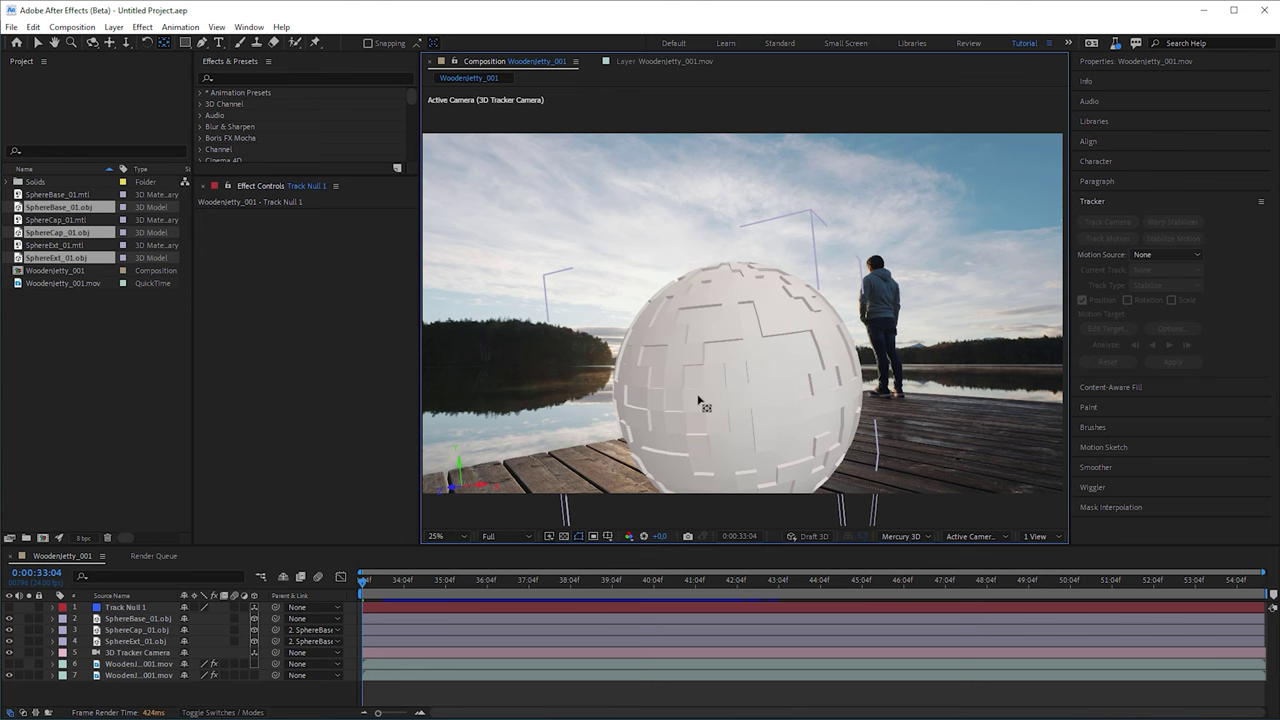
{"action": "left_click", "coordinate": [500, 536]}
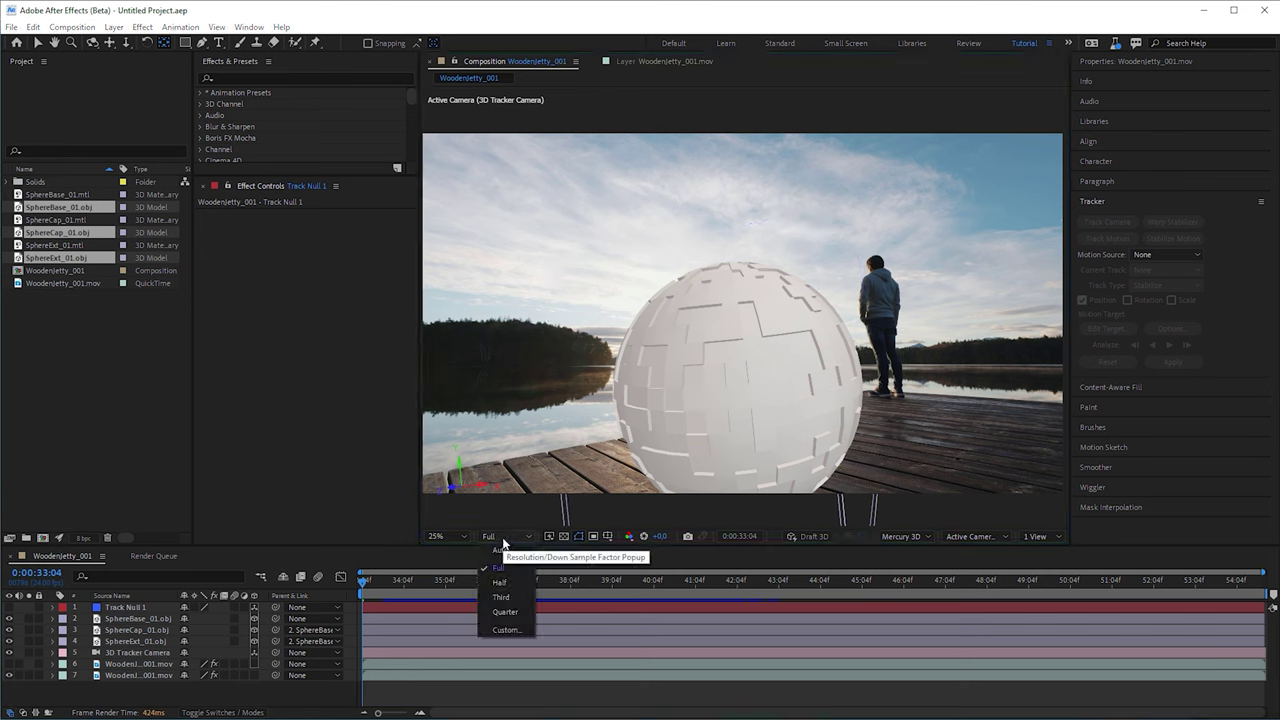
Preview at Quarter resolution and raise SphereBase_01.obj to position 888, 794, 50.
{"action": "left_click", "coordinate": [508, 612]}
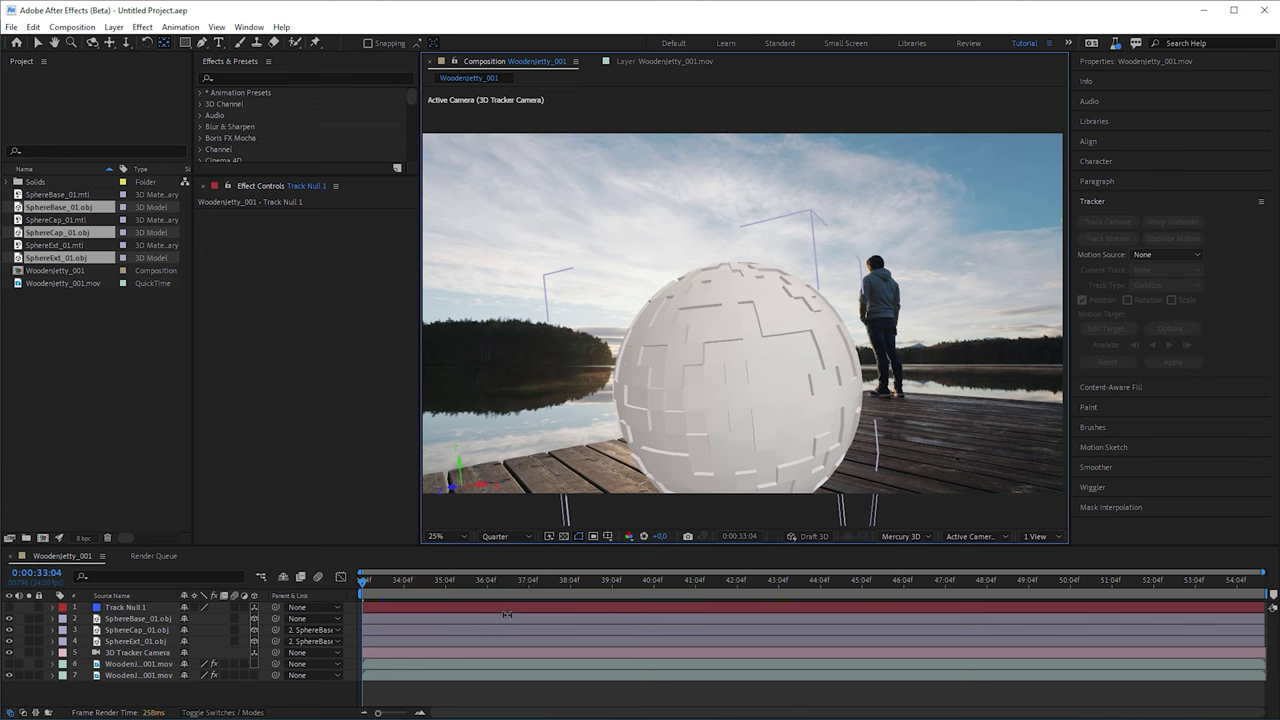
{"action": "left_click", "coordinate": [163, 677]}
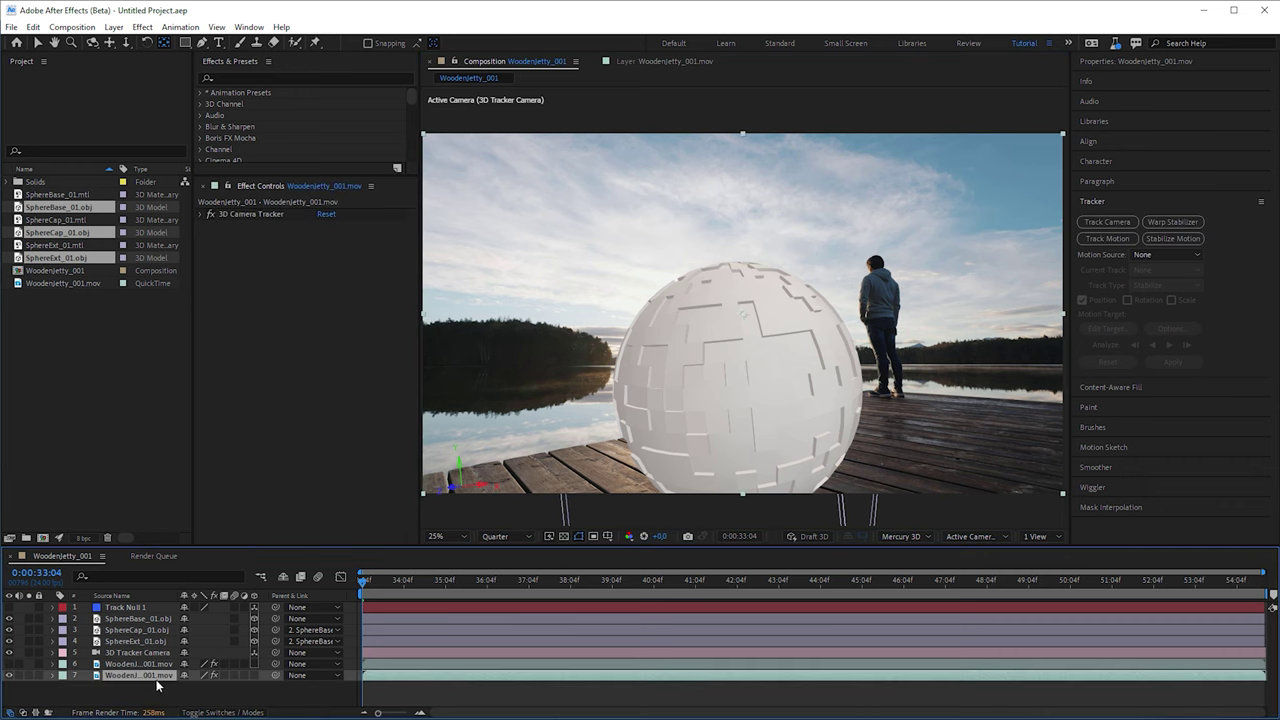
{"action": "left_click", "coordinate": [745, 330]}
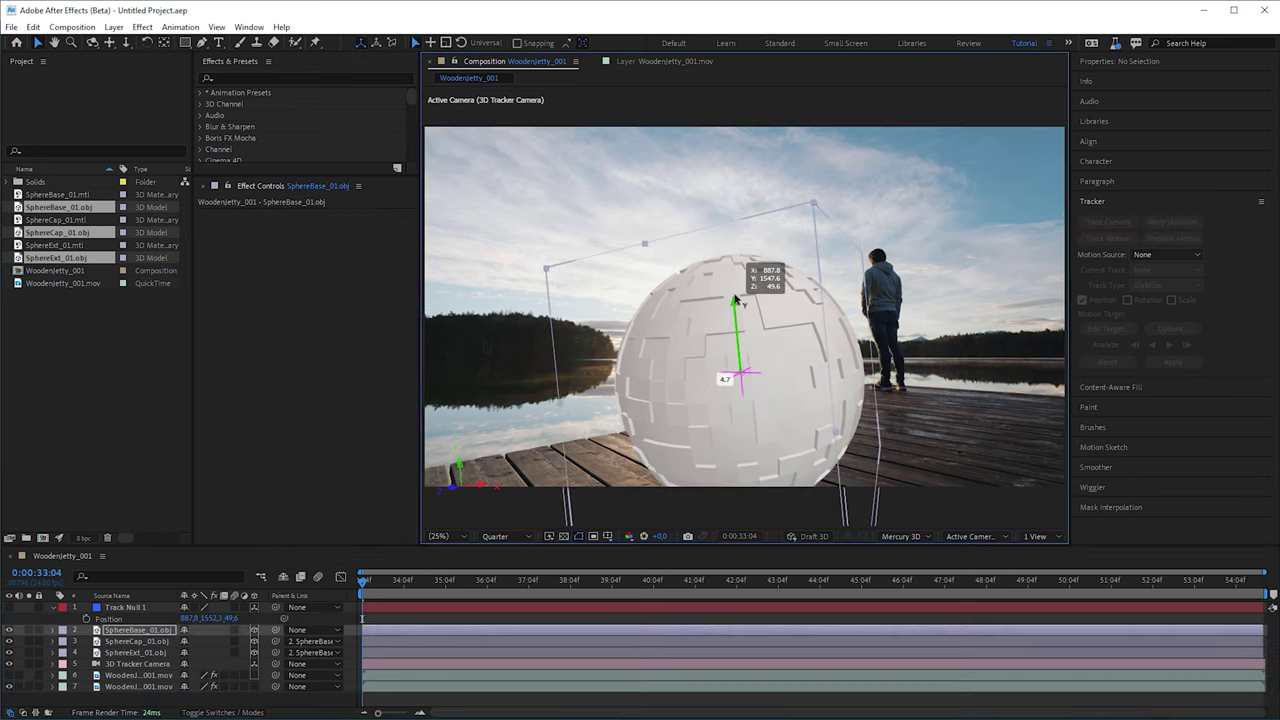
{"action": "left_click_drag", "start_coordinate": [737, 300], "coordinate": [731, 200]}
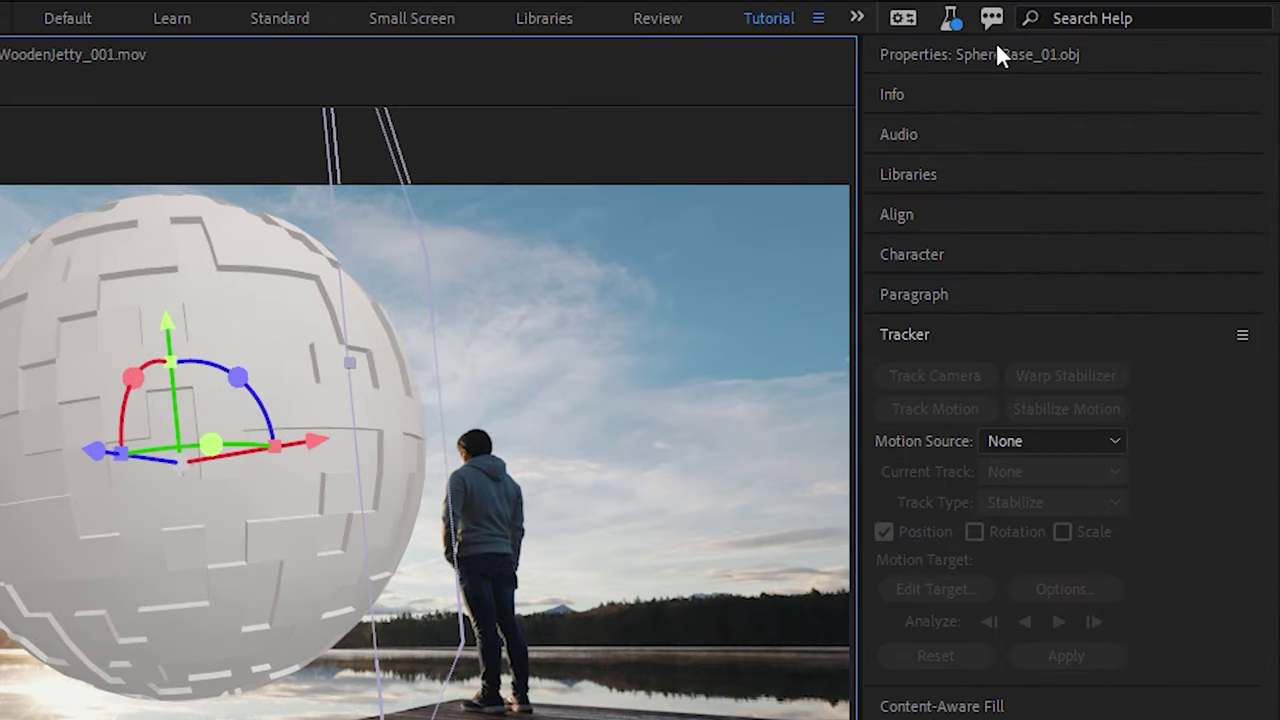
{"action": "left_click", "coordinate": [997, 50]}
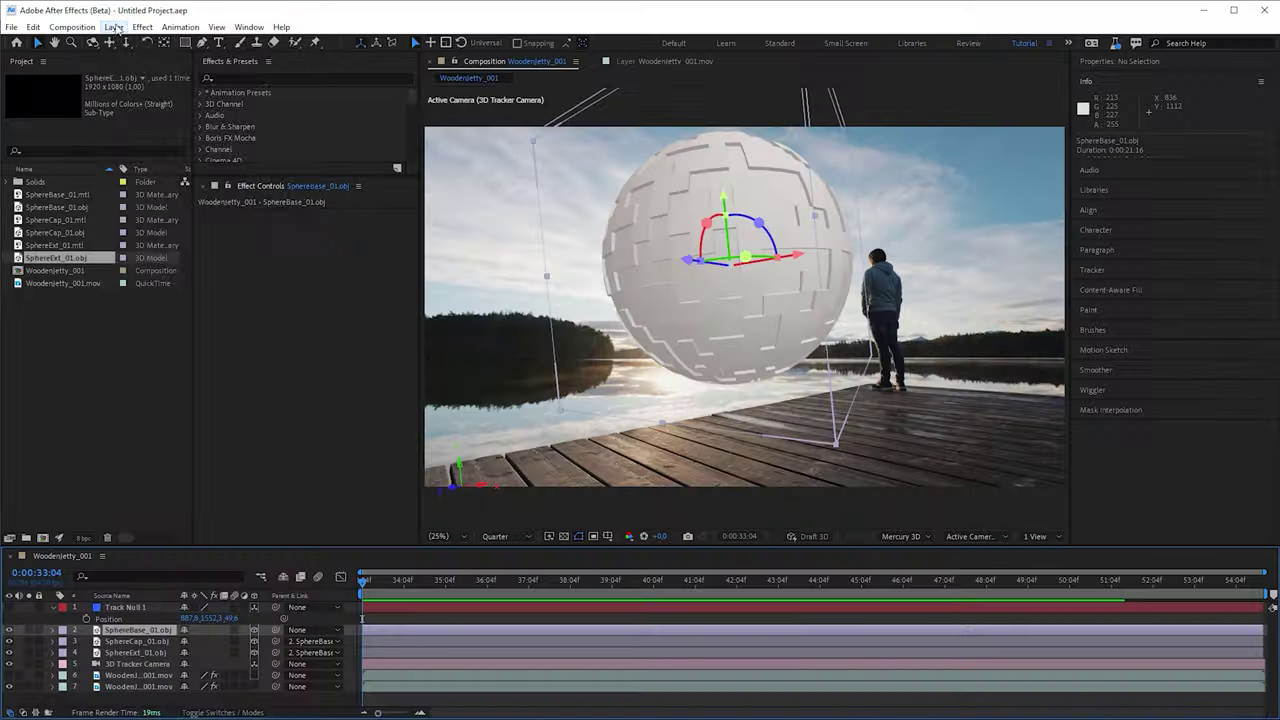
{"action": "left_click", "coordinate": [113, 27]}
Add Null 1 at the sphere base, setting its X position to 0 and Y to 540.
{"action": "mouse_move", "coordinate": [200, 42]}
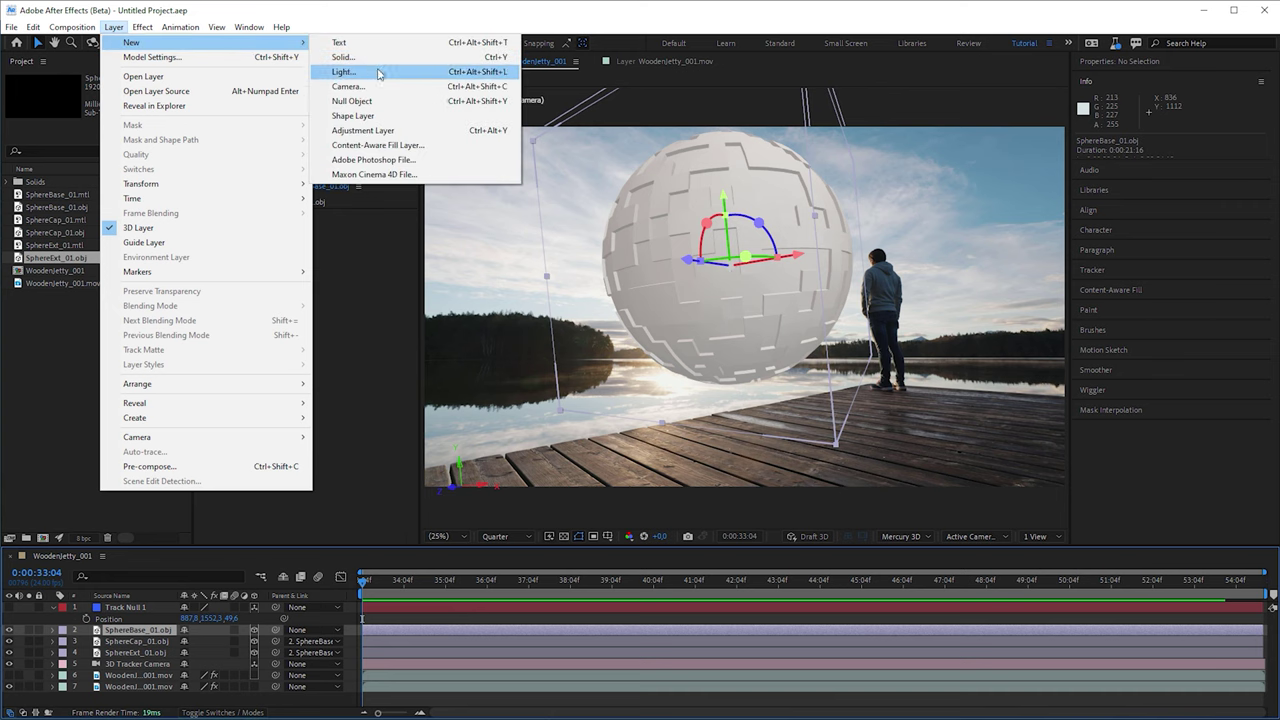
{"action": "left_click", "coordinate": [352, 101]}
{"action": "left_click_drag", "start_coordinate": [142, 640], "coordinate": [142, 640]}
{"action": "key", "text": "p"}
{"action": "left_click", "coordinate": [190, 641]}
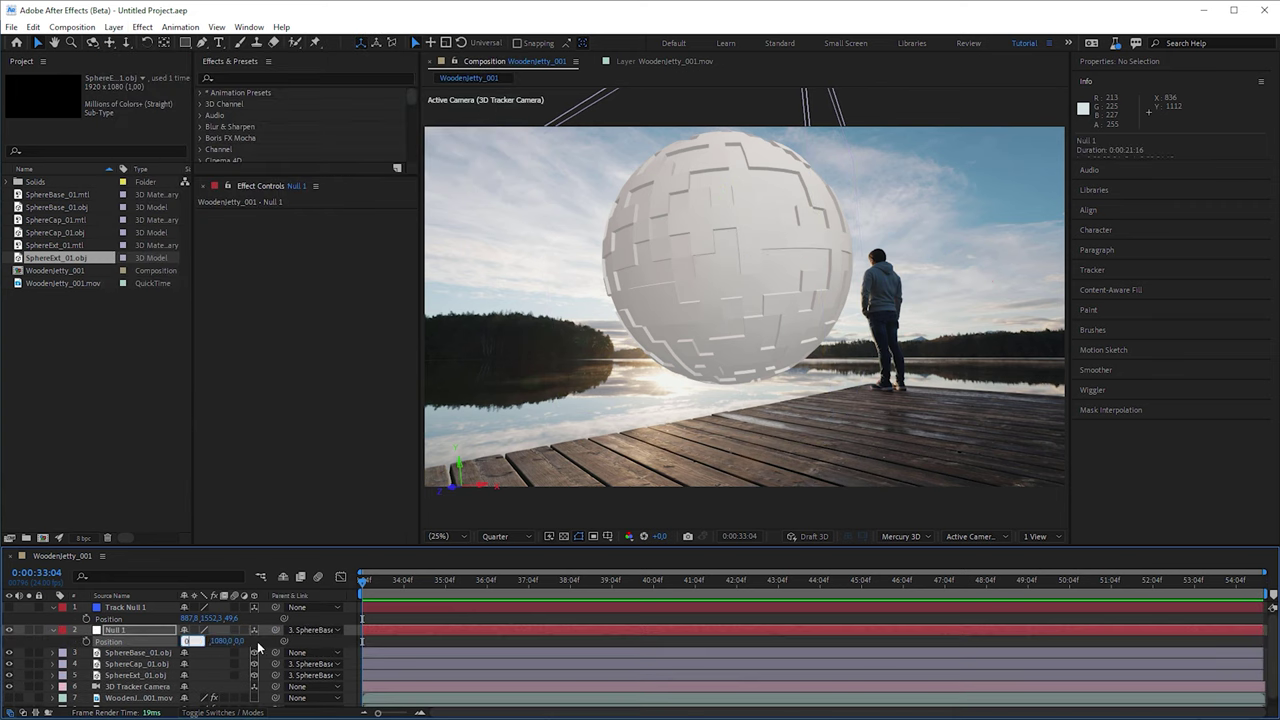
{"action": "type", "text": "0"}
{"action": "key", "text": "Tab"}
{"action": "left_click", "coordinate": [115, 631]}
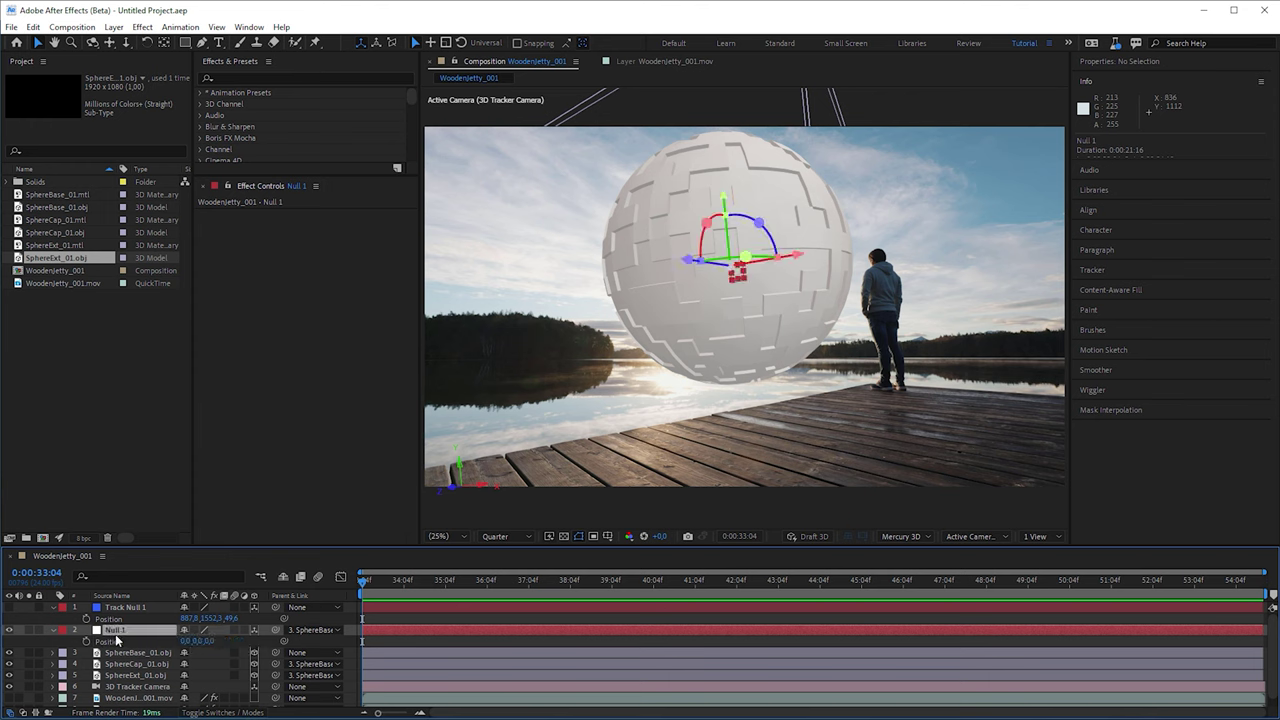
{"action": "left_click_drag", "start_coordinate": [198, 641], "coordinate": [258, 644]}
Spin Null 1's orientation around X, scale it to 73%, and lift the sphere higher.
{"action": "key", "text": "F10"}
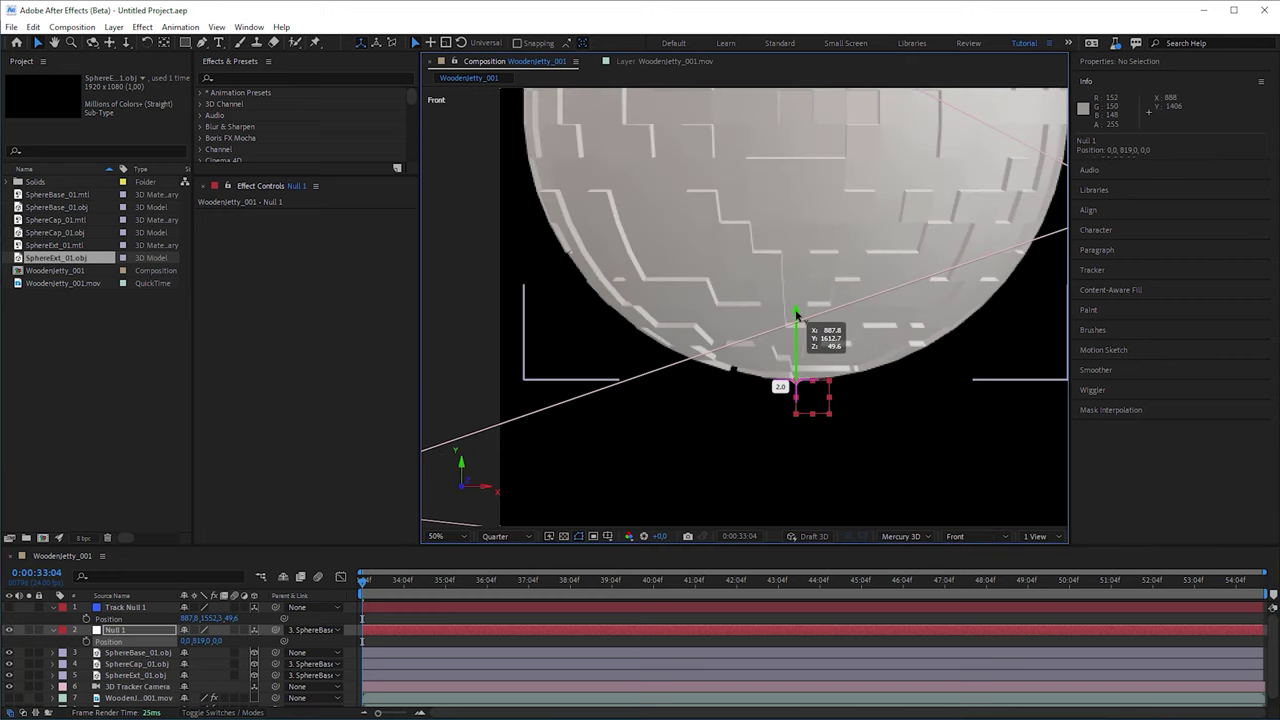
{"action": "key", "text": "w"}
{"action": "key", "text": "F12"}
{"action": "key", "text": "r"}
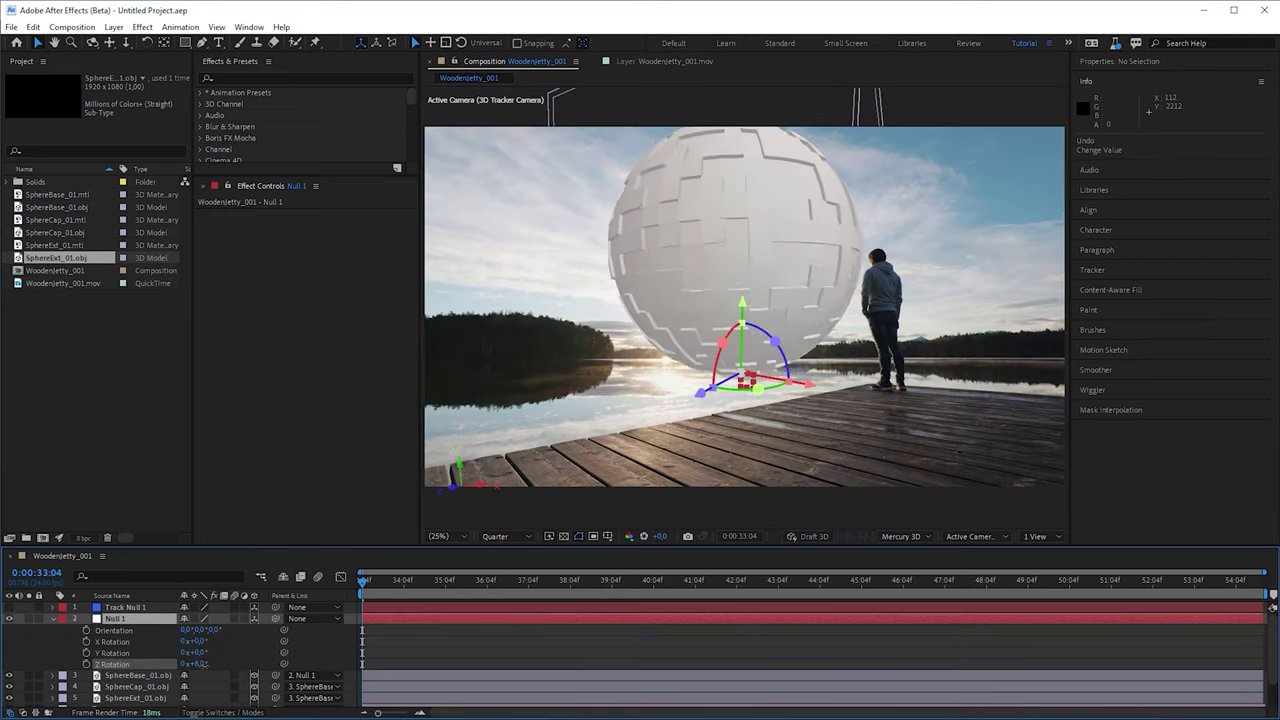
{"action": "key", "text": "ctrl+z"}
{"action": "mouse_move", "coordinate": [186, 629]}
{"action": "left_mouse_down"}
{"action": "mouse_move", "coordinate": [158, 629]}
{"action": "mouse_move", "coordinate": [190, 629]}
{"action": "left_mouse_up"}
{"action": "key", "text": "s"}
{"action": "key", "text": "v"}
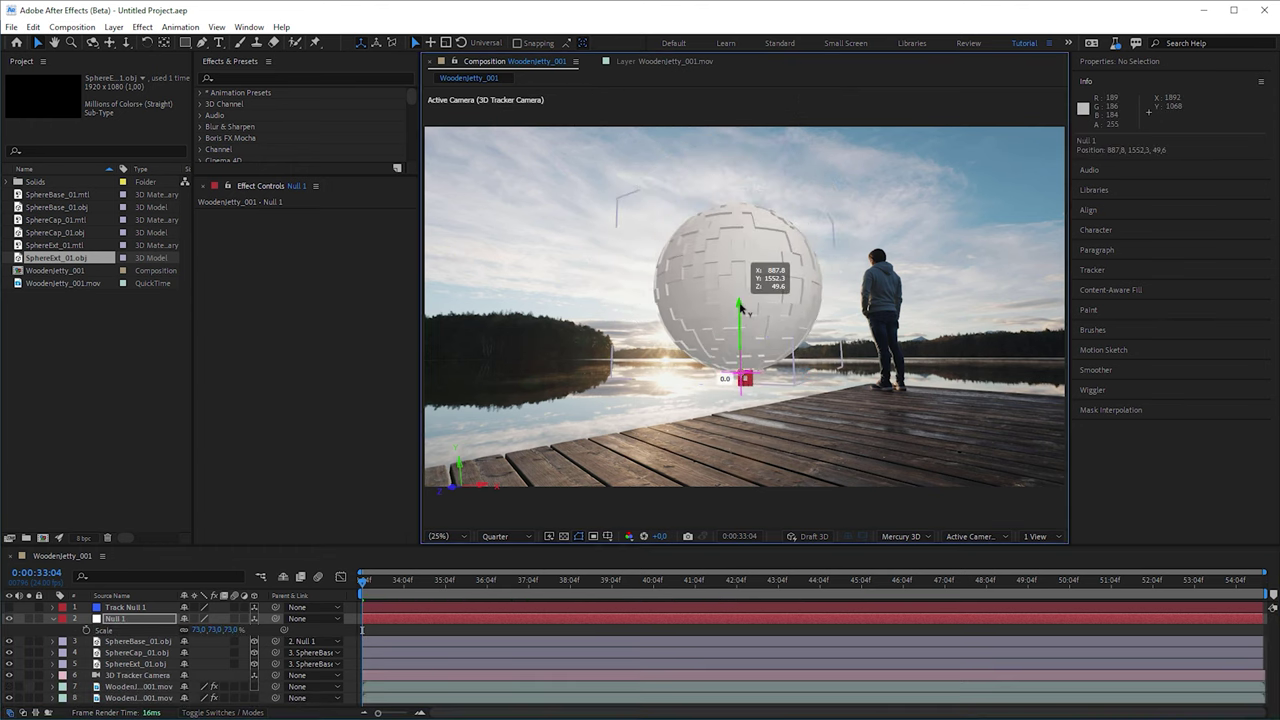
{"action": "left_click_drag", "start_coordinate": [740, 300], "coordinate": [740, 282]}
Create Track Null 1 from the camera tracker's points on the jetty footage.
{"action": "left_click", "coordinate": [560, 260]}
{"action": "left_click", "coordinate": [233, 218]}
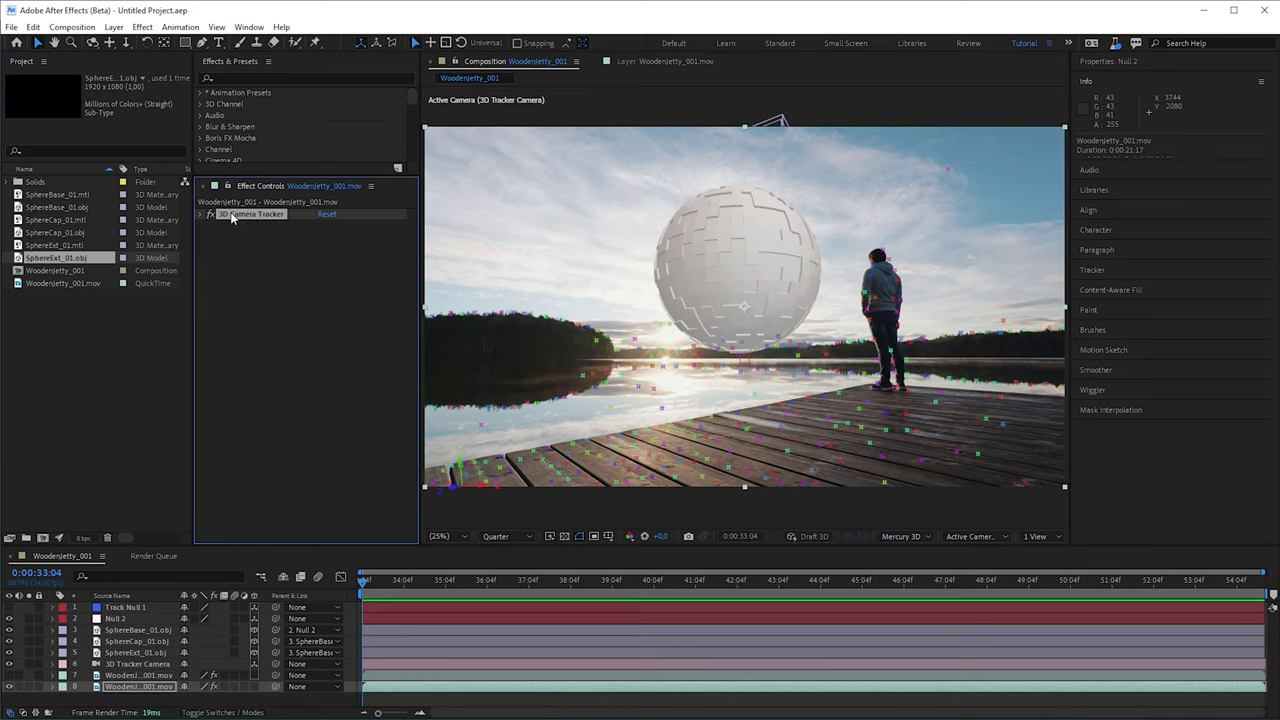
{"action": "right_click", "coordinate": [662, 324]}
{"action": "left_click", "coordinate": [715, 361]}
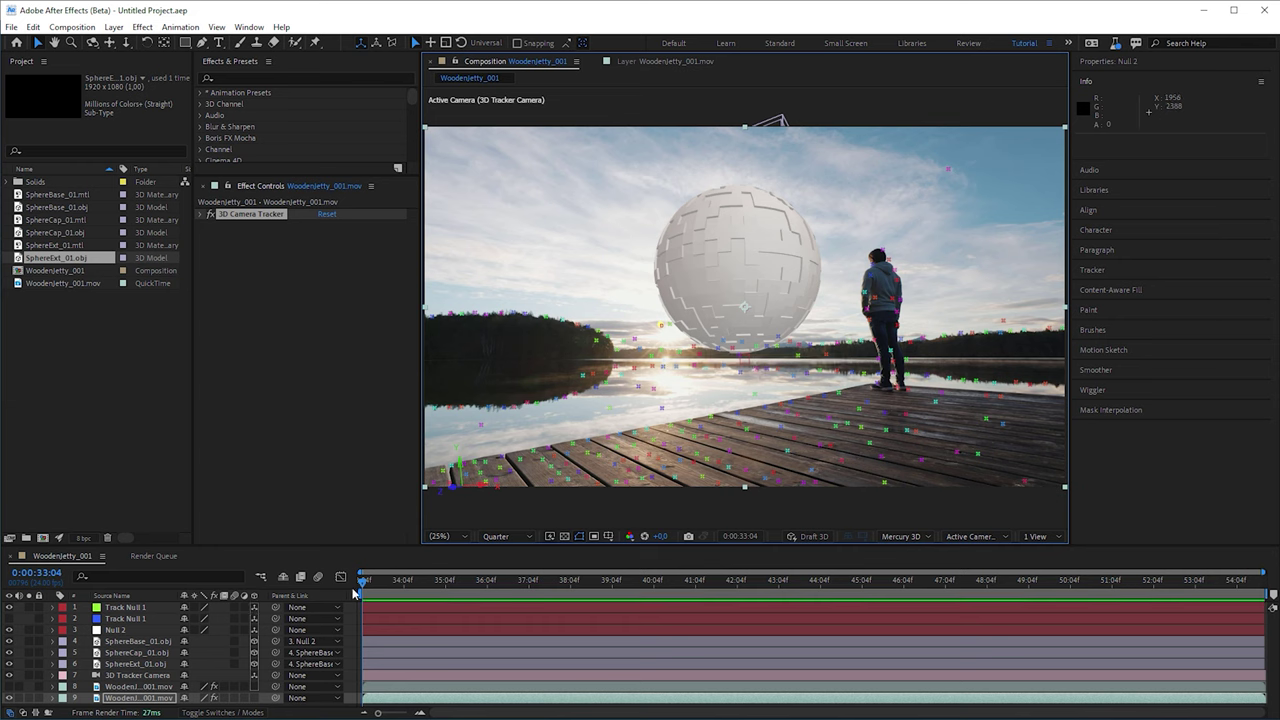
{"action": "left_click", "coordinate": [145, 612]}
Add Point Light 1 at Track Null 1's position, then move it beside the sphere.
{"action": "left_click", "coordinate": [114, 27]}
{"action": "mouse_move", "coordinate": [120, 46]}
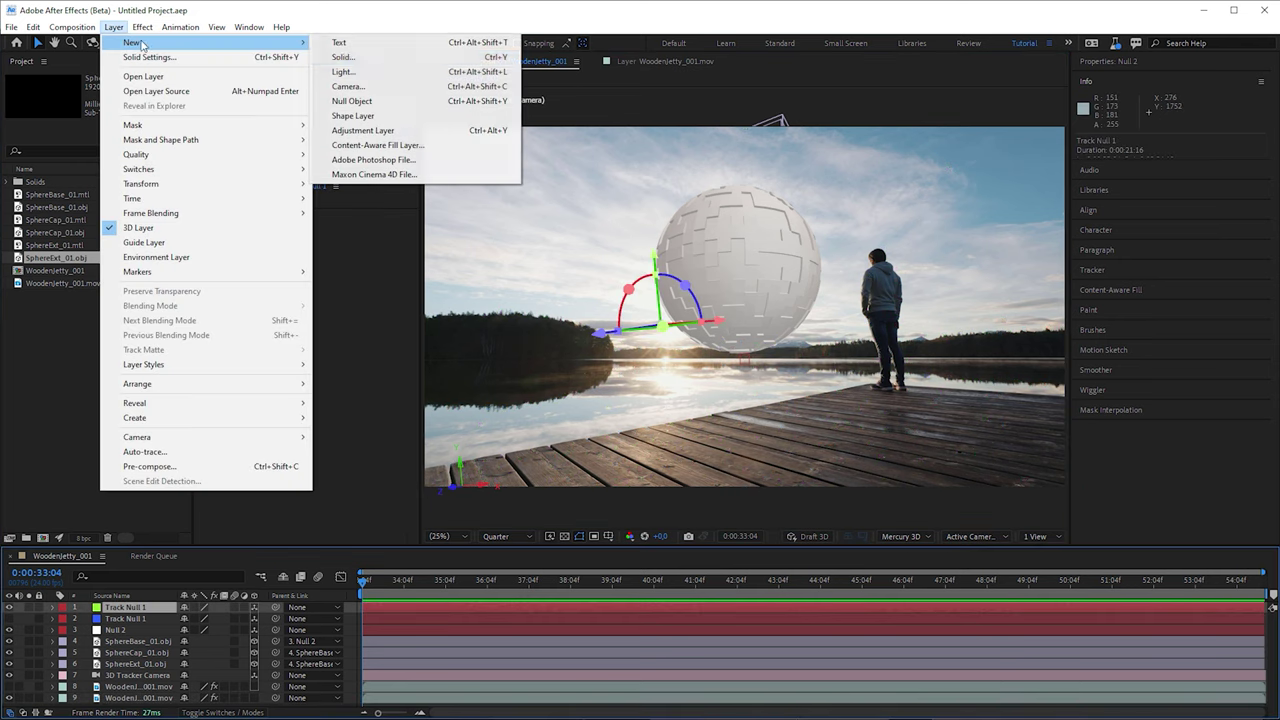
{"action": "left_click", "coordinate": [340, 66]}
{"action": "left_click", "coordinate": [1037, 606]}
{"action": "left_click", "coordinate": [125, 618]}
{"action": "key", "text": "p"}
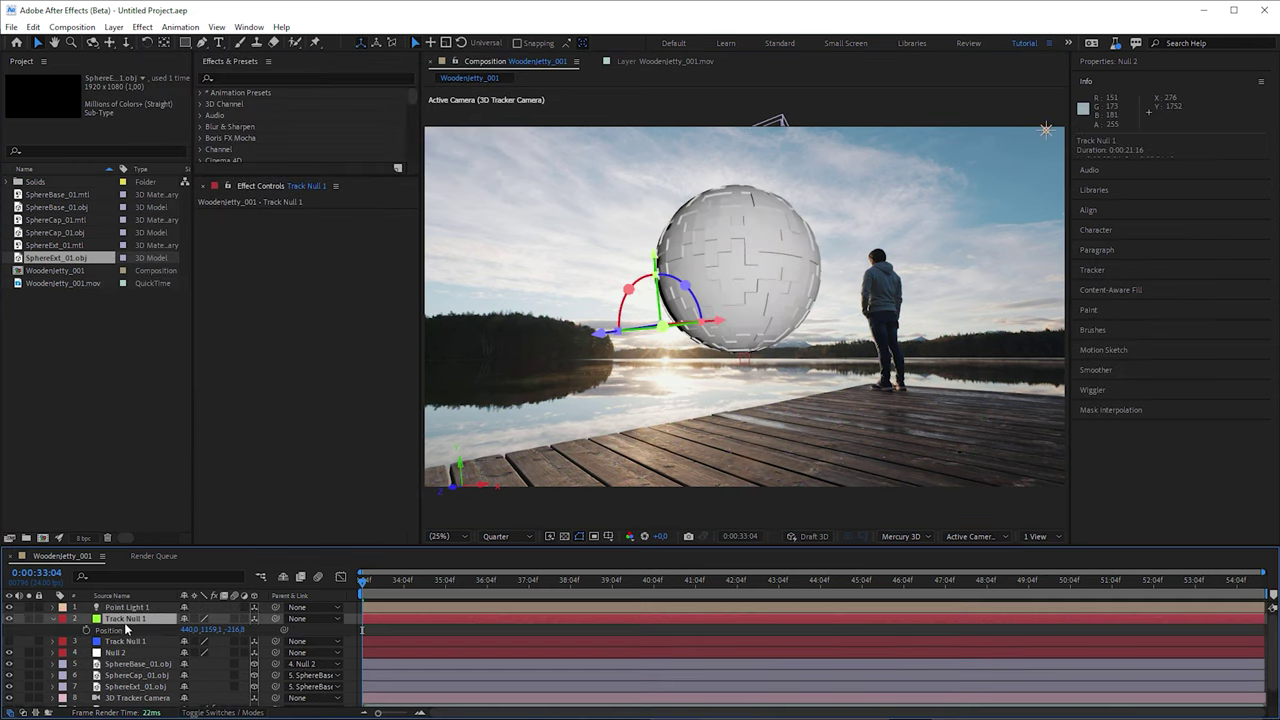
{"action": "left_click", "coordinate": [125, 607]}
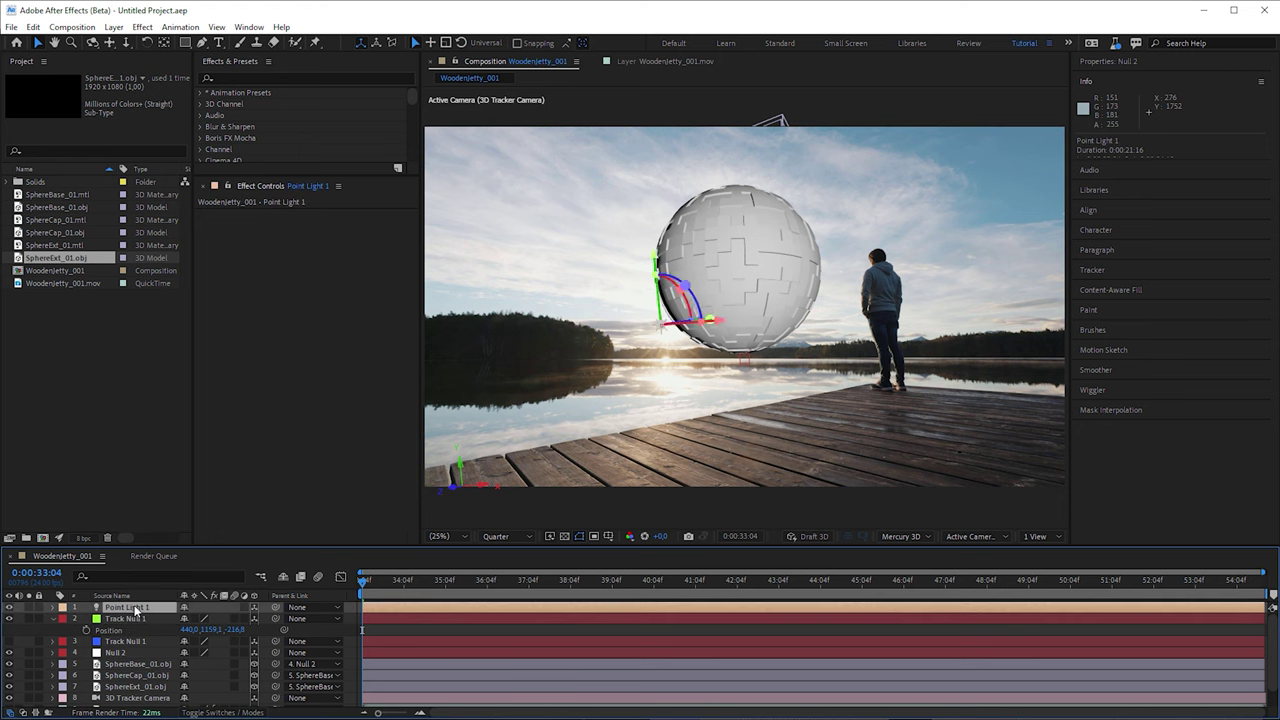
{"action": "key", "text": "ctrl+v"}
{"action": "left_click_drag", "start_coordinate": [362, 580], "coordinate": [505, 580]}
{"action": "left_click_drag", "start_coordinate": [646, 320], "coordinate": [650, 326]}
{"action": "left_click_drag", "start_coordinate": [505, 580], "coordinate": [378, 580]}
Add a light-blue Ambient Light 1.
{"action": "left_click", "coordinate": [114, 27]}
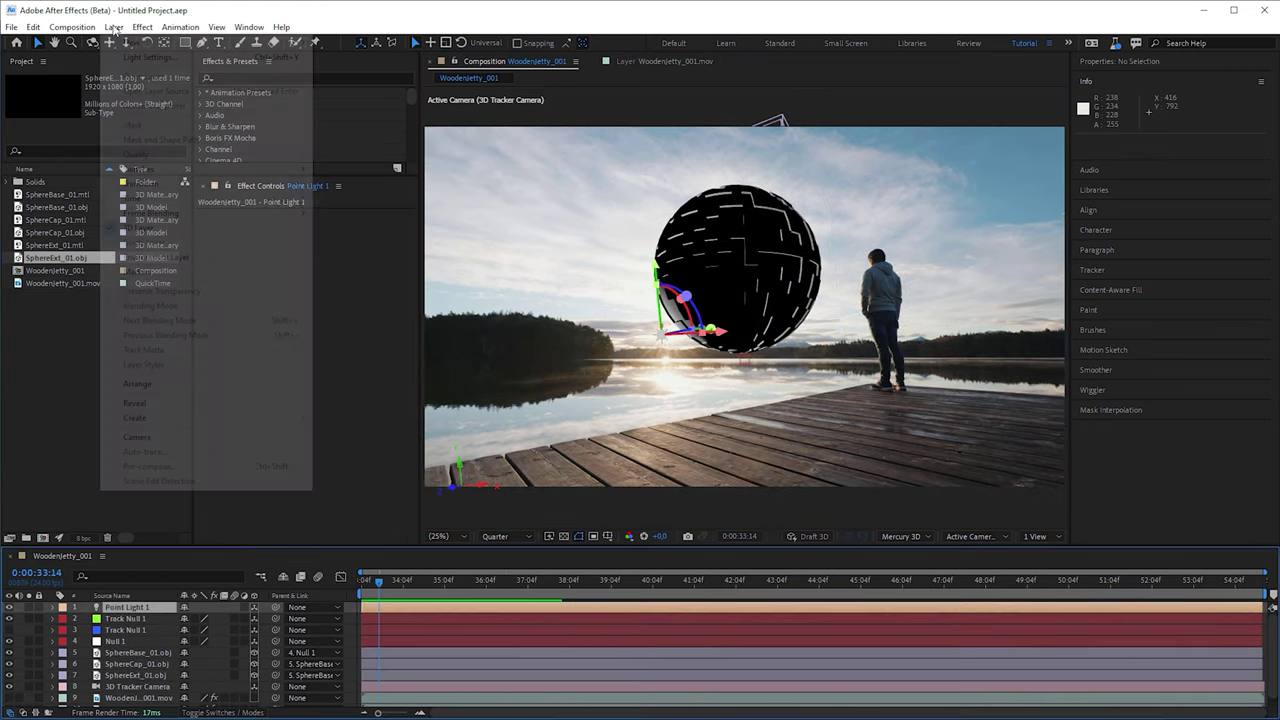
{"action": "mouse_move", "coordinate": [131, 42]}
{"action": "left_click", "coordinate": [427, 72]}
{"action": "left_click", "coordinate": [1020, 322]}
{"action": "left_click", "coordinate": [1020, 381]}
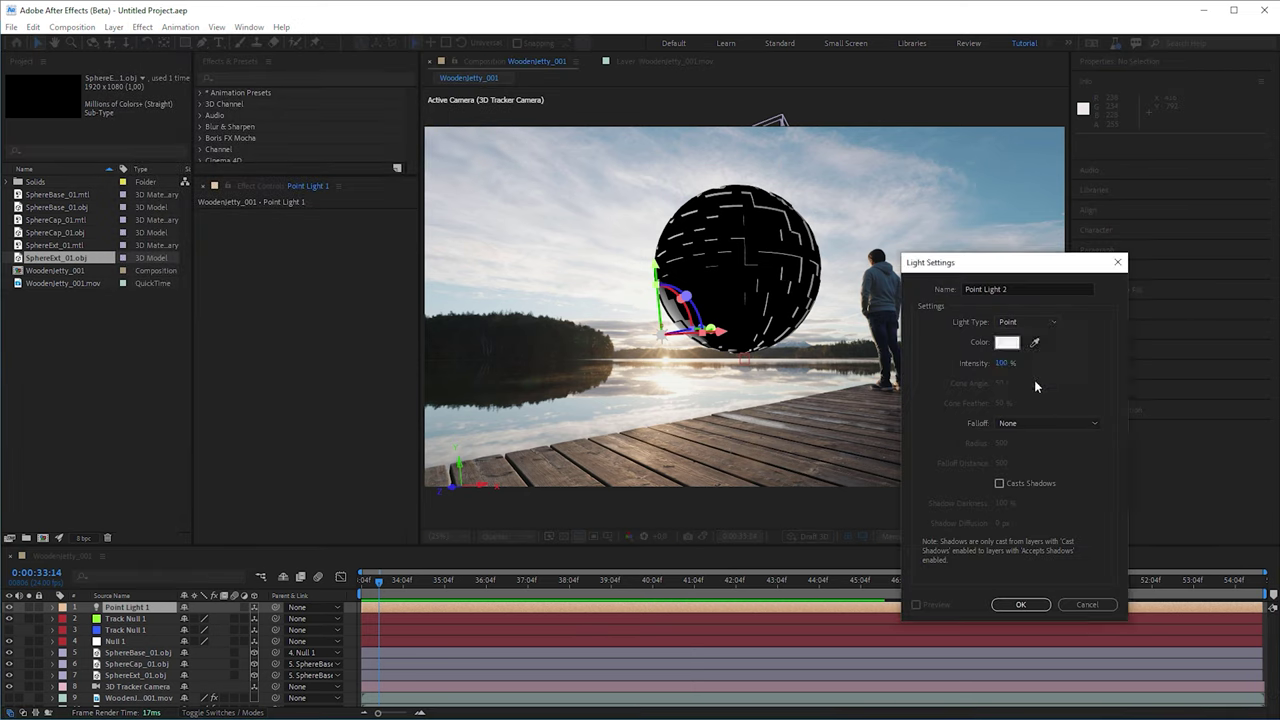
{"action": "left_click", "coordinate": [1000, 337]}
{"action": "left_click", "coordinate": [903, 403]}
{"action": "left_click", "coordinate": [1148, 365]}
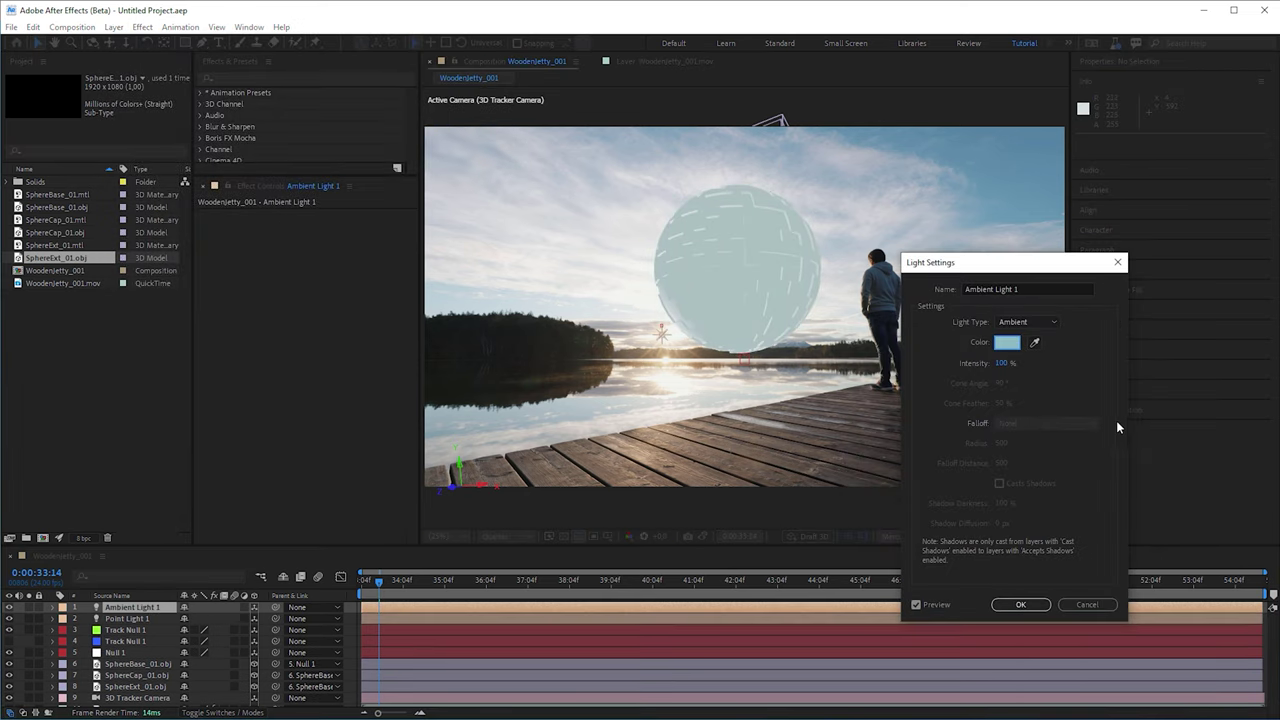
{"action": "left_click", "coordinate": [1020, 605]}
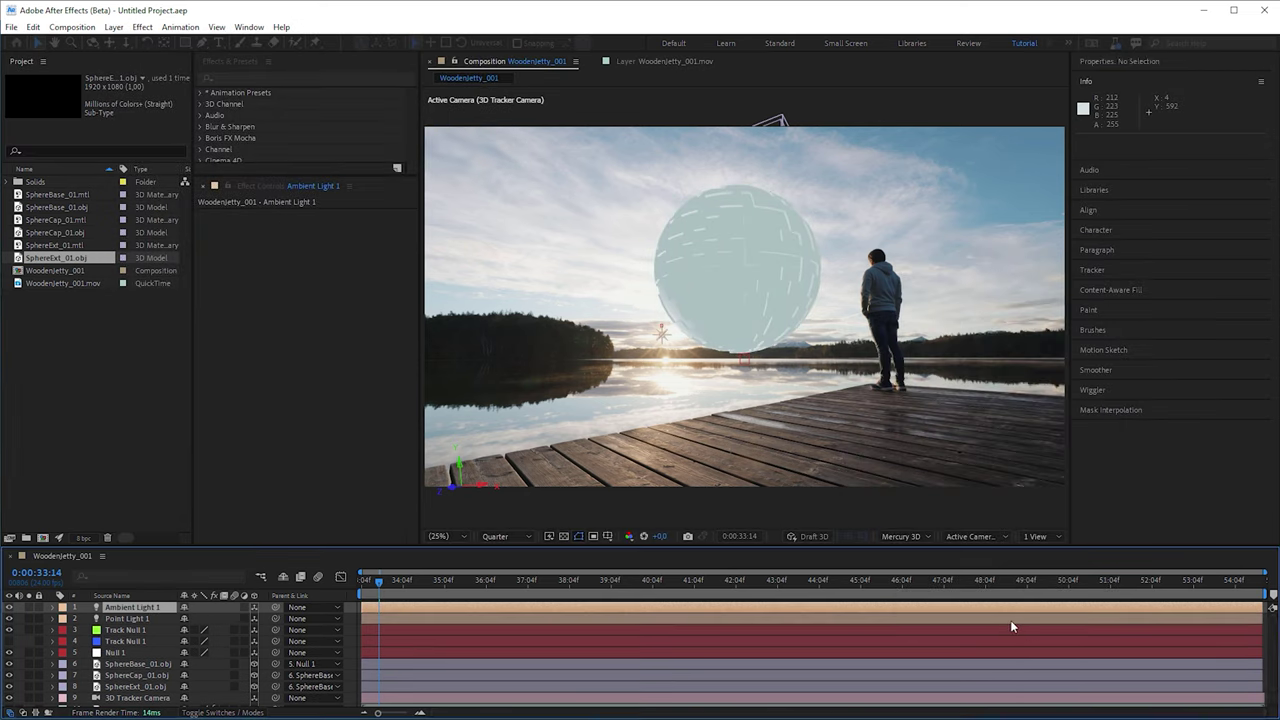
Add a new Point Light 2.
{"action": "left_click", "coordinate": [114, 27]}
{"action": "mouse_move", "coordinate": [150, 42]}
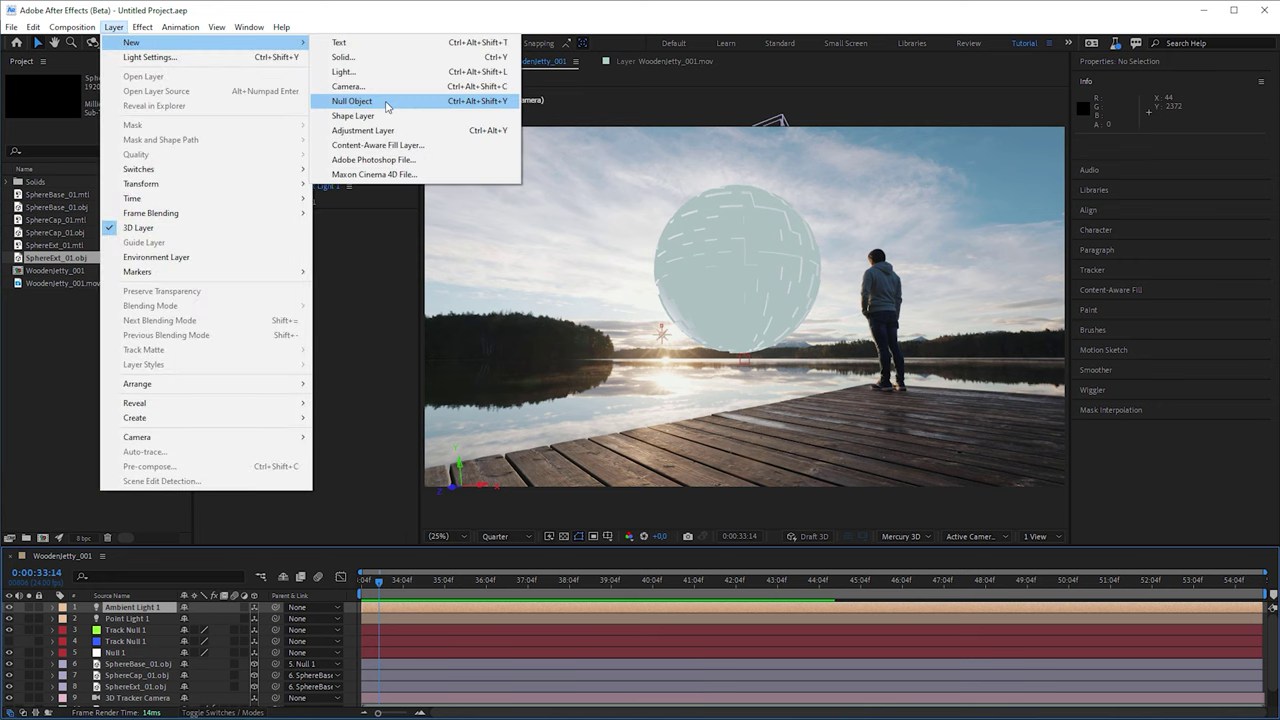
{"action": "left_click", "coordinate": [398, 72]}
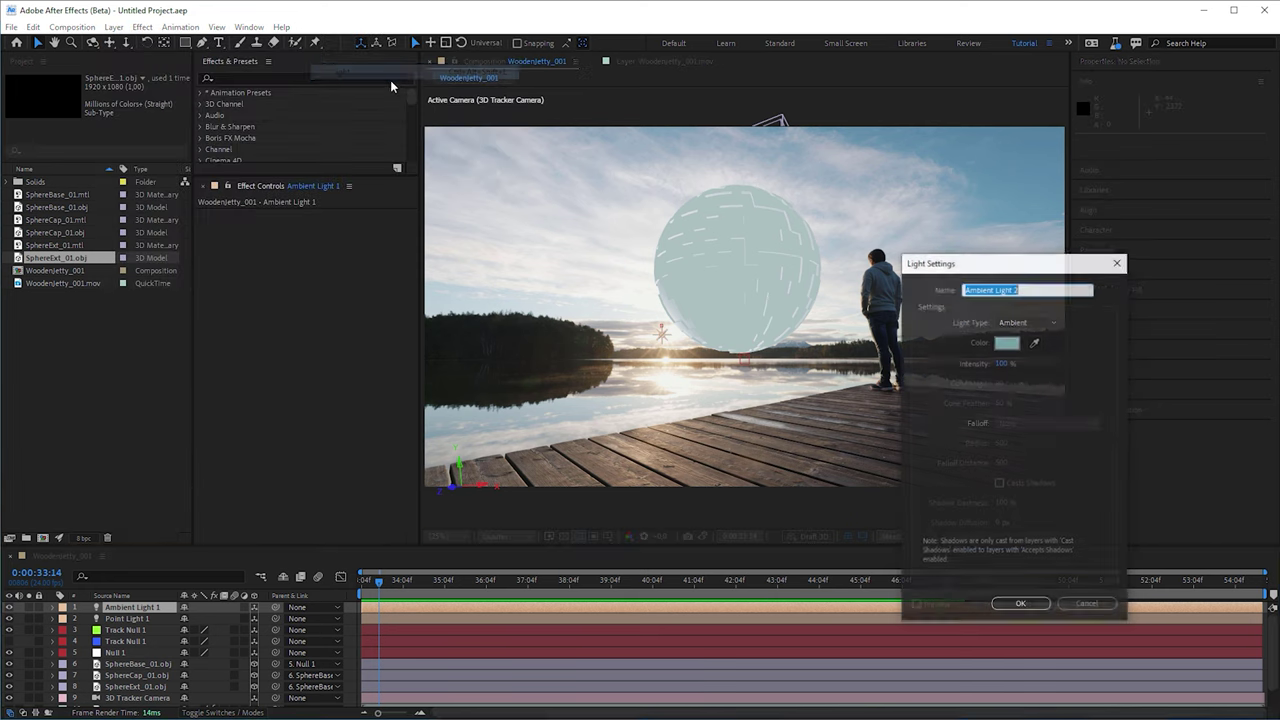
{"action": "left_click", "coordinate": [1044, 330]}
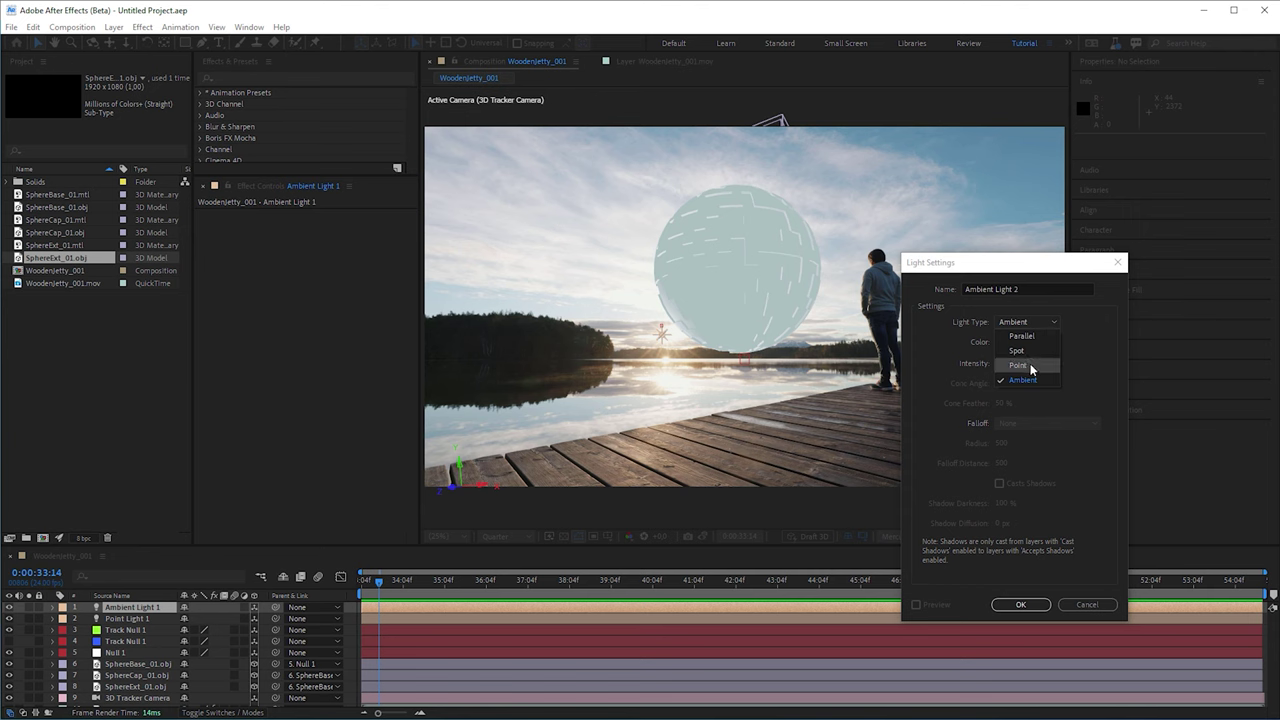
{"action": "left_click", "coordinate": [1030, 366]}
{"action": "left_click", "coordinate": [1021, 605]}
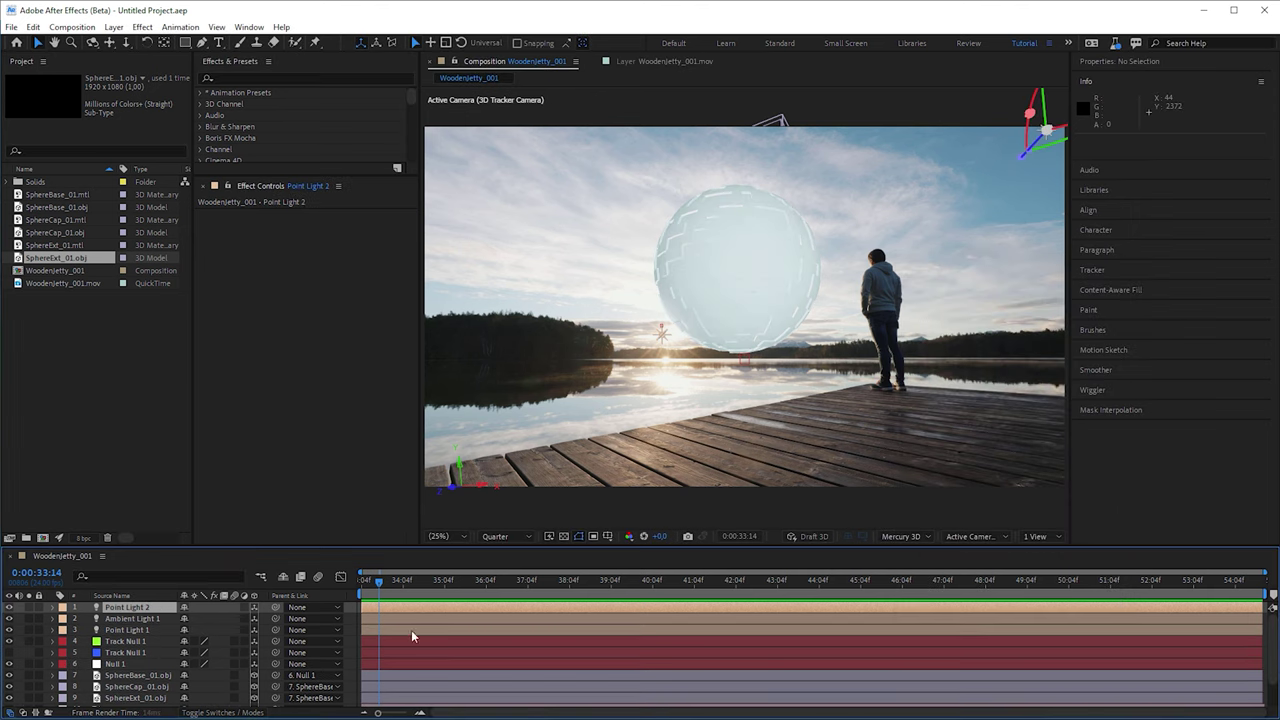
Raise Point Light 2's intensity, make it pale cyan, and reposition it in Top view.
{"action": "double_click", "coordinate": [122, 608]}
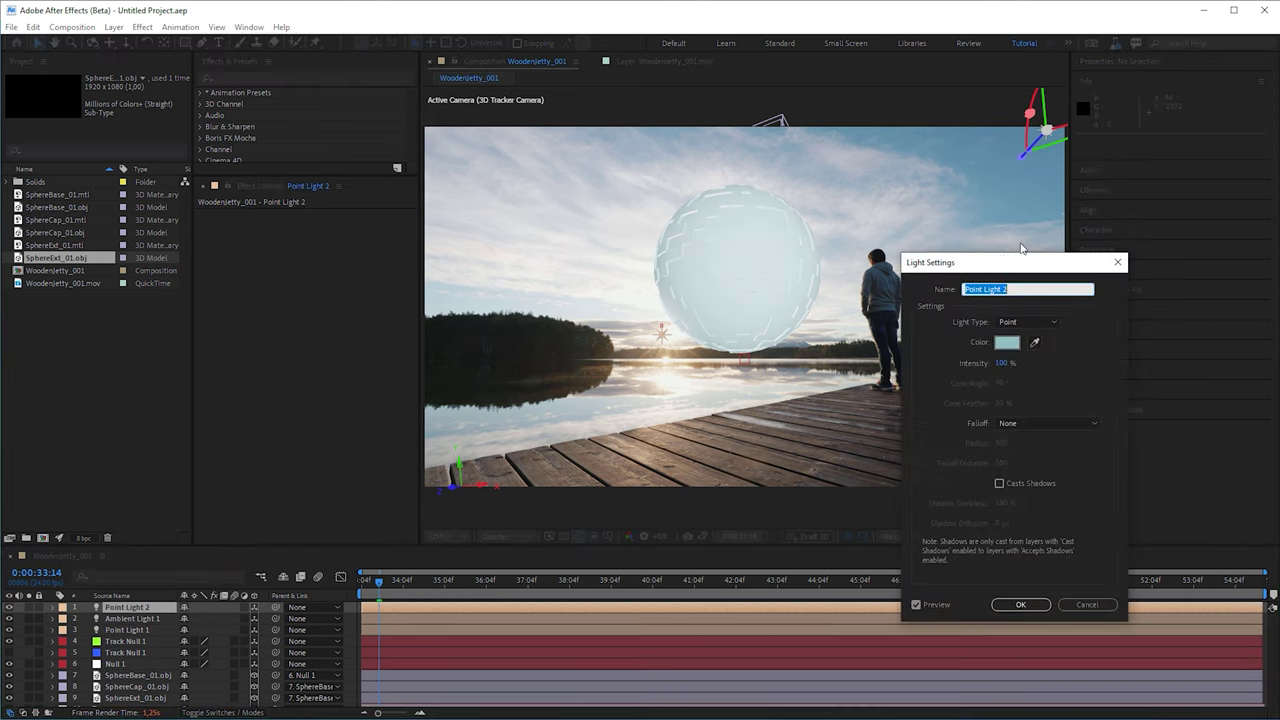
{"action": "left_click_drag", "start_coordinate": [1003, 363], "coordinate": [1113, 361]}
{"action": "left_click", "coordinate": [1006, 342]}
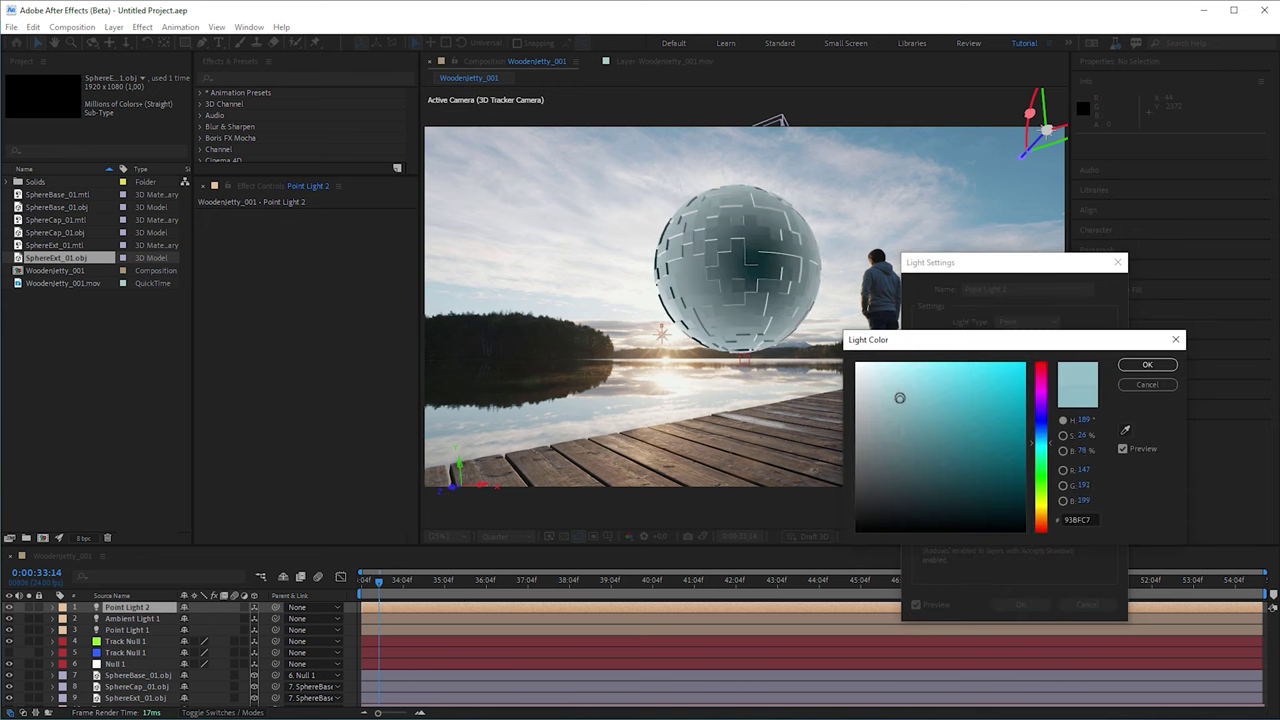
{"action": "left_click", "coordinate": [1148, 365]}
{"action": "key", "text": "Return"}
{"action": "left_click_drag", "start_coordinate": [900, 330], "coordinate": [1110, 383]}
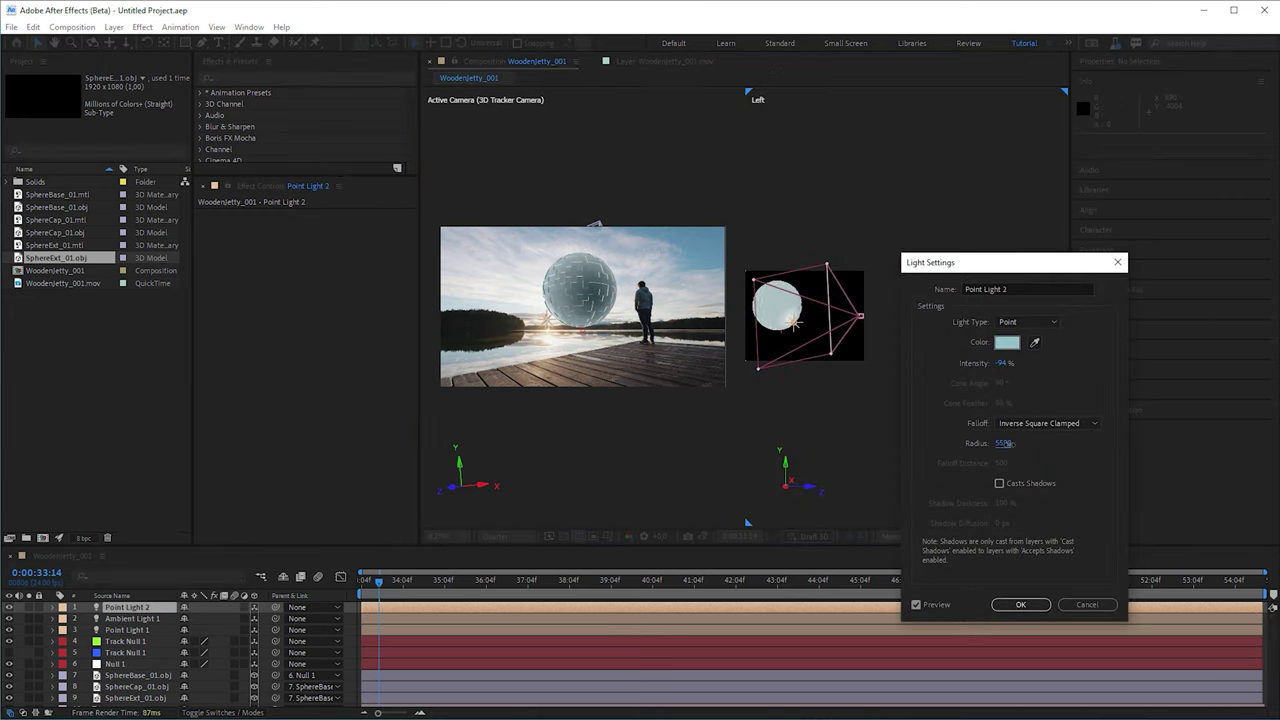
{"action": "left_click", "coordinate": [1006, 340]}
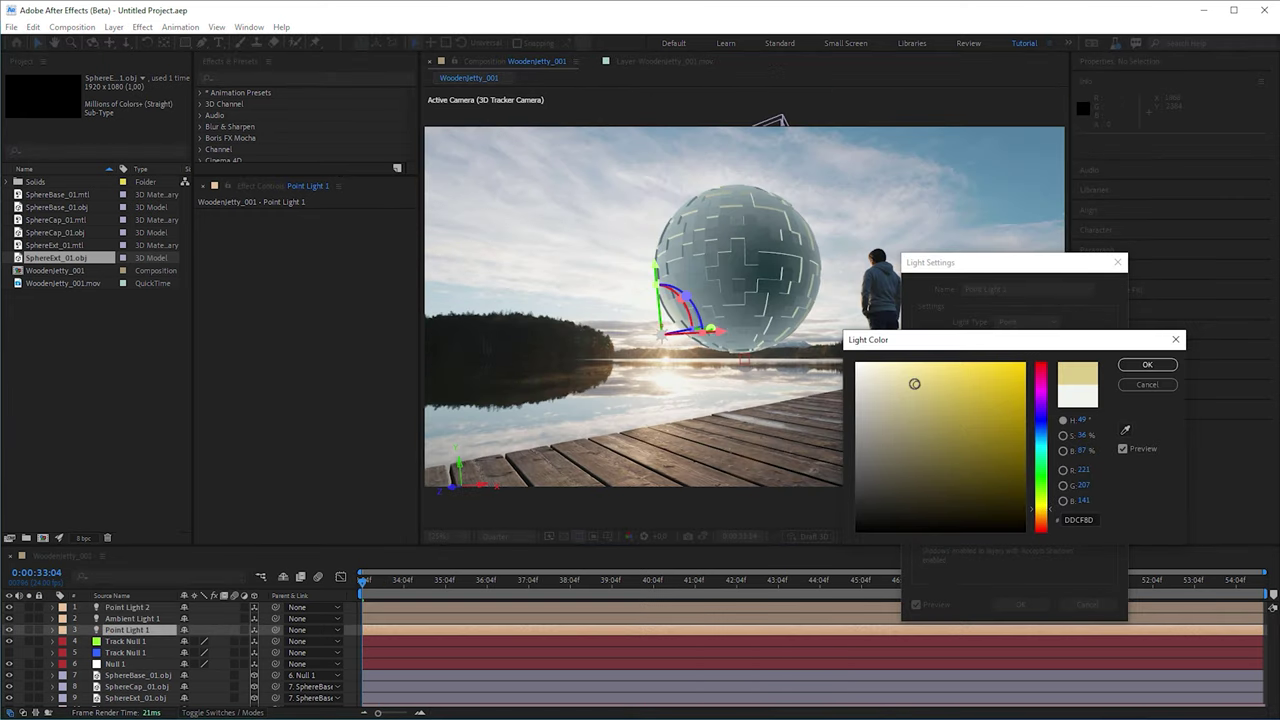
{"action": "left_click", "coordinate": [1145, 386]}
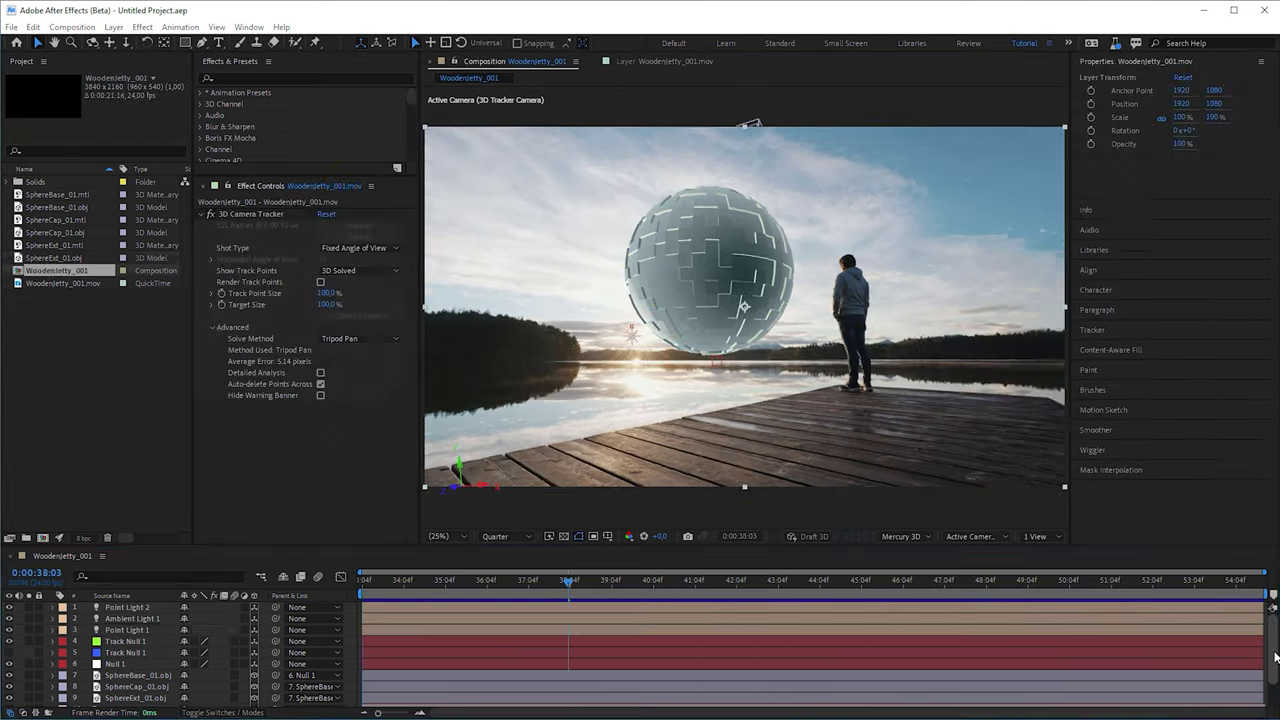
{"action": "scroll", "coordinate": [1275, 655], "scroll_direction": "down", "scroll_amount": 2}
Move the Null 1 sphere group left and farther back, and shift Point Light 1 left.
{"action": "left_click", "coordinate": [115, 632]}
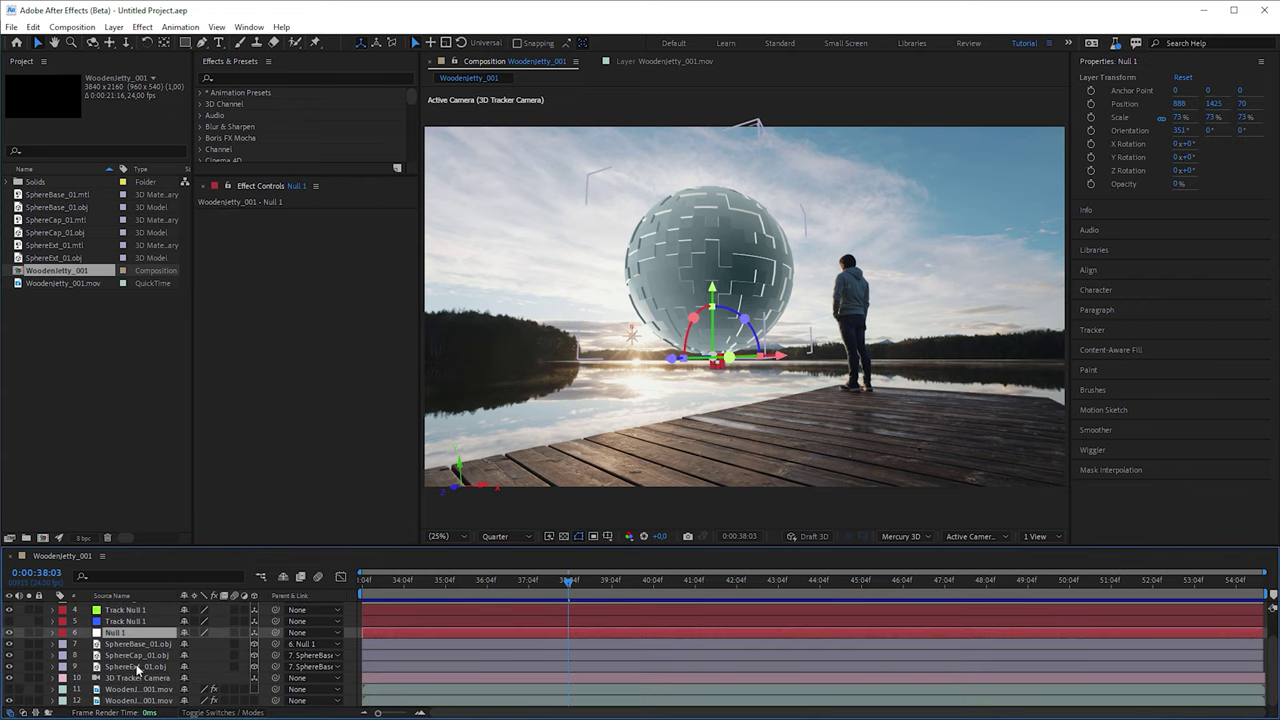
{"action": "left_click", "coordinate": [130, 666], "text": "shift"}
{"action": "left_click_drag", "start_coordinate": [709, 265], "coordinate": [609, 136]}
{"action": "left_click_drag", "start_coordinate": [537, 160], "coordinate": [553, 178]}
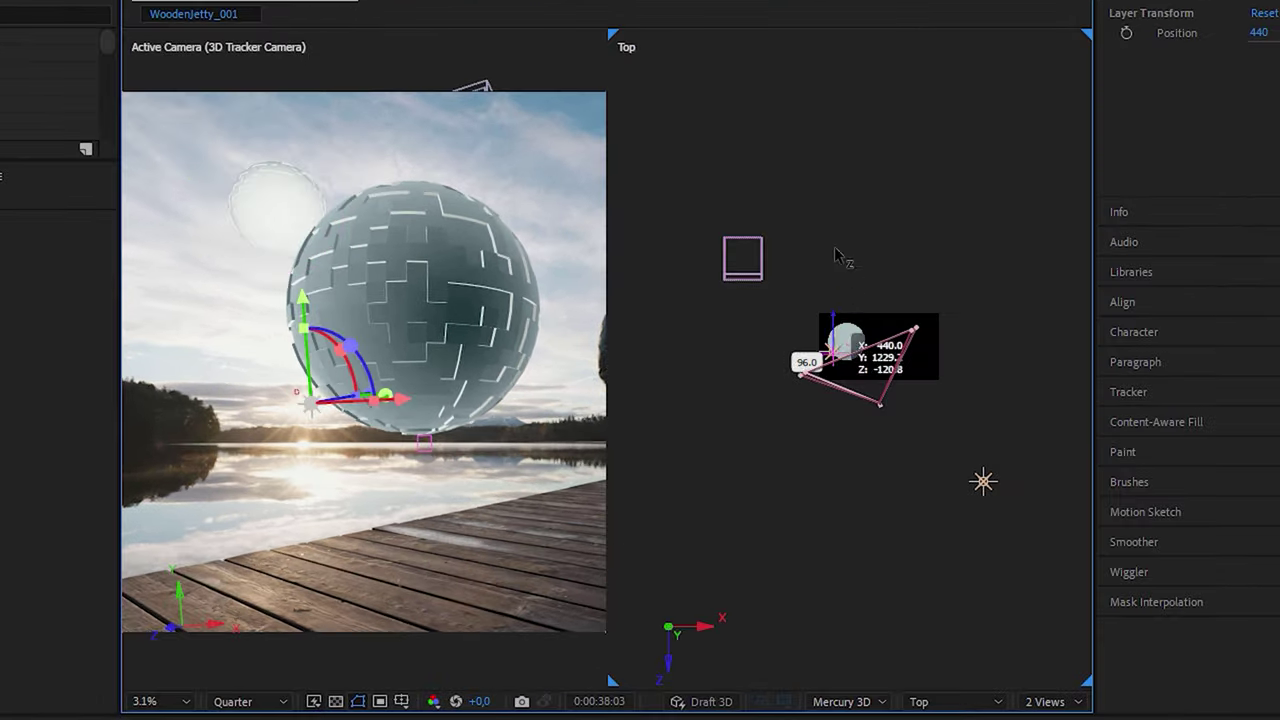
{"action": "left_click_drag", "start_coordinate": [838, 257], "coordinate": [692, 205]}
{"action": "left_click_drag", "start_coordinate": [763, 612], "coordinate": [835, 636]}
{"action": "left_click_drag", "start_coordinate": [727, 200], "coordinate": [722, 146]}
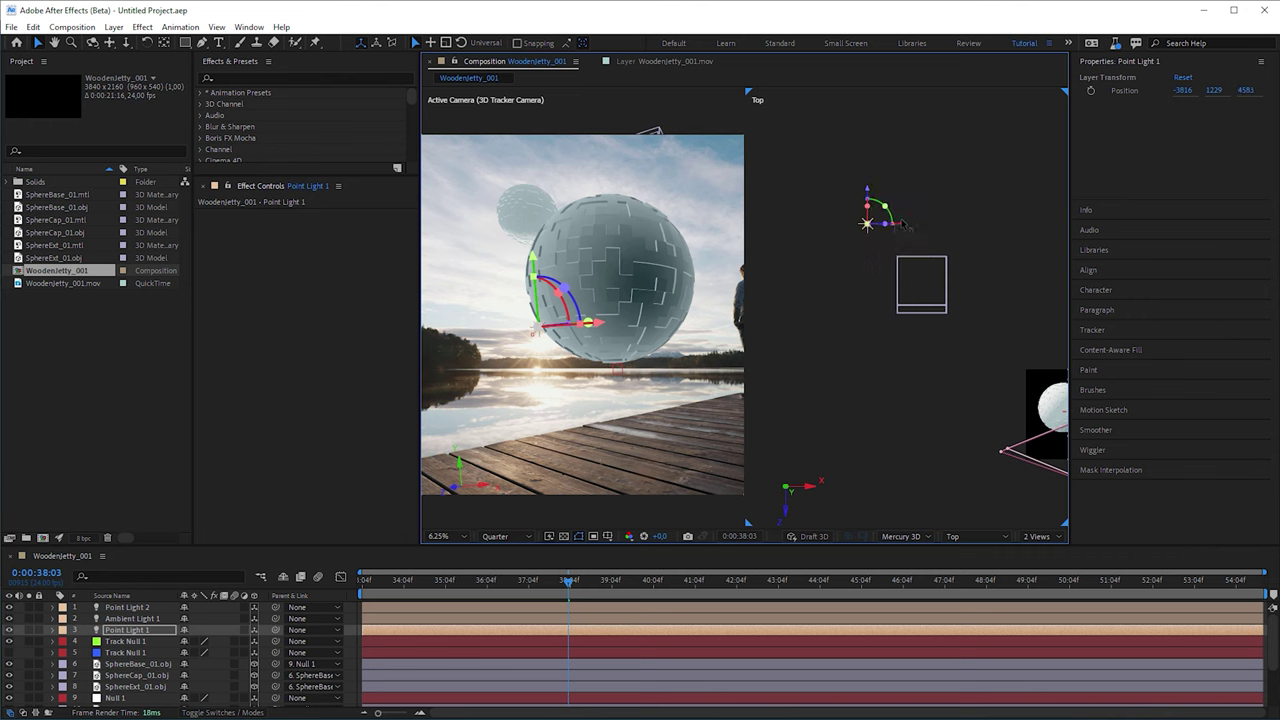
{"action": "left_click_drag", "start_coordinate": [796, 235], "coordinate": [716, 308]}
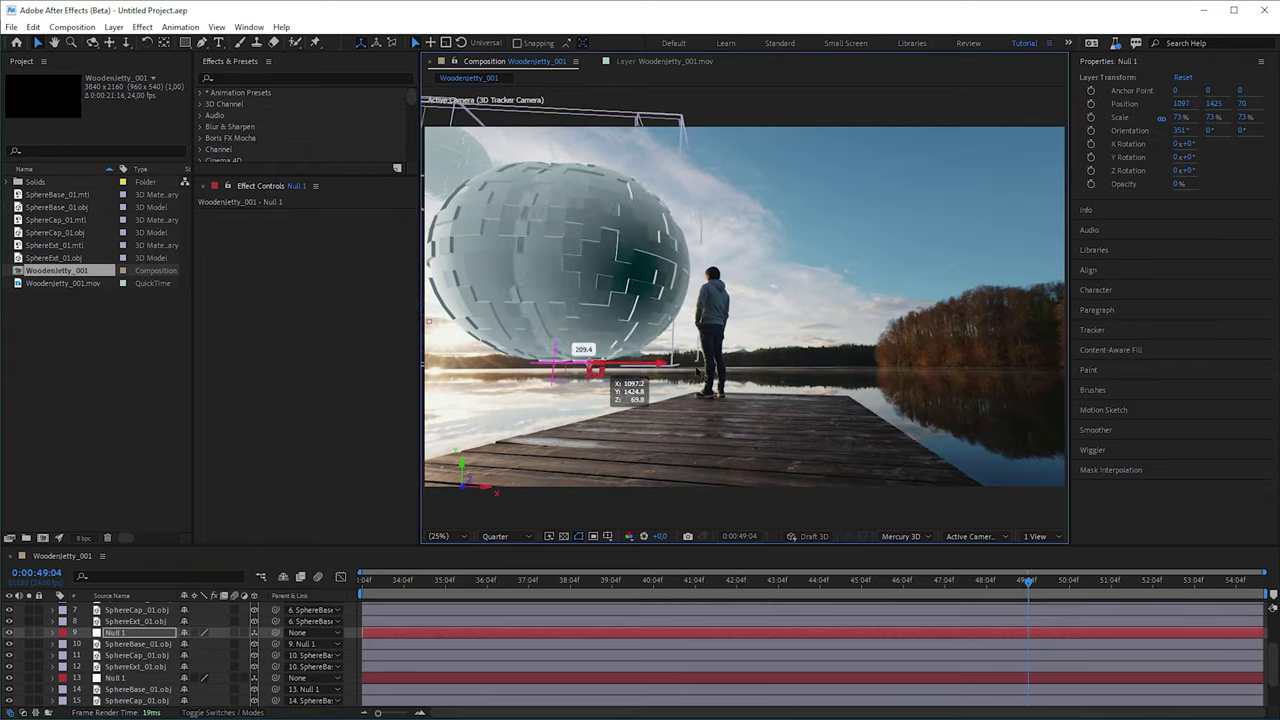
Slide the other sphere group into frame on the right and adjust its depth and X/Y rotation.
{"action": "left_click_drag", "start_coordinate": [697, 372], "coordinate": [1077, 388]}
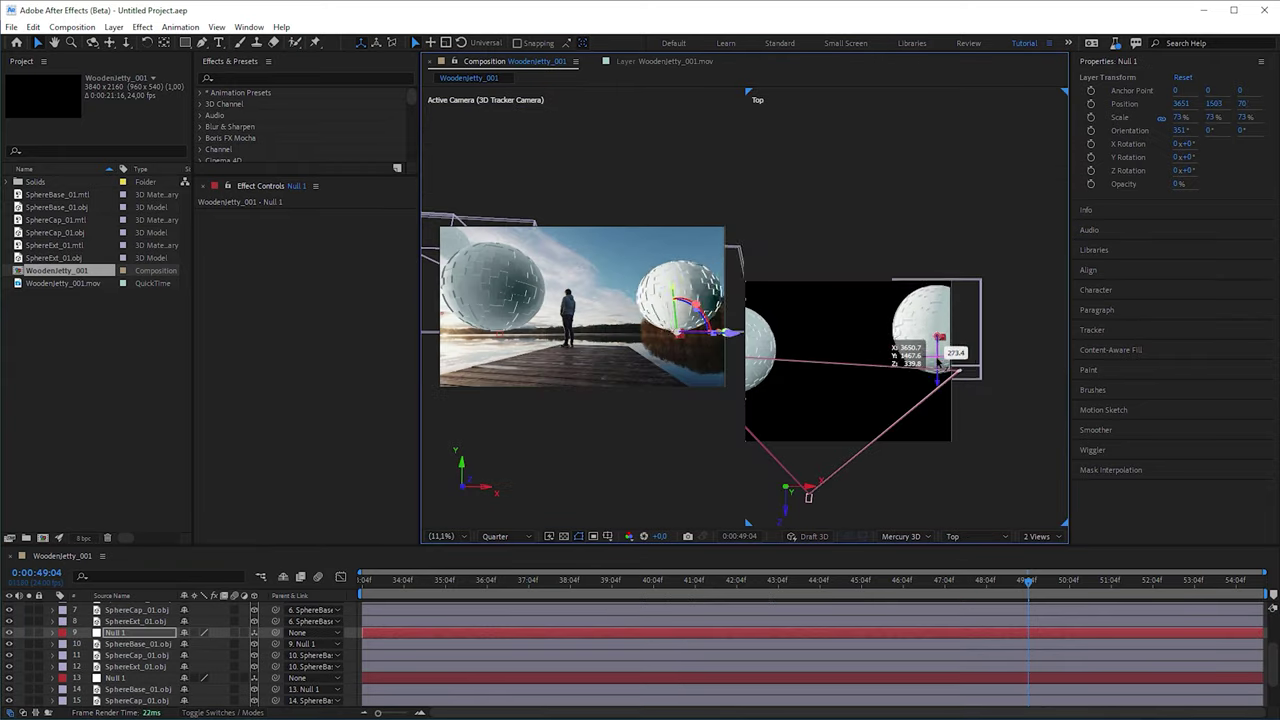
{"action": "left_click_drag", "start_coordinate": [990, 330], "coordinate": [1012, 175]}
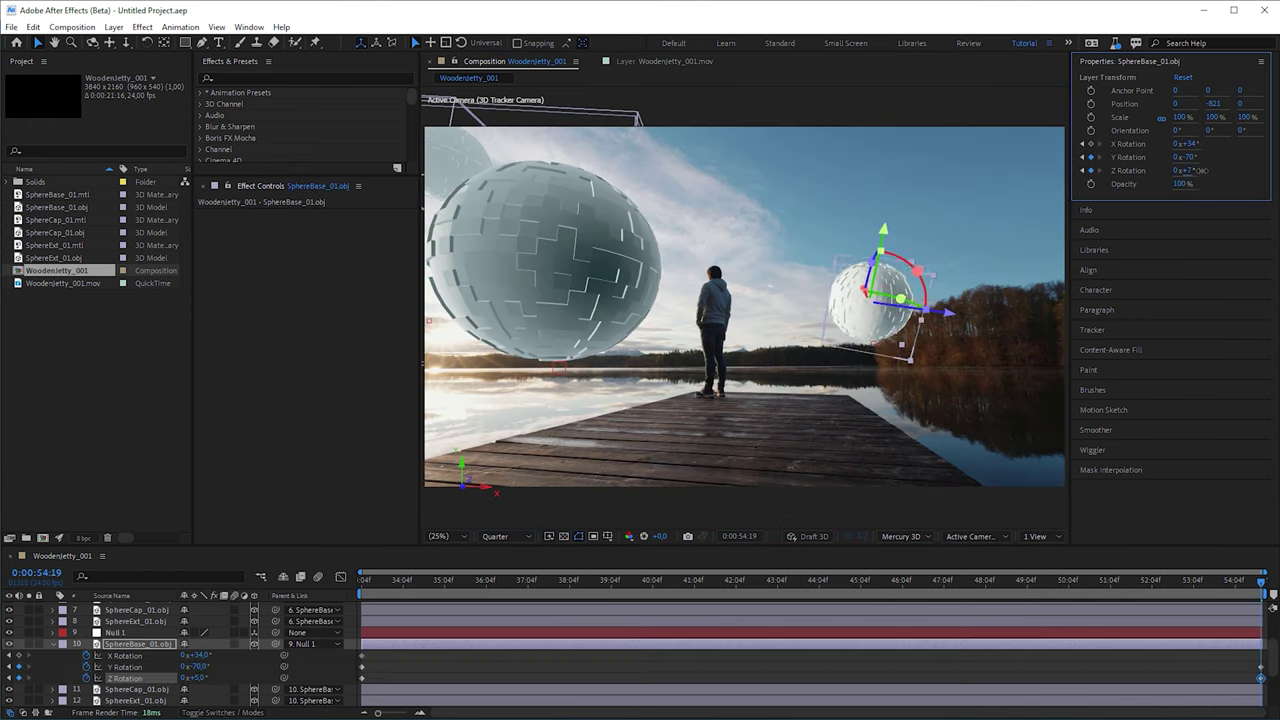
{"action": "left_click_drag", "start_coordinate": [1200, 170], "coordinate": [1204, 170]}
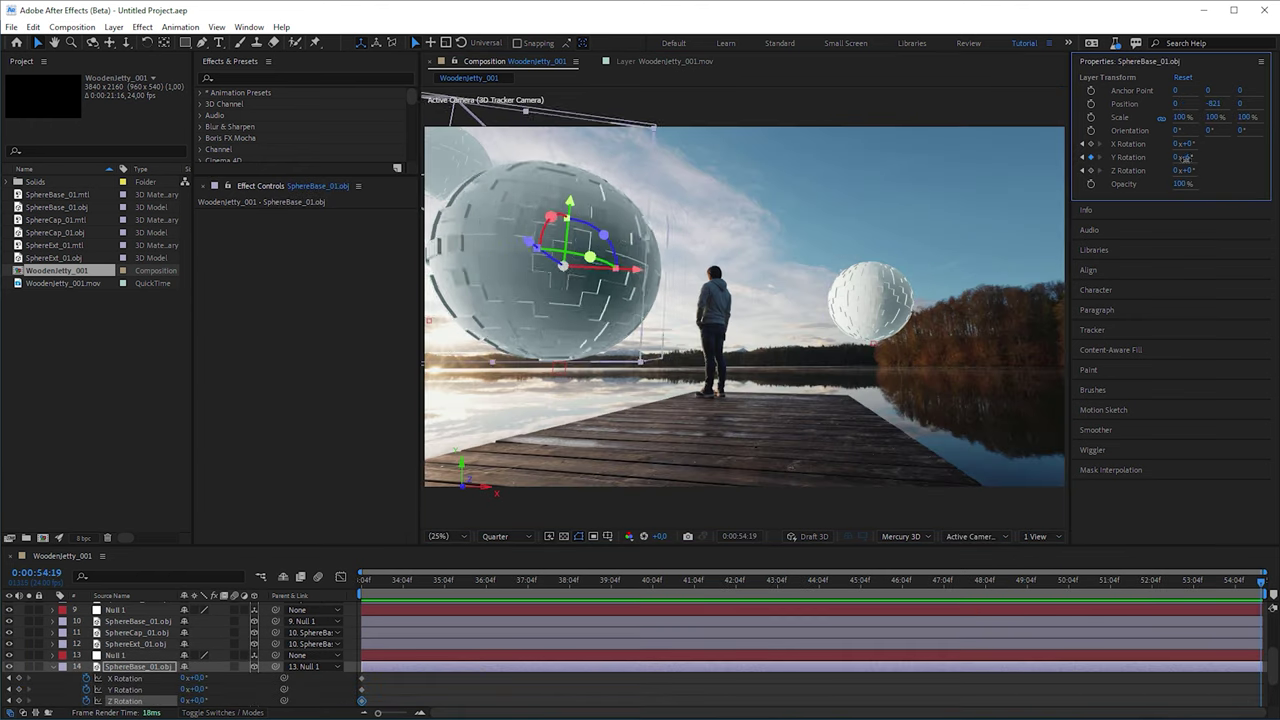
{"action": "left_click_drag", "start_coordinate": [1180, 144], "coordinate": [1175, 144]}
{"action": "left_click_drag", "start_coordinate": [1245, 580], "coordinate": [356, 578]}
Shift the main sphere right and reposition the small sphere in the upper left.
{"action": "left_click", "coordinate": [740, 358]}
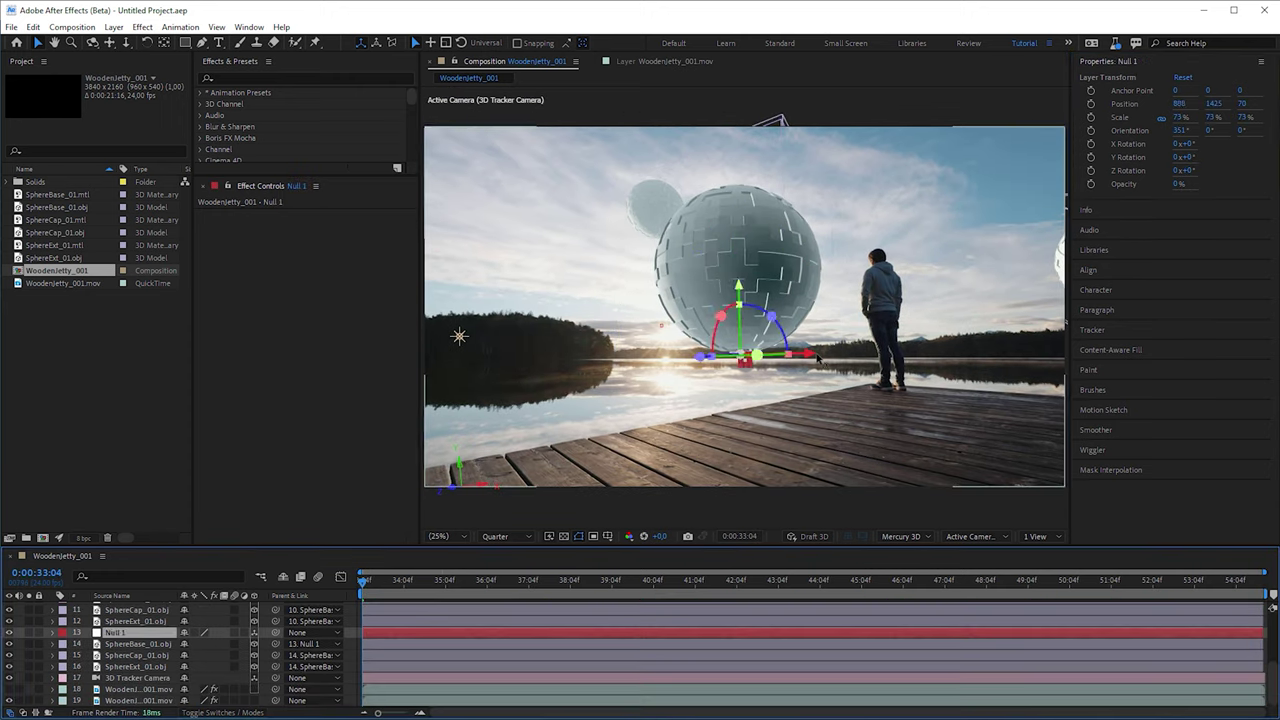
{"action": "left_click_drag", "start_coordinate": [820, 362], "coordinate": [871, 372]}
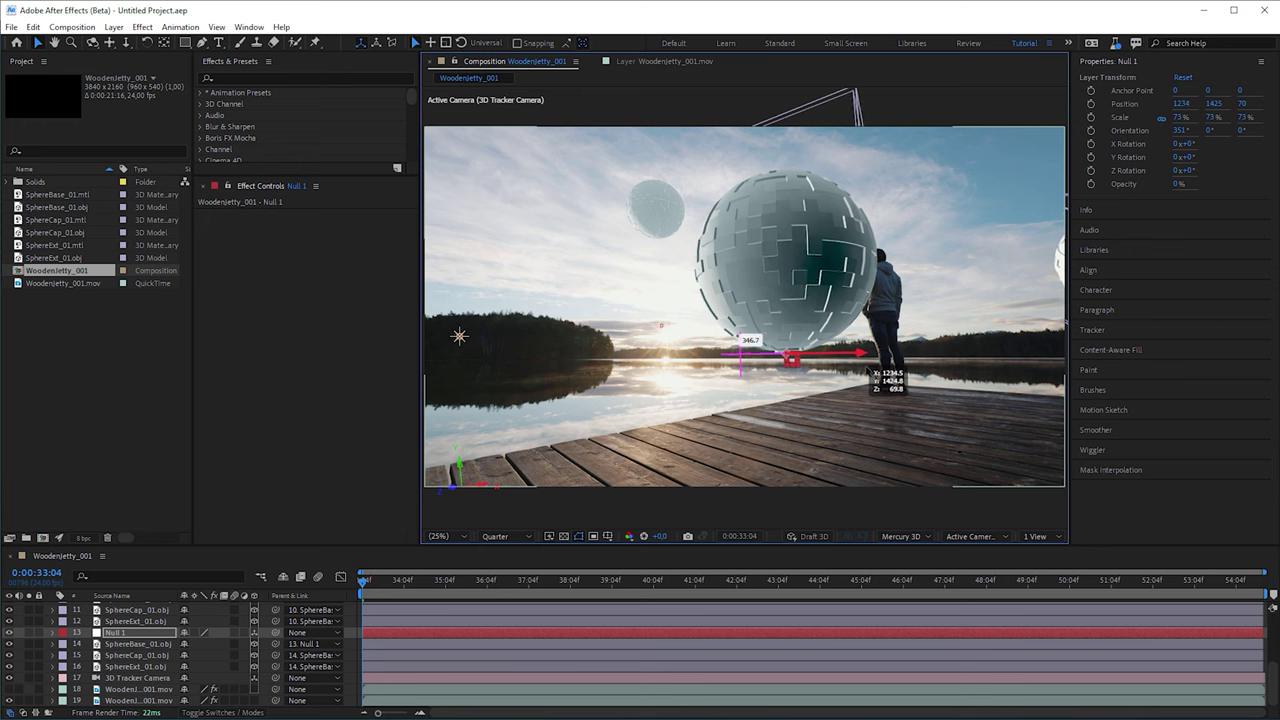
{"action": "scroll", "coordinate": [163, 608], "scroll_direction": "up", "scroll_amount": 5}
{"action": "left_click", "coordinate": [160, 608]}
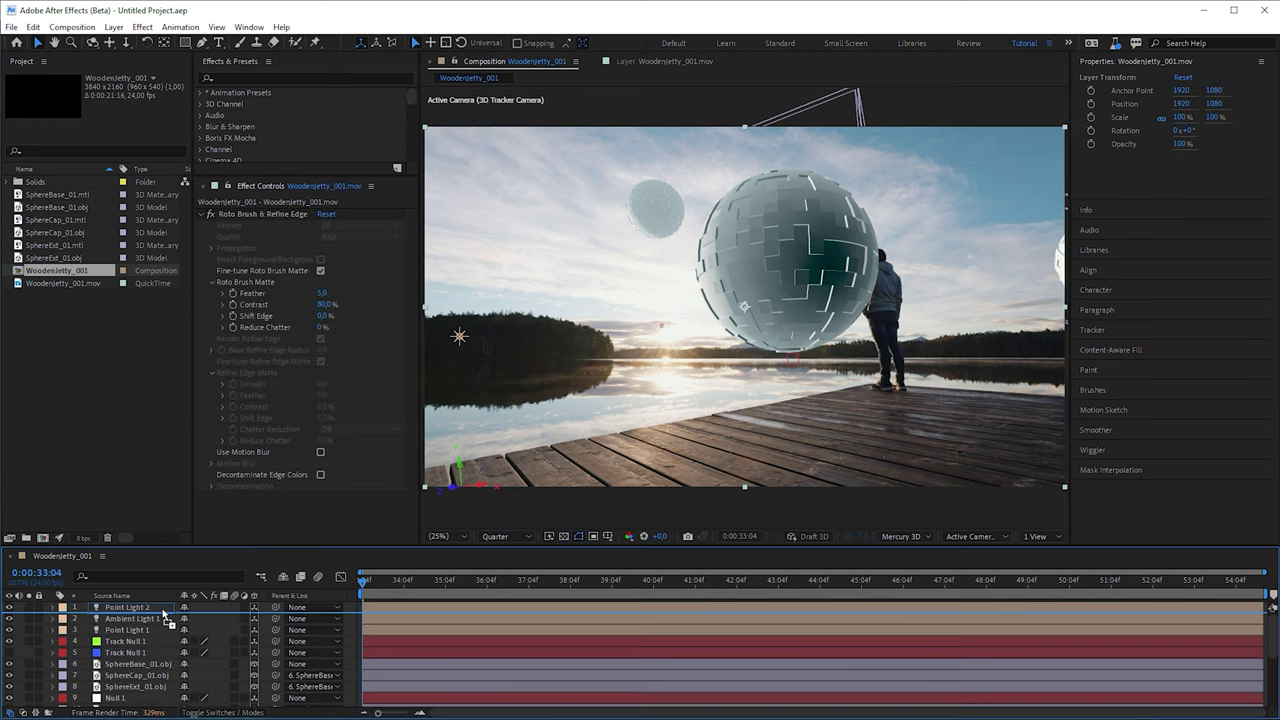
{"action": "scroll", "coordinate": [160, 640], "scroll_direction": "down", "scroll_amount": 5}
{"action": "left_click", "coordinate": [115, 695]}
{"action": "left_click_drag", "start_coordinate": [362, 580], "coordinate": [661, 580]}
{"action": "left_click_drag", "start_coordinate": [698, 186], "coordinate": [707, 190]}
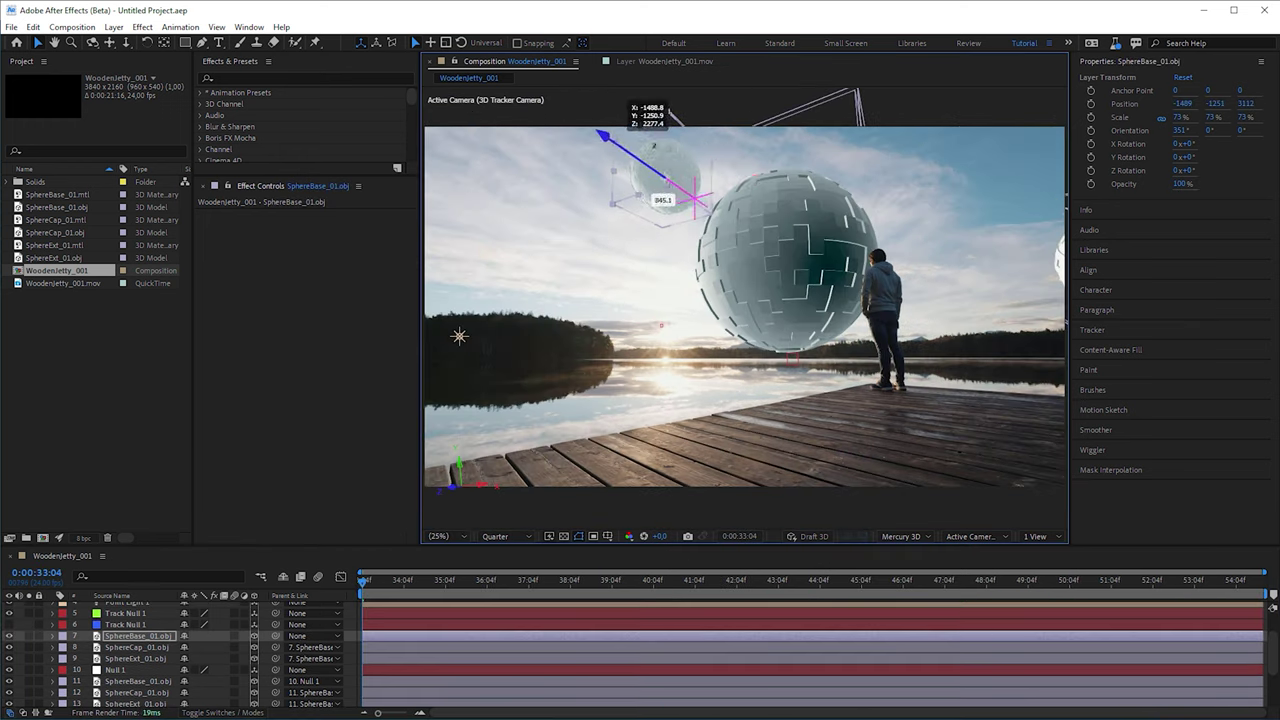
{"action": "left_click_drag", "start_coordinate": [660, 115], "coordinate": [707, 95]}
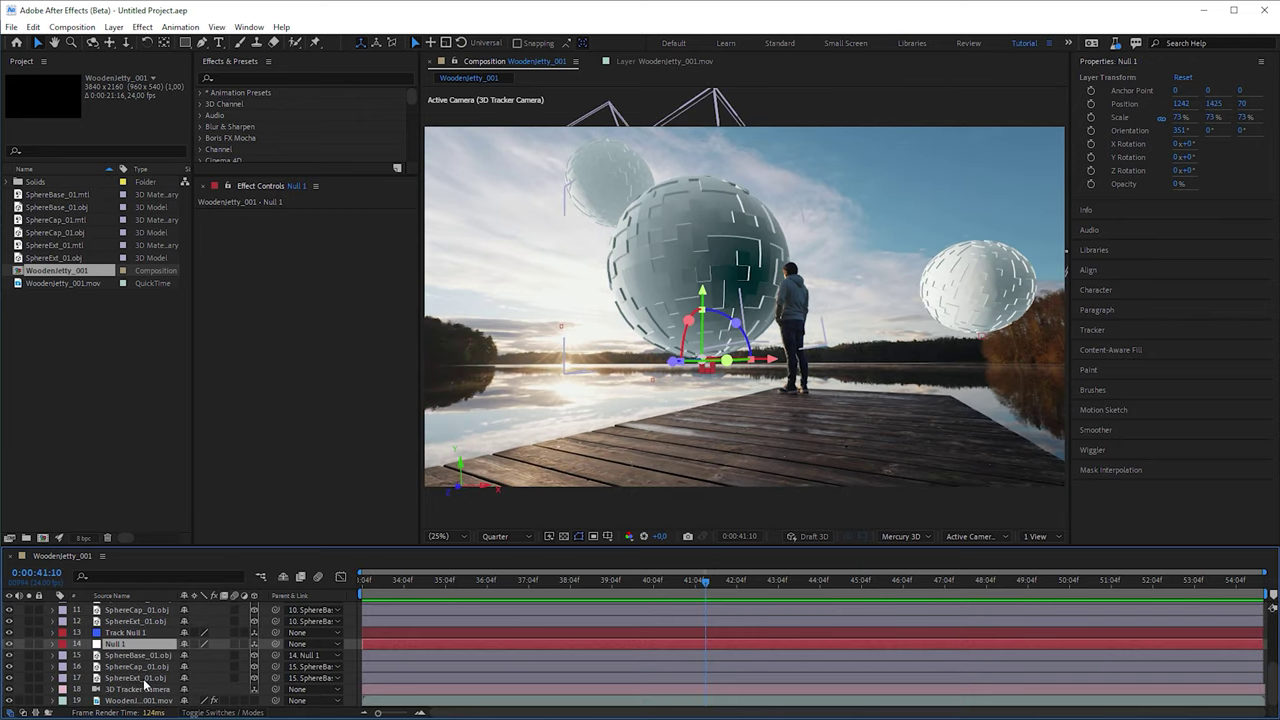
Duplicate Null 1 with its sphere layers, set Scale Y to -73%, and lower it to Y 1607.
{"action": "left_click", "coordinate": [144, 679], "text": "shift"}
{"action": "key", "text": "ctrl+d"}
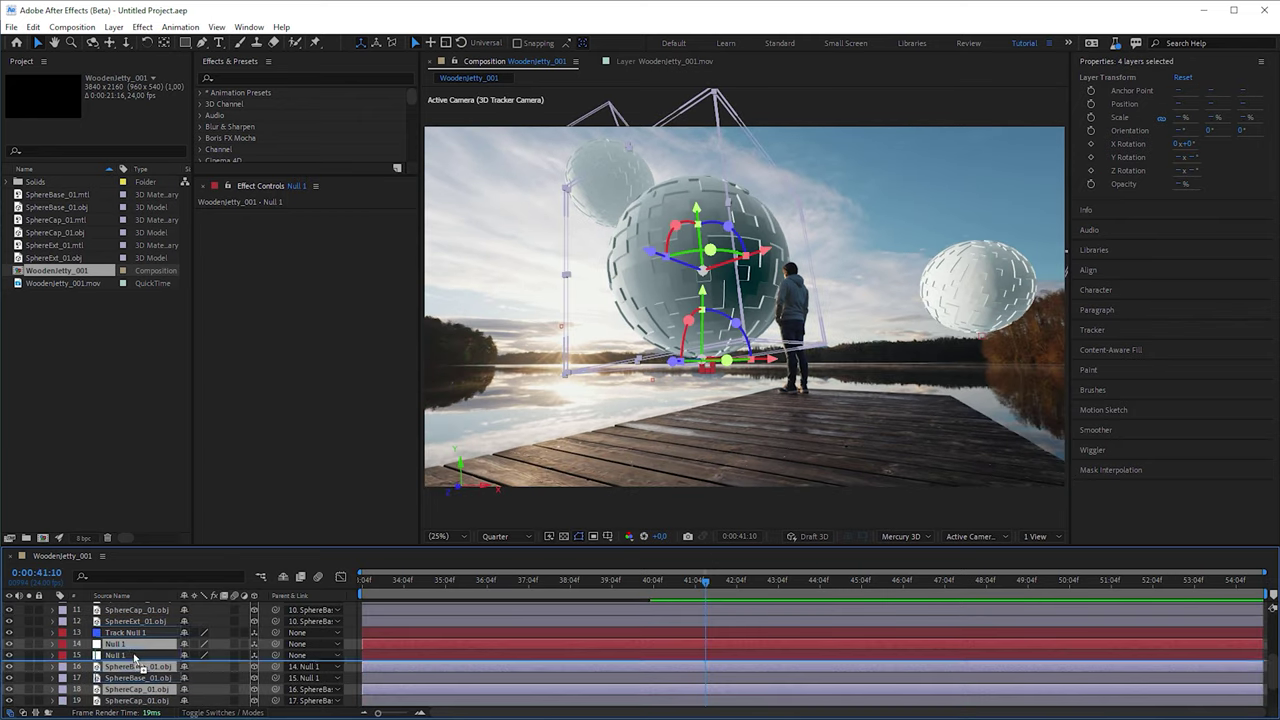
{"action": "left_click", "coordinate": [118, 644]}
{"action": "key", "text": "s"}
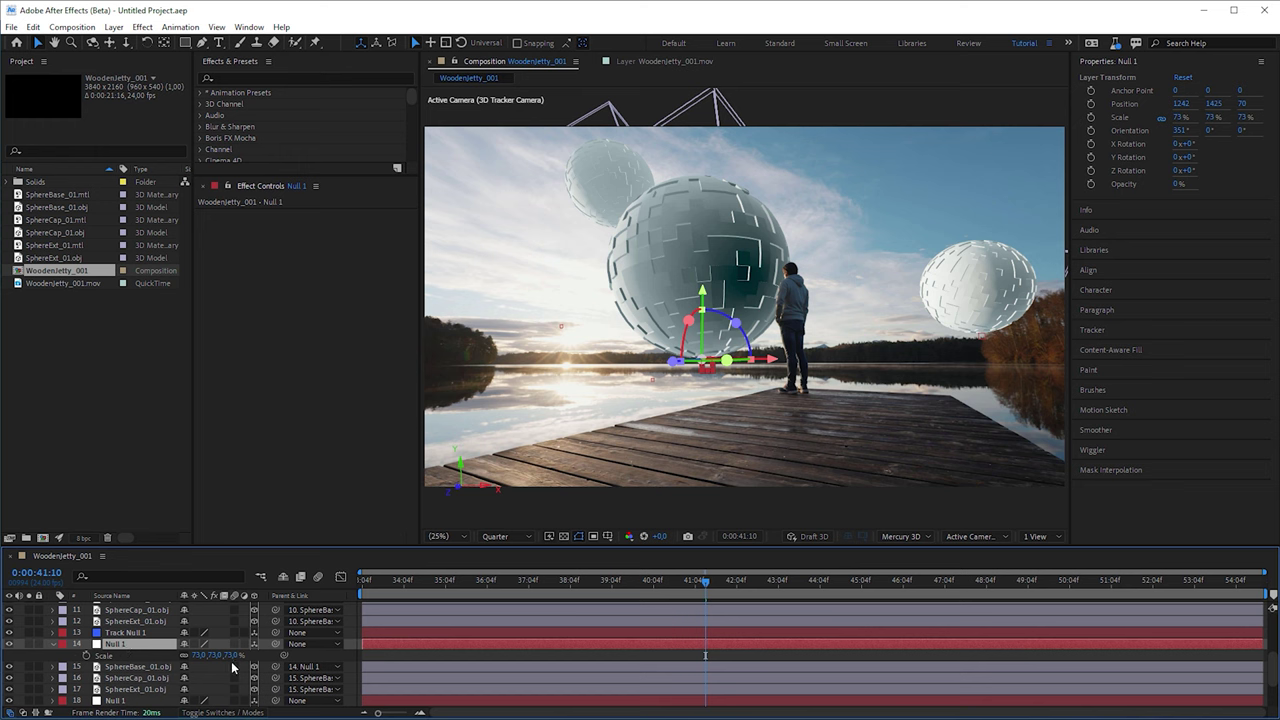
{"action": "type", "text": "-73"}
{"action": "key", "text": "Return"}
{"action": "key", "text": "p"}
{"action": "left_click_drag", "start_coordinate": [214, 655], "coordinate": [320, 655]}
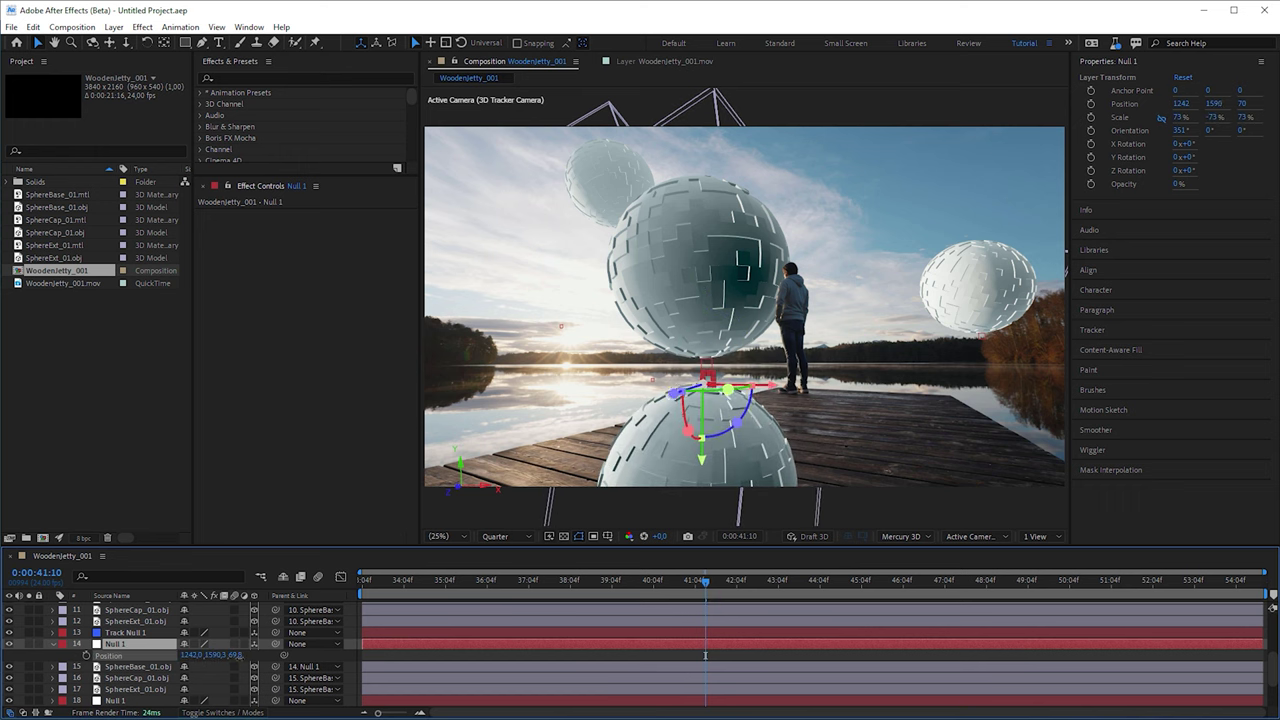
{"action": "left_click_drag", "start_coordinate": [705, 655], "coordinate": [705, 655]}
Preview the animation with the reflection, then return to an earlier frame.
{"action": "key", "text": "space"}
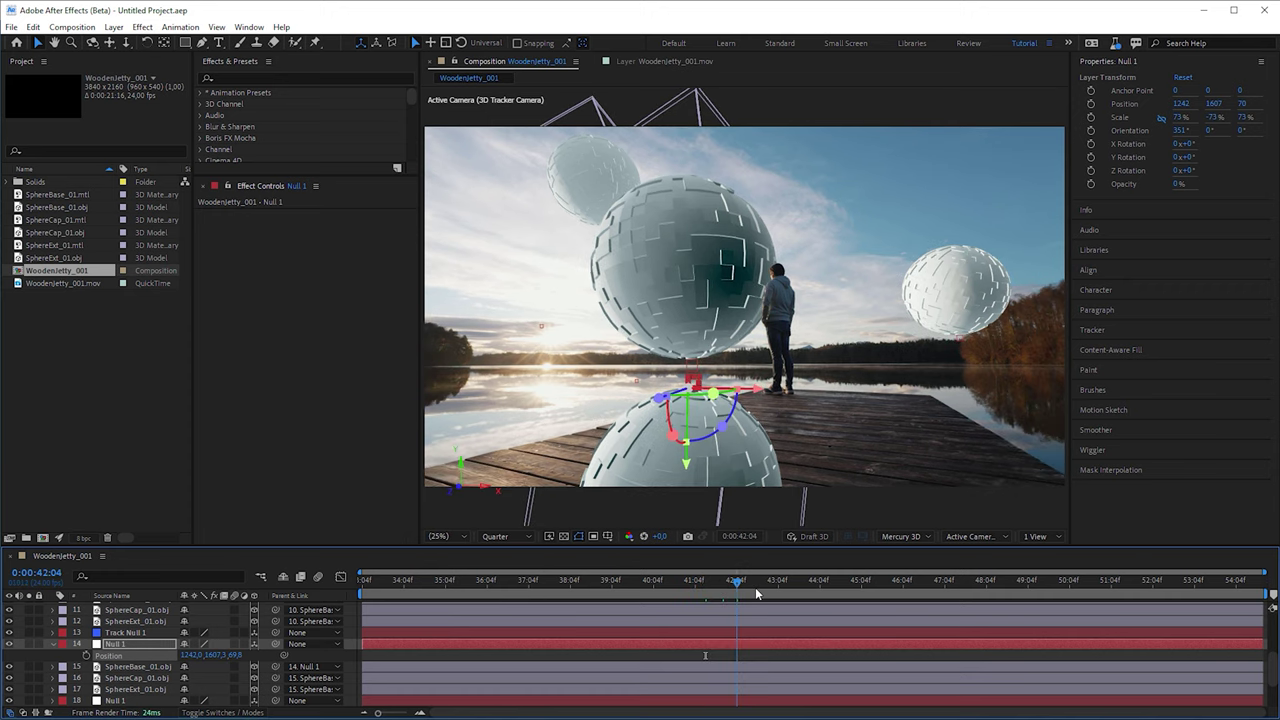
{"action": "left_click", "coordinate": [52, 643]}
{"action": "left_click_drag", "start_coordinate": [787, 580], "coordinate": [685, 582]}
Apply Curves to SphereBase_01 and duplicate the 3D Tracker Camera and Track Null 1.
{"action": "left_click", "coordinate": [305, 78]}
{"action": "type", "text": "curve"}
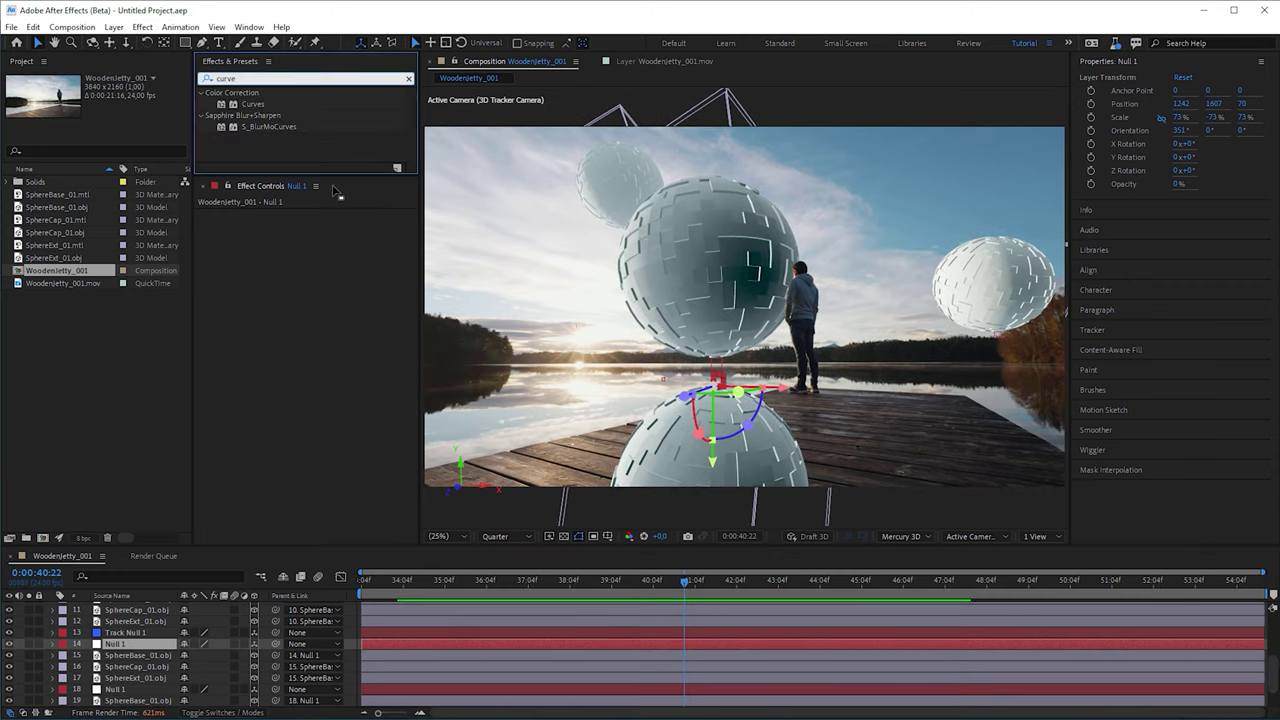
{"action": "left_click_drag", "start_coordinate": [257, 102], "coordinate": [169, 656]}
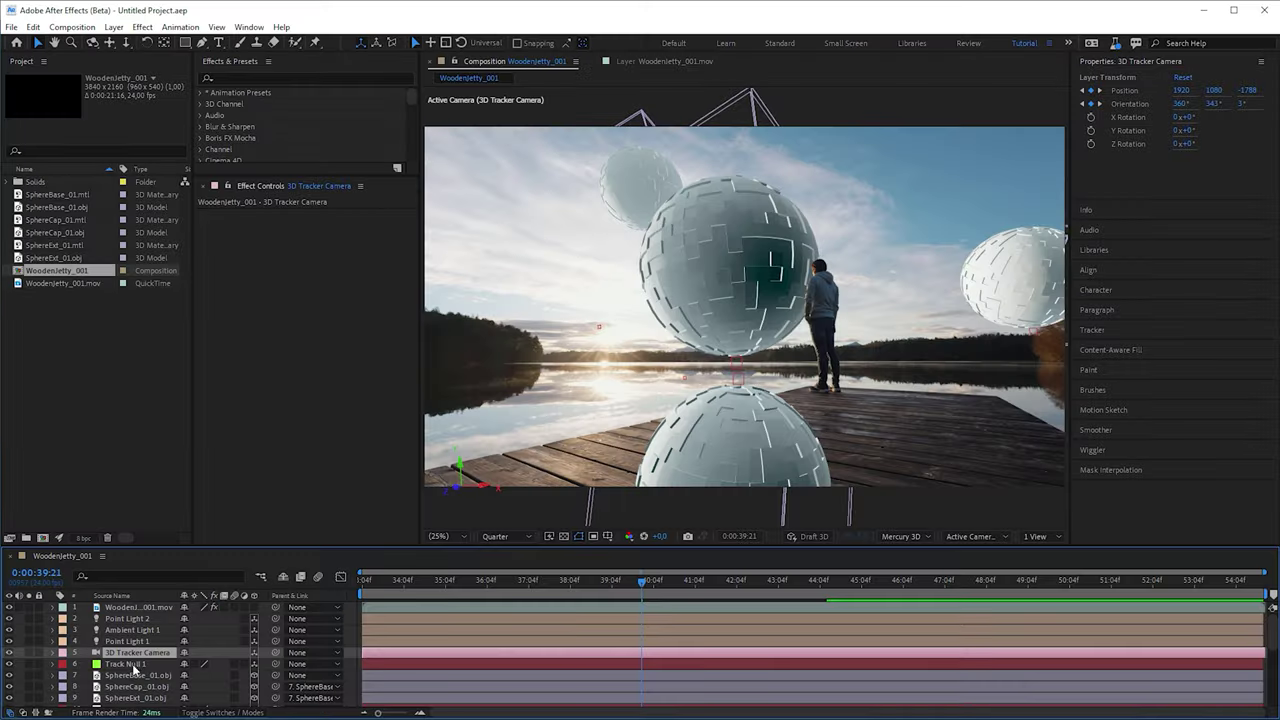
{"action": "left_click", "coordinate": [141, 666], "text": "ctrl"}
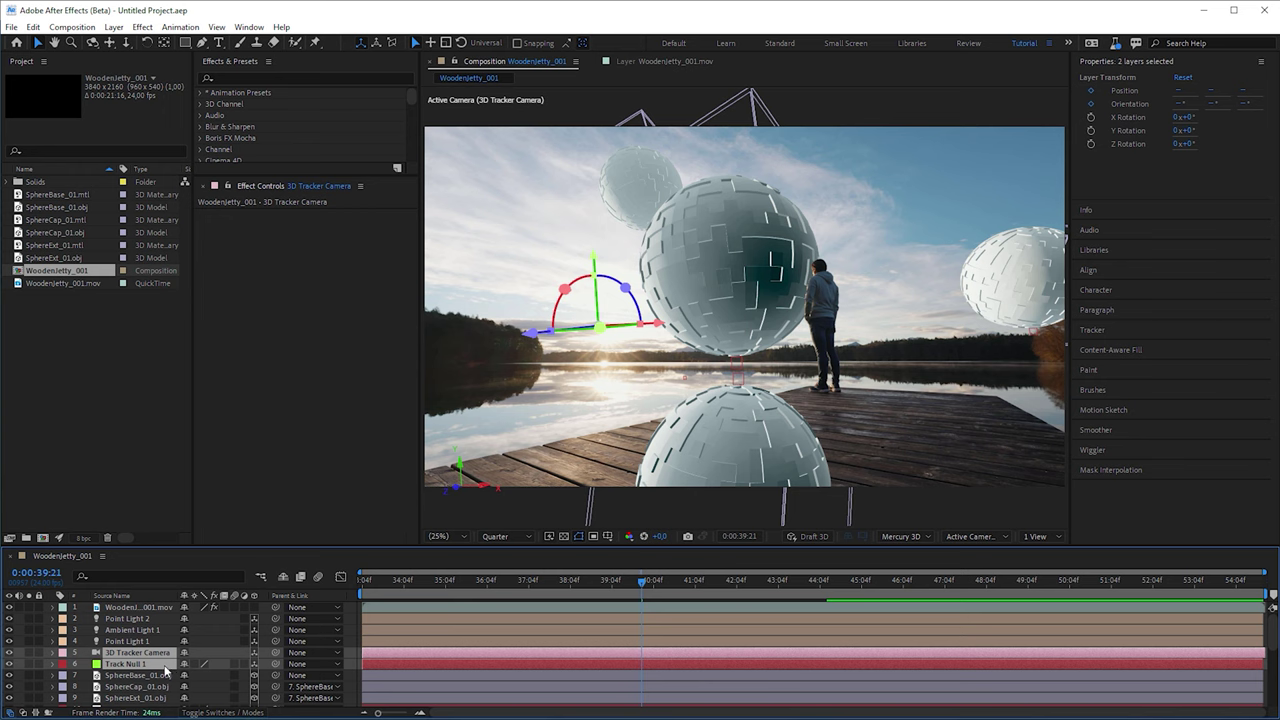
{"action": "key", "text": "ctrl+d"}
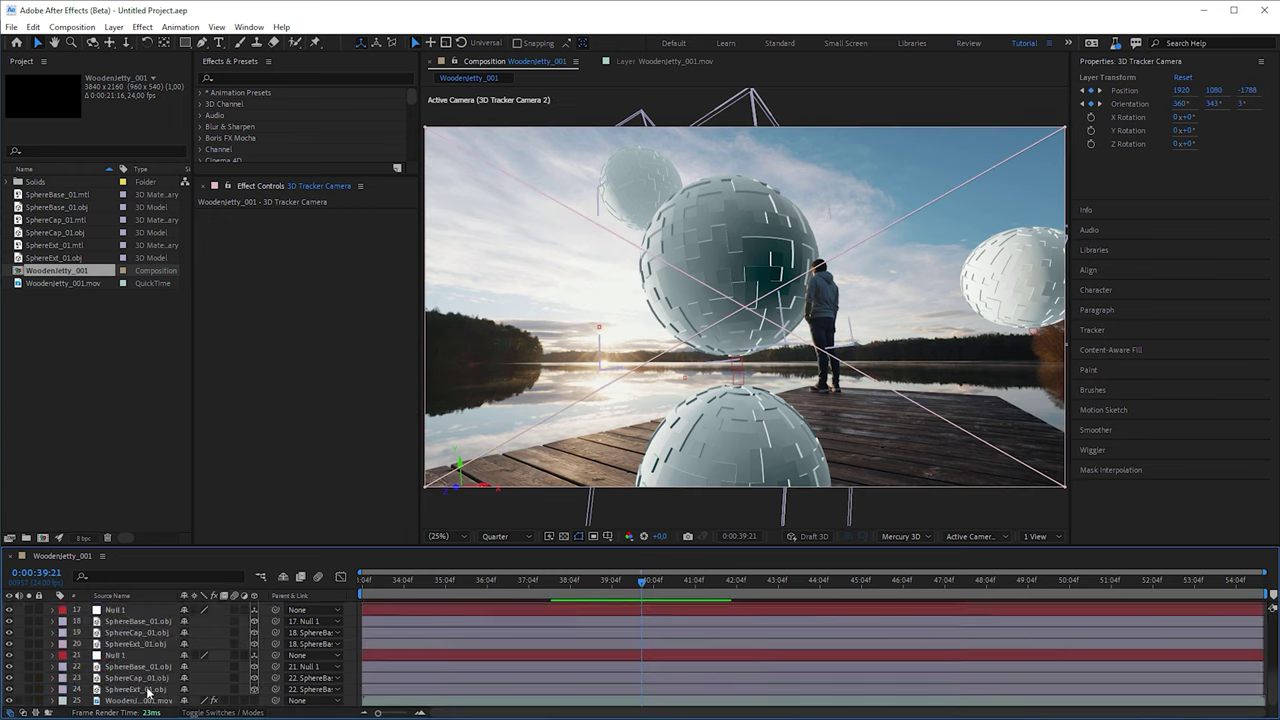
Pre-compose the 3D sphere, null and light layers into a _3D precomp.
{"action": "scroll", "coordinate": [155, 640], "scroll_direction": "down", "scroll_amount": 5}
{"action": "left_click", "coordinate": [150, 689], "text": "shift"}
{"action": "right_click", "coordinate": [152, 690]}
{"action": "left_click", "coordinate": [201, 598]}
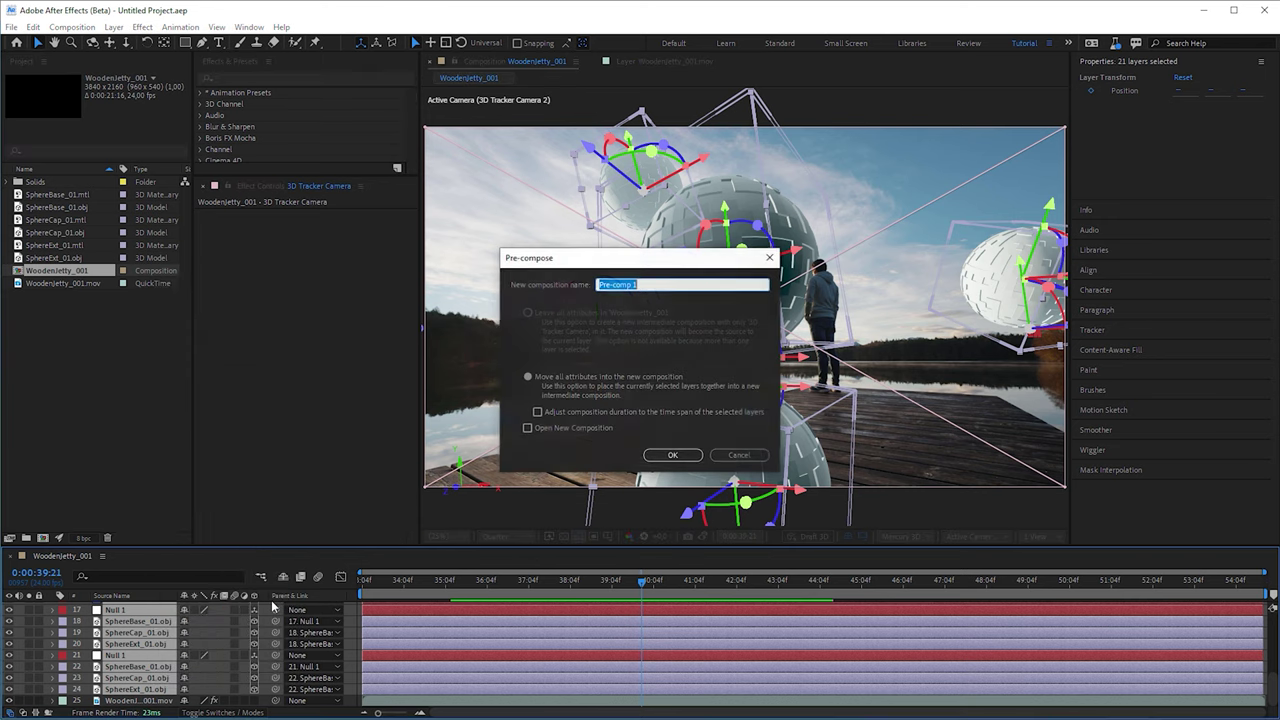
{"action": "key", "text": "Return"}
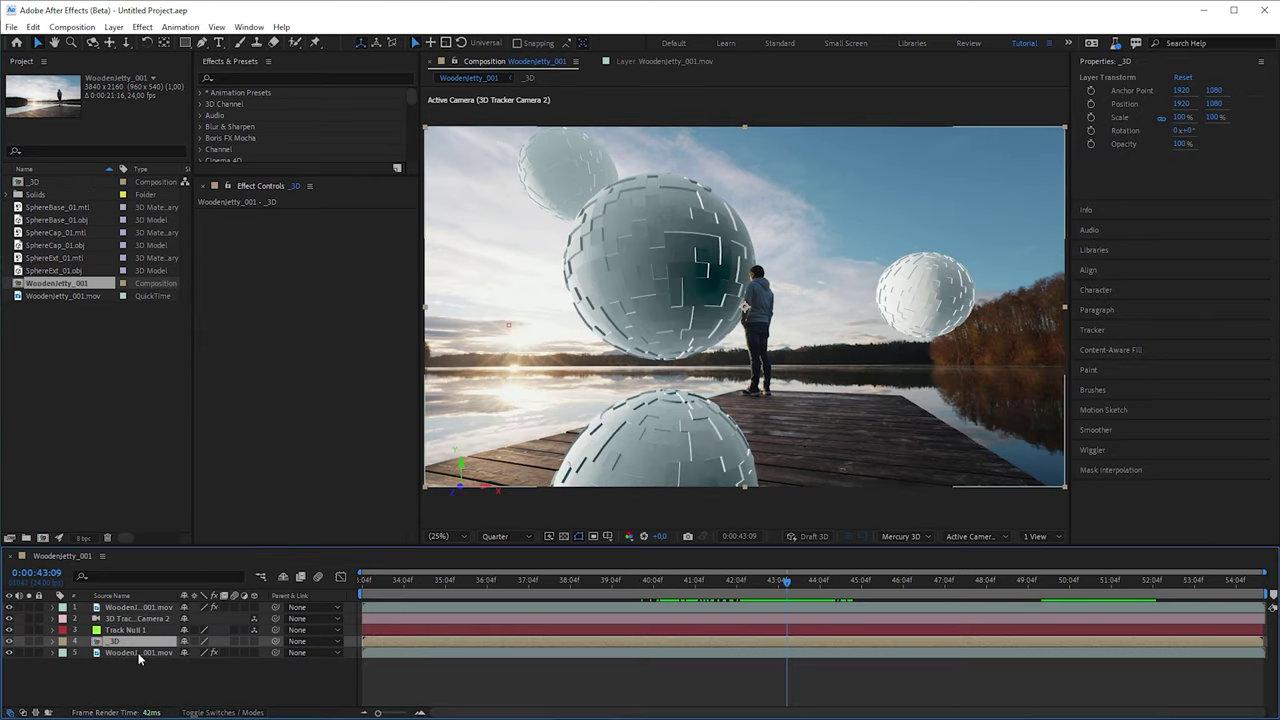
Duplicate the WoodenJetty_001.mov footage layer and apply Mocha AE to the copy.
{"action": "left_click", "coordinate": [143, 653]}
{"action": "key", "text": "ctrl+d"}
{"action": "type", "text": "mocha"}
{"action": "left_click_drag", "start_coordinate": [245, 104], "coordinate": [330, 313]}
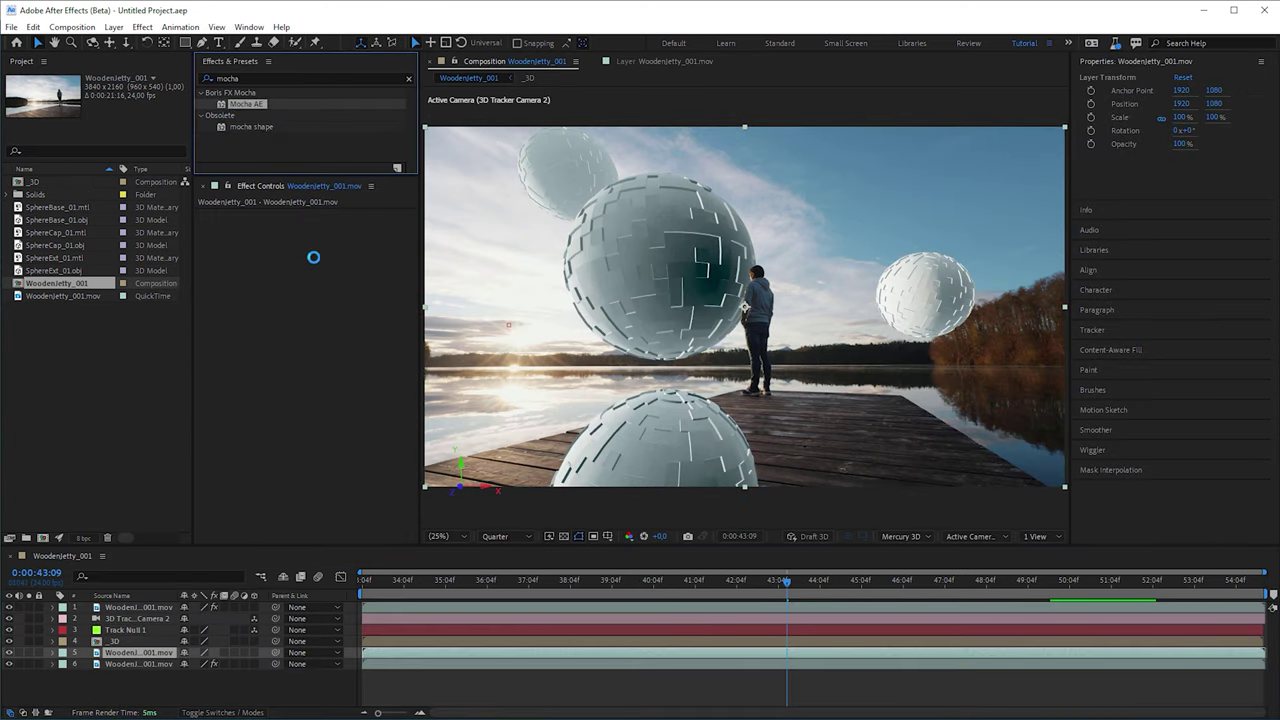
Track the footage in Mocha AE and bring its mask onto the footage layer.
{"action": "left_click", "coordinate": [304, 280]}
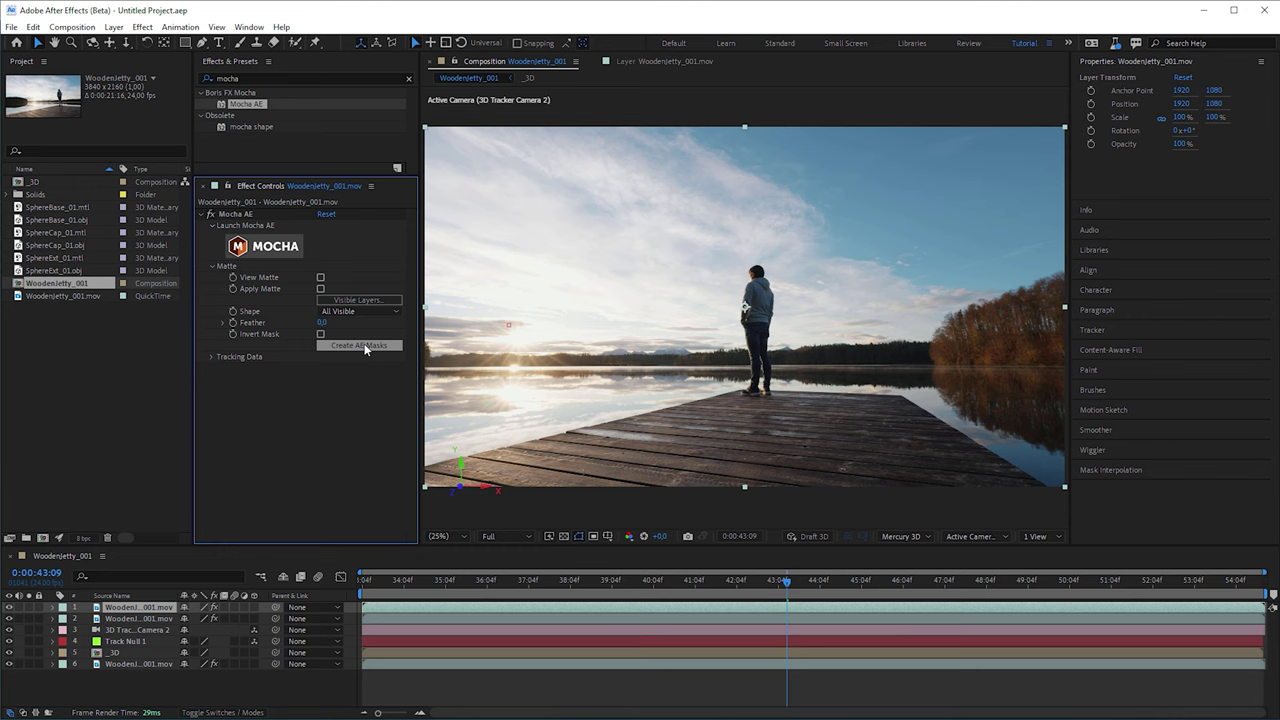
{"action": "left_click", "coordinate": [359, 345]}
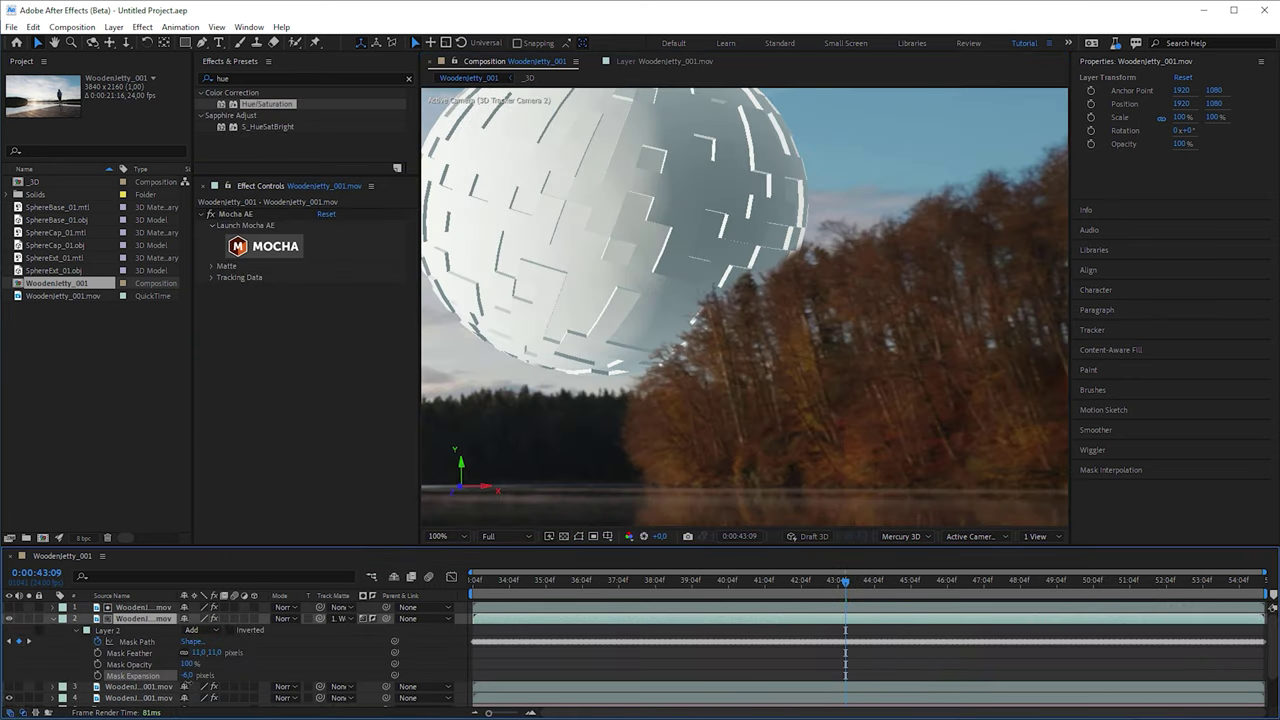
{"action": "left_click_drag", "start_coordinate": [185, 42], "coordinate": [241, 44]}
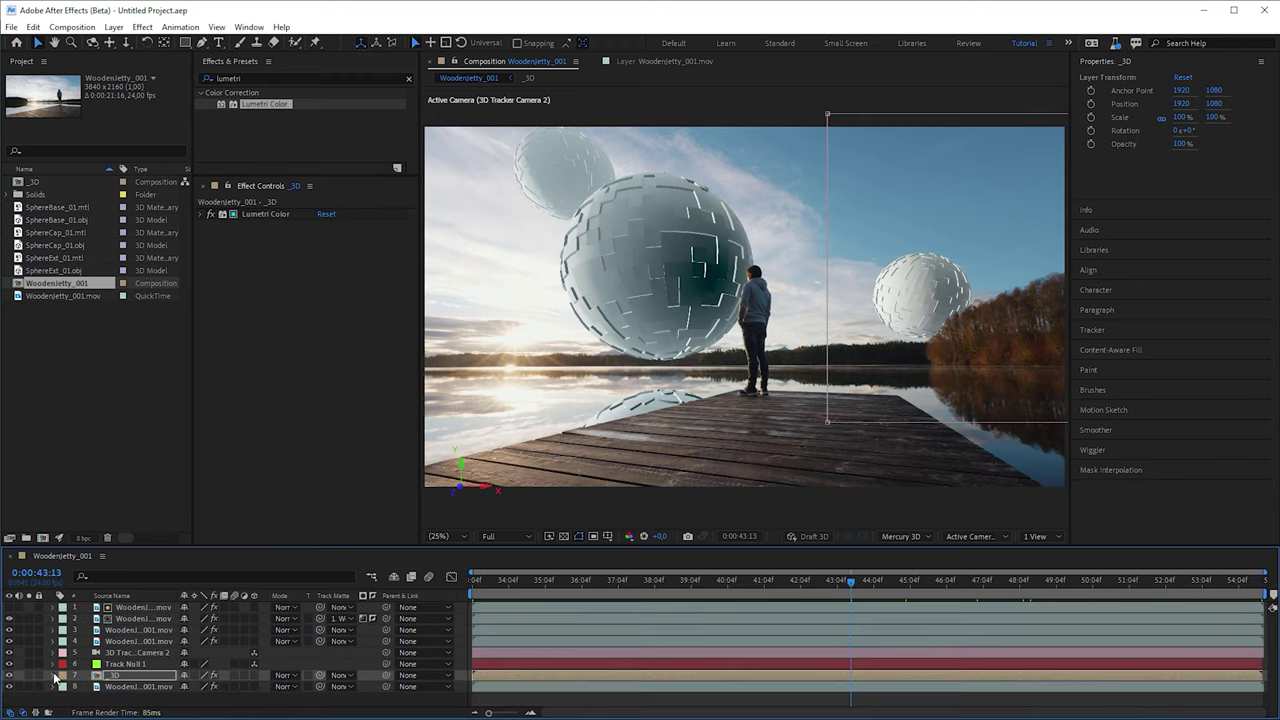
Apply Crate's Light Wrap to the _3D layer with Wrap Width 228.
{"action": "type", "text": "ligh"}
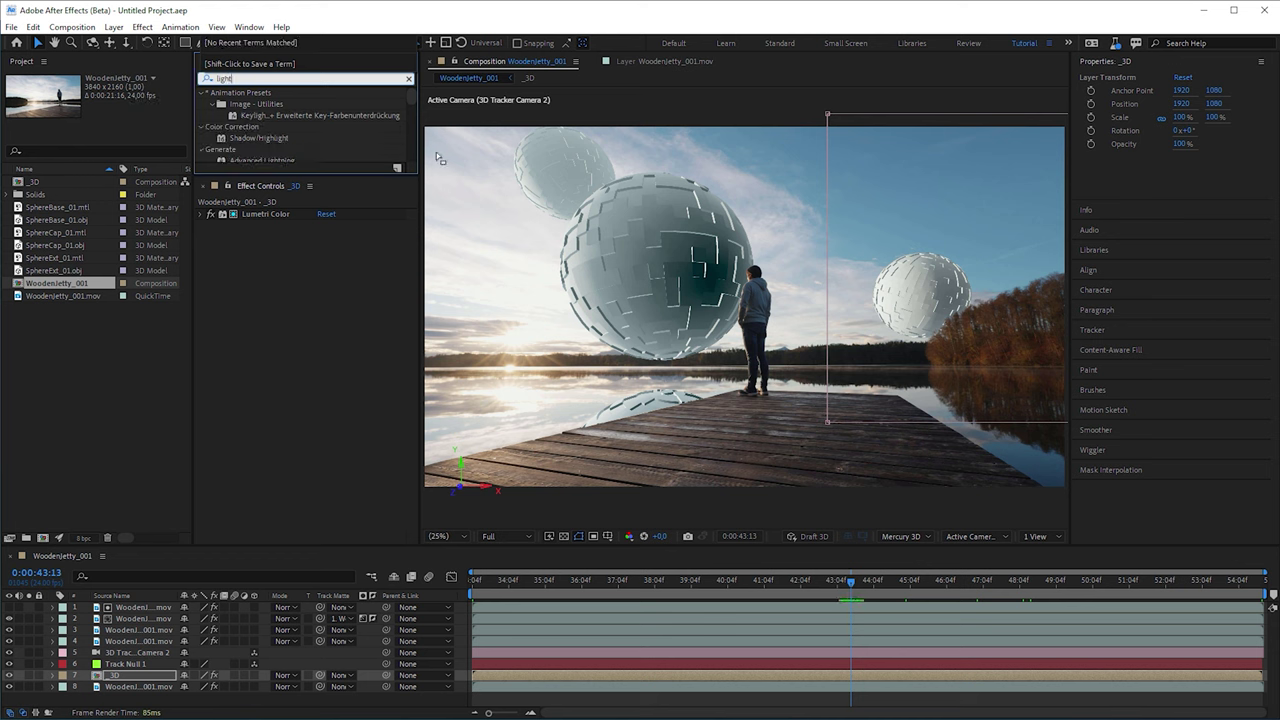
{"action": "type", "text": "t"}
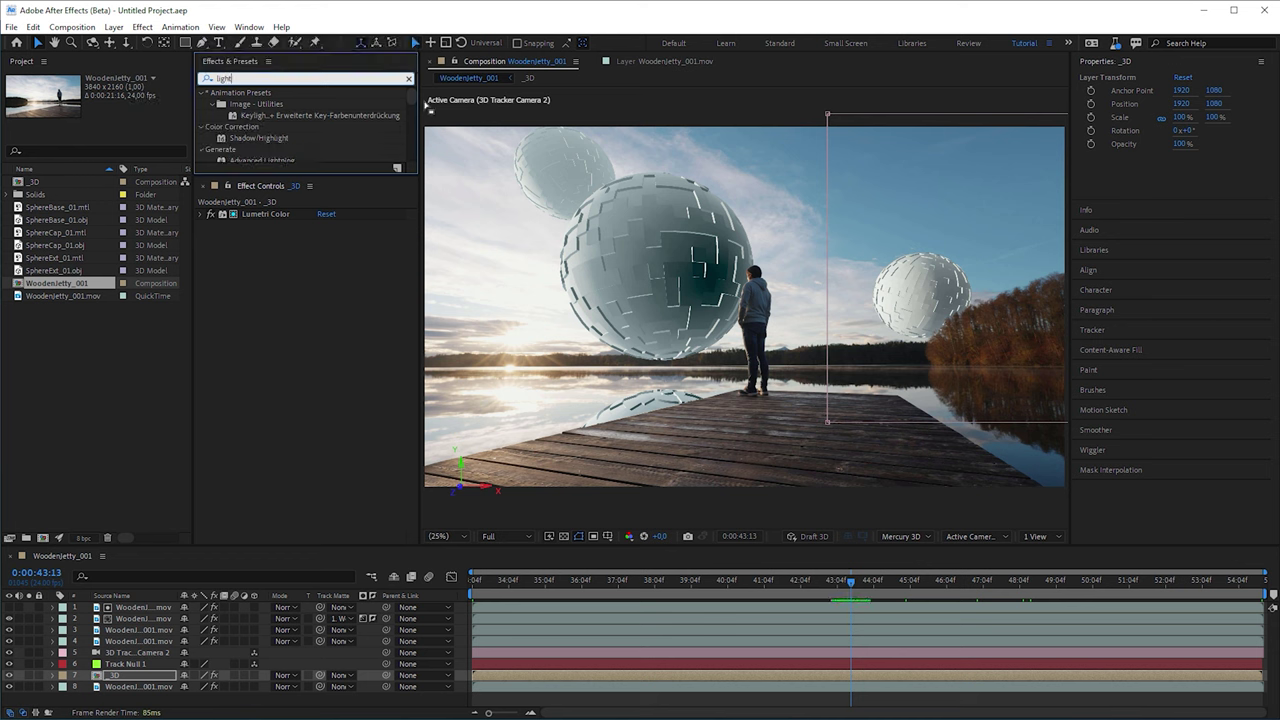
{"action": "key", "text": "BackSpace"}
{"action": "type", "text": "t w"}
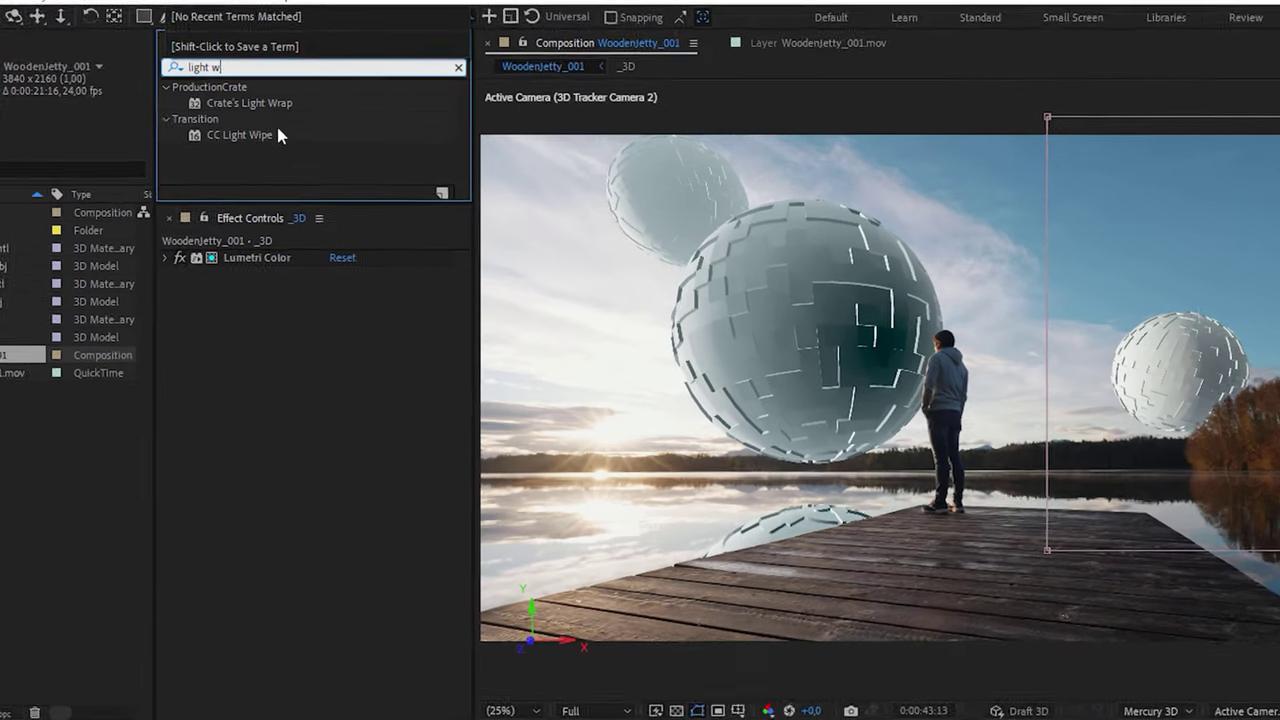
{"action": "left_click", "coordinate": [283, 103]}
{"action": "left_click_drag", "start_coordinate": [277, 103], "coordinate": [323, 336]}
{"action": "left_click_drag", "start_coordinate": [397, 349], "coordinate": [437, 352]}
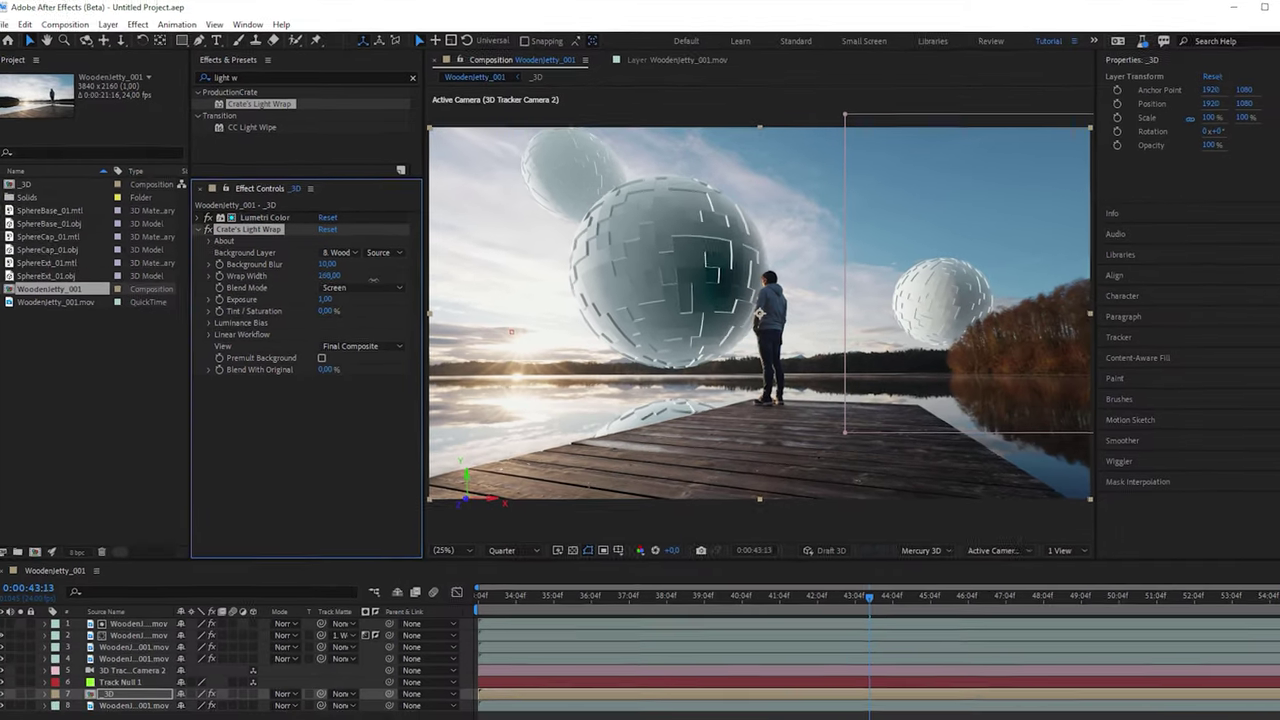
{"action": "left_click_drag", "start_coordinate": [372, 280], "coordinate": [419, 277]}
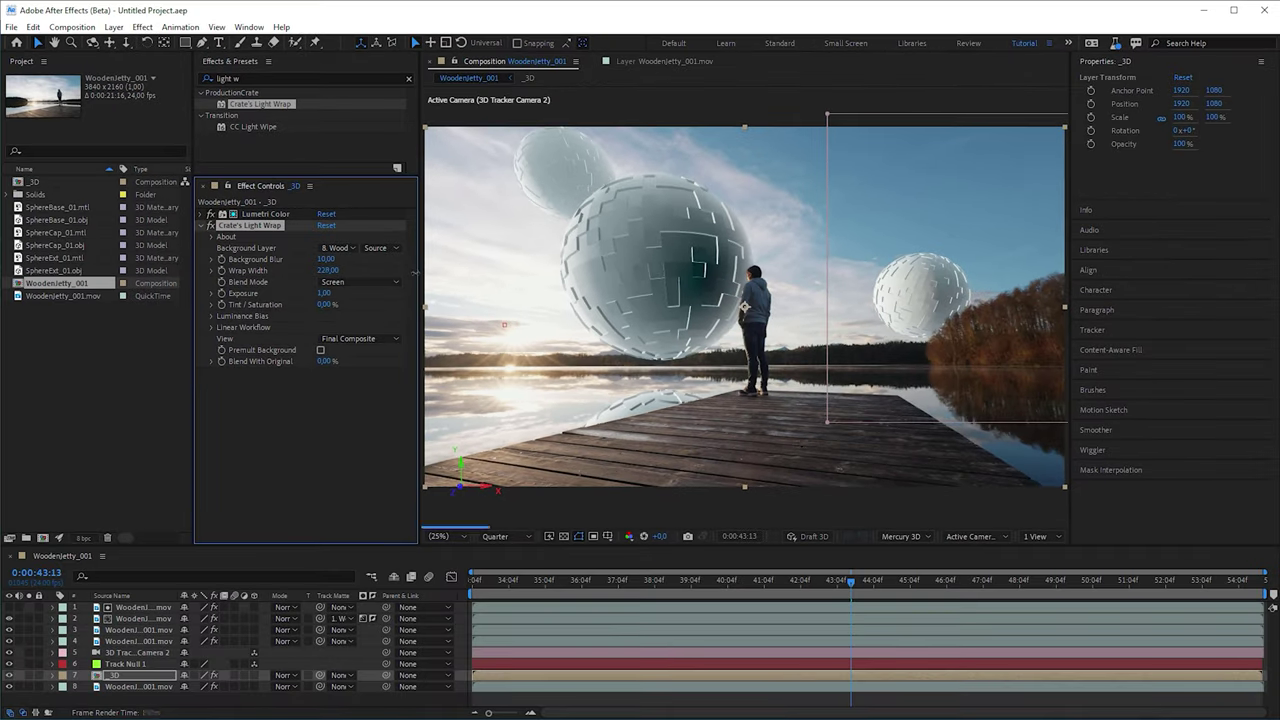
Duplicate the _3D layer and set the copy's blending mode to Multiply.
{"action": "left_click", "coordinate": [812, 582]}
{"action": "key", "text": "ctrl+d"}
{"action": "left_click", "coordinate": [287, 686]}
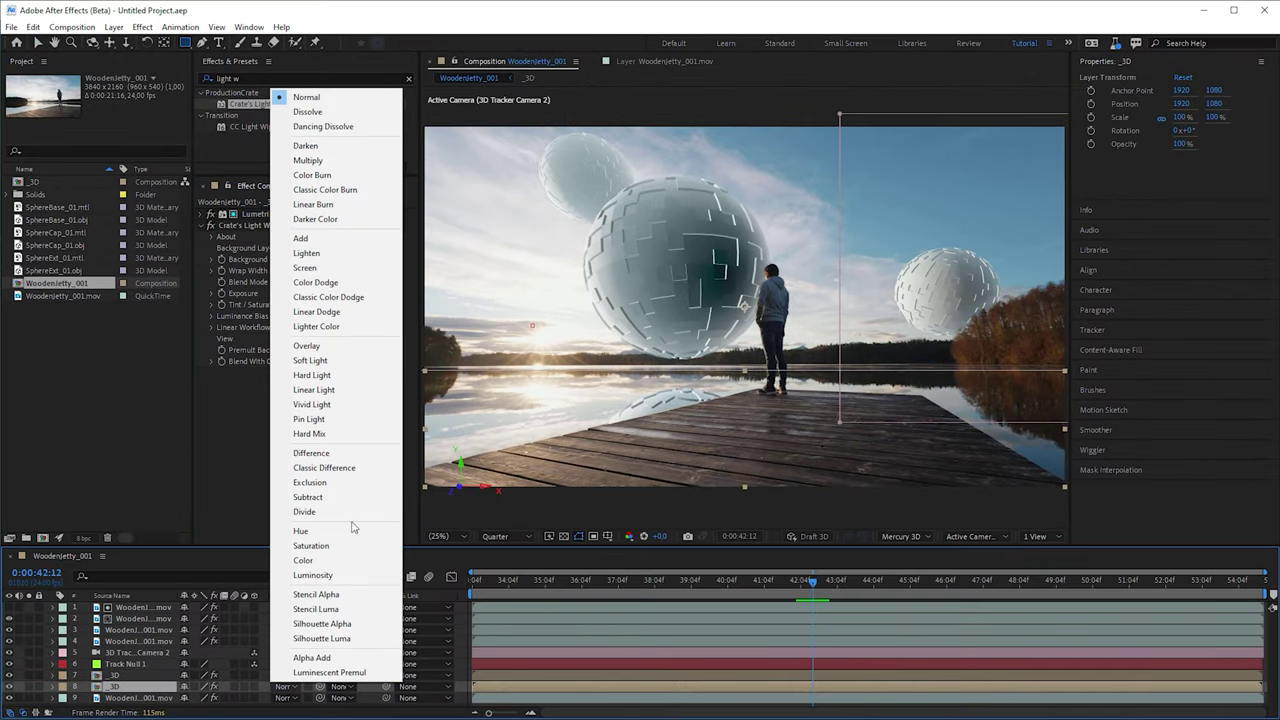
{"action": "left_click", "coordinate": [324, 162]}
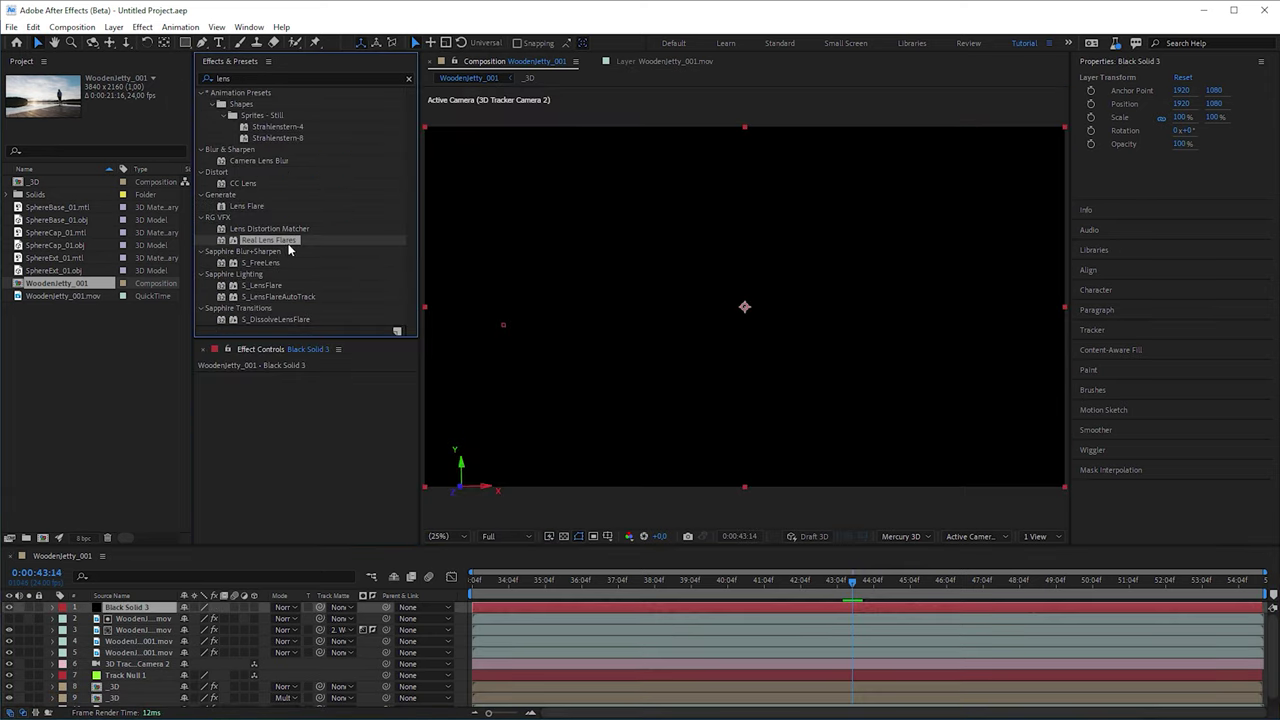
Replace Real Lens Flares with a 105mm Prime Lens Flare centred at 1280,1168 on the black solid.
{"action": "left_click_drag", "start_coordinate": [268, 240], "coordinate": [140, 607]}
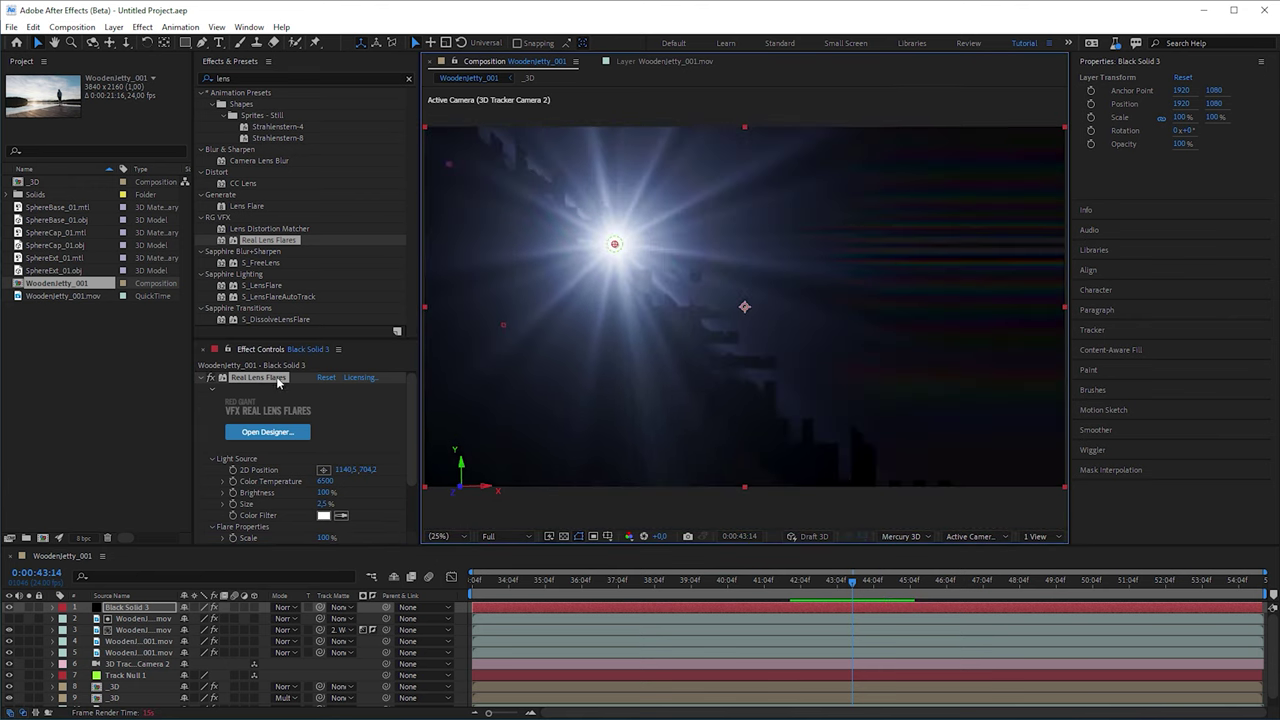
{"action": "left_click", "coordinate": [273, 376]}
{"action": "key", "text": "Delete"}
{"action": "left_click_drag", "start_coordinate": [247, 206], "coordinate": [143, 617]}
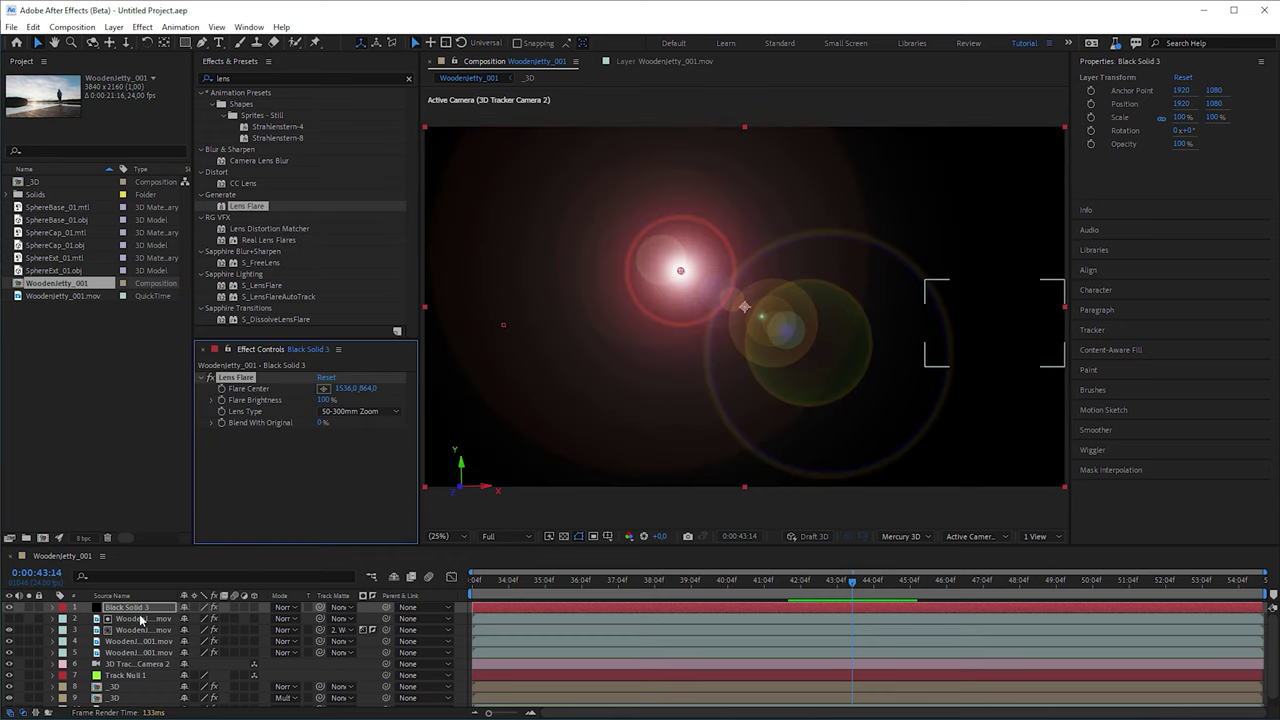
{"action": "left_click_drag", "start_coordinate": [680, 270], "coordinate": [639, 320]}
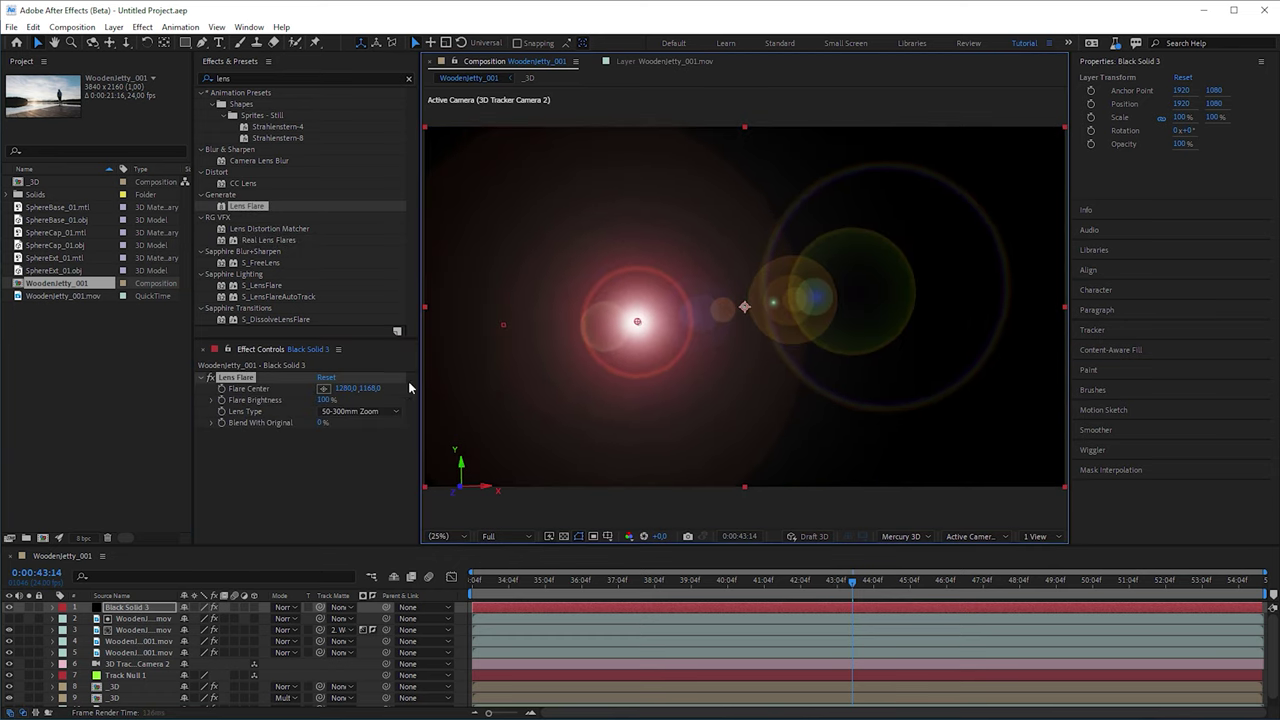
{"action": "left_click", "coordinate": [360, 411]}
{"action": "left_click", "coordinate": [383, 441]}
{"action": "left_click", "coordinate": [360, 411]}
{"action": "left_click", "coordinate": [366, 455]}
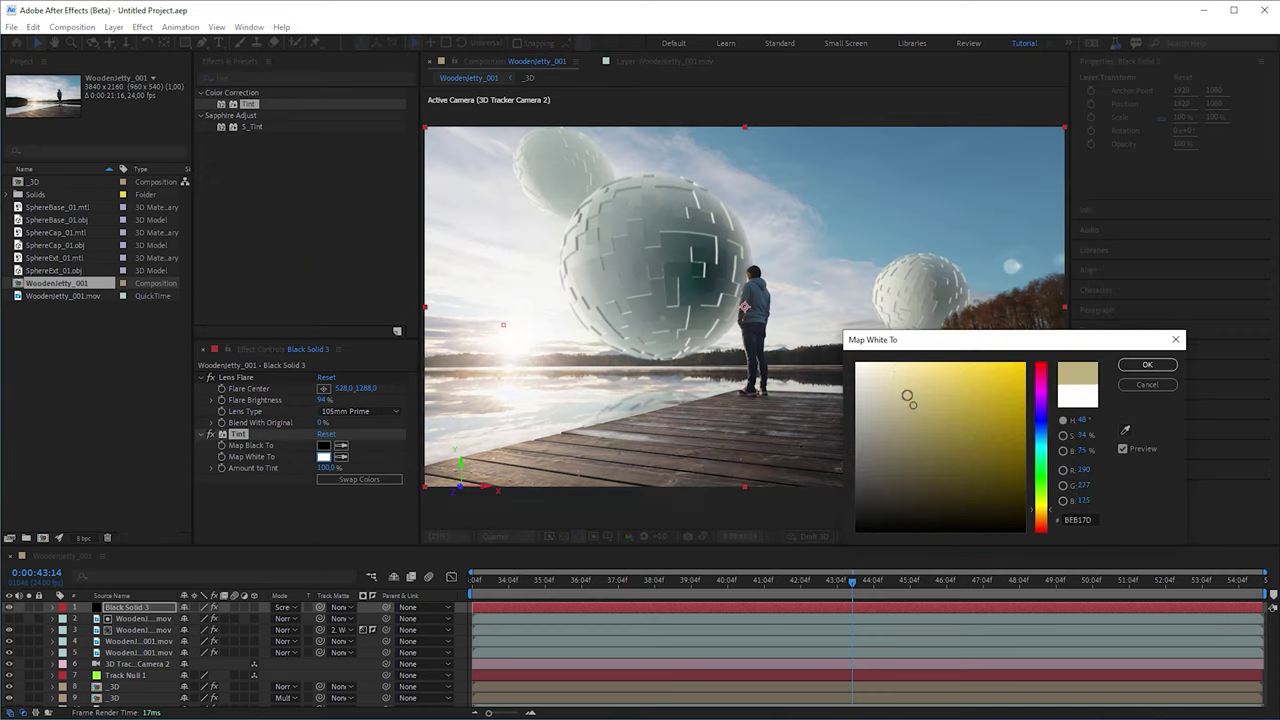
{"action": "key", "text": "Return"}
Tie Flare Center to Track Null 1 with a 'sun' toComp expression, checking another frame.
{"action": "left_click", "coordinate": [221, 388], "text": "alt"}
{"action": "left_click_drag", "start_coordinate": [185, 622], "coordinate": [138, 690]}
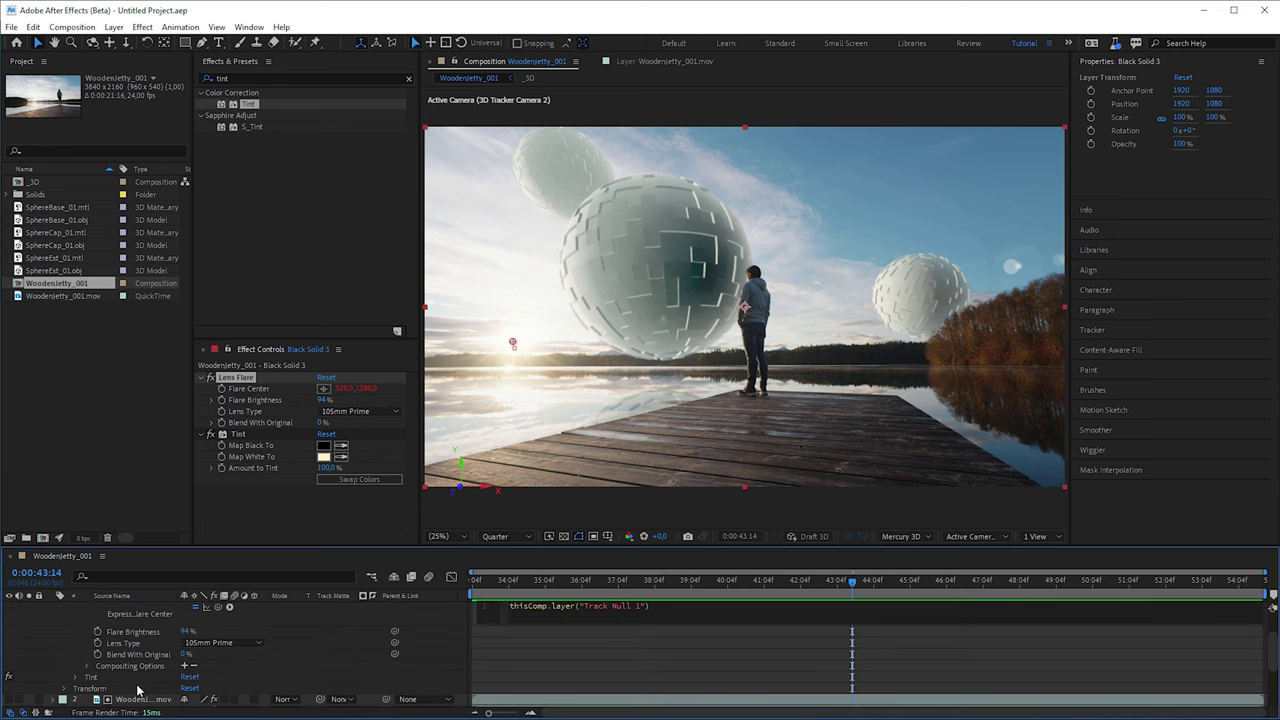
{"action": "key", "text": "Home"}
{"action": "type", "text": "sun="}
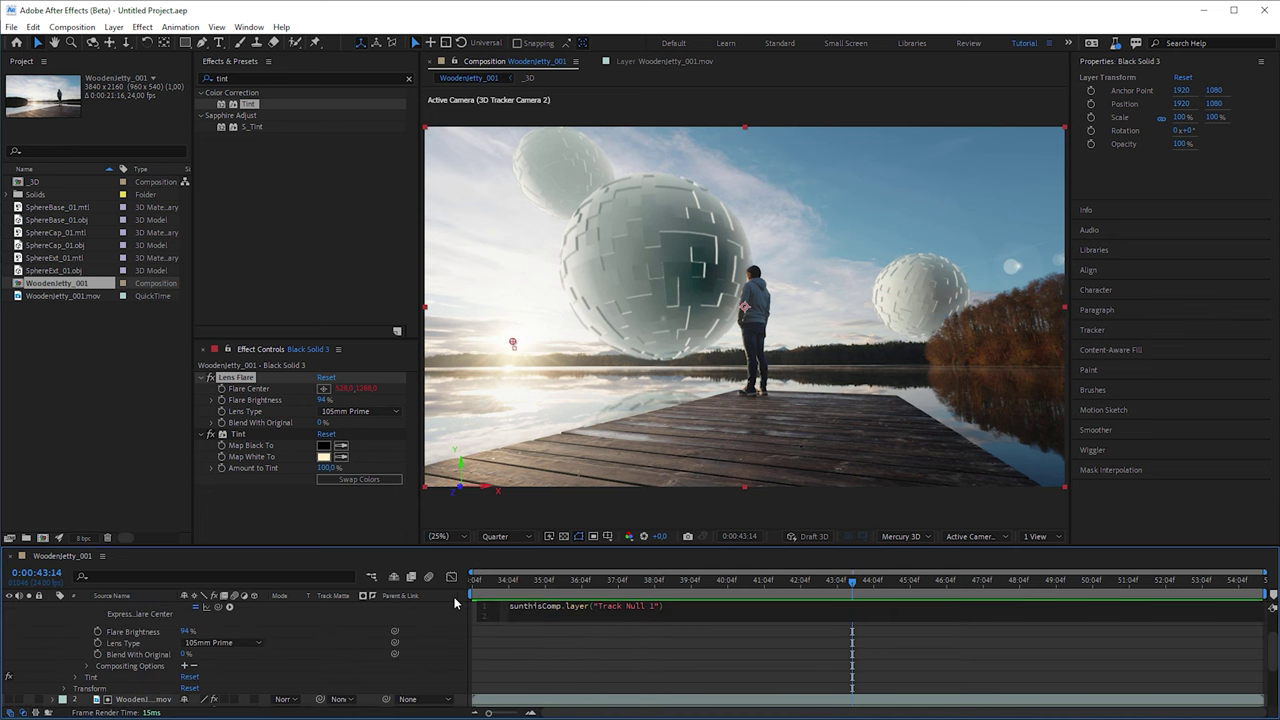
{"action": "key", "text": "End"}
{"action": "type", "text": ";"}
{"action": "key", "text": "Return"}
{"action": "type", "text": "sun"}
{"action": "type", "text": ".to"}
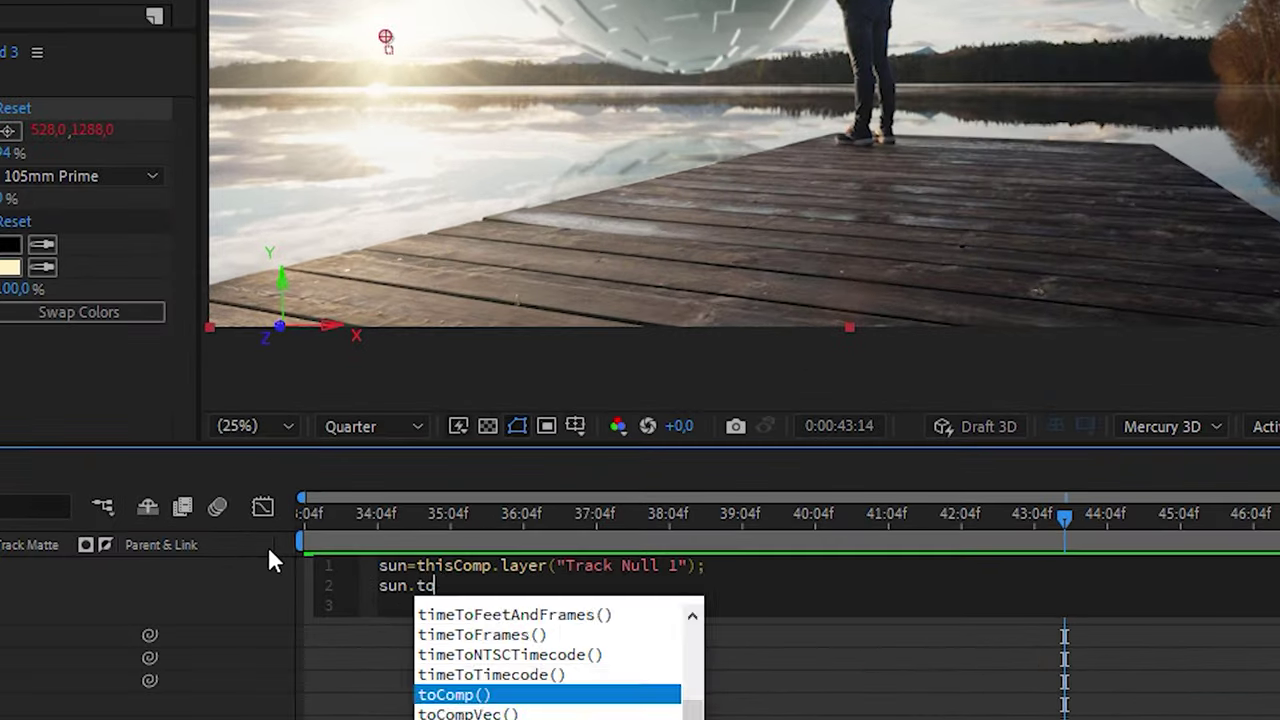
{"action": "type", "text": "nComp([0,"}
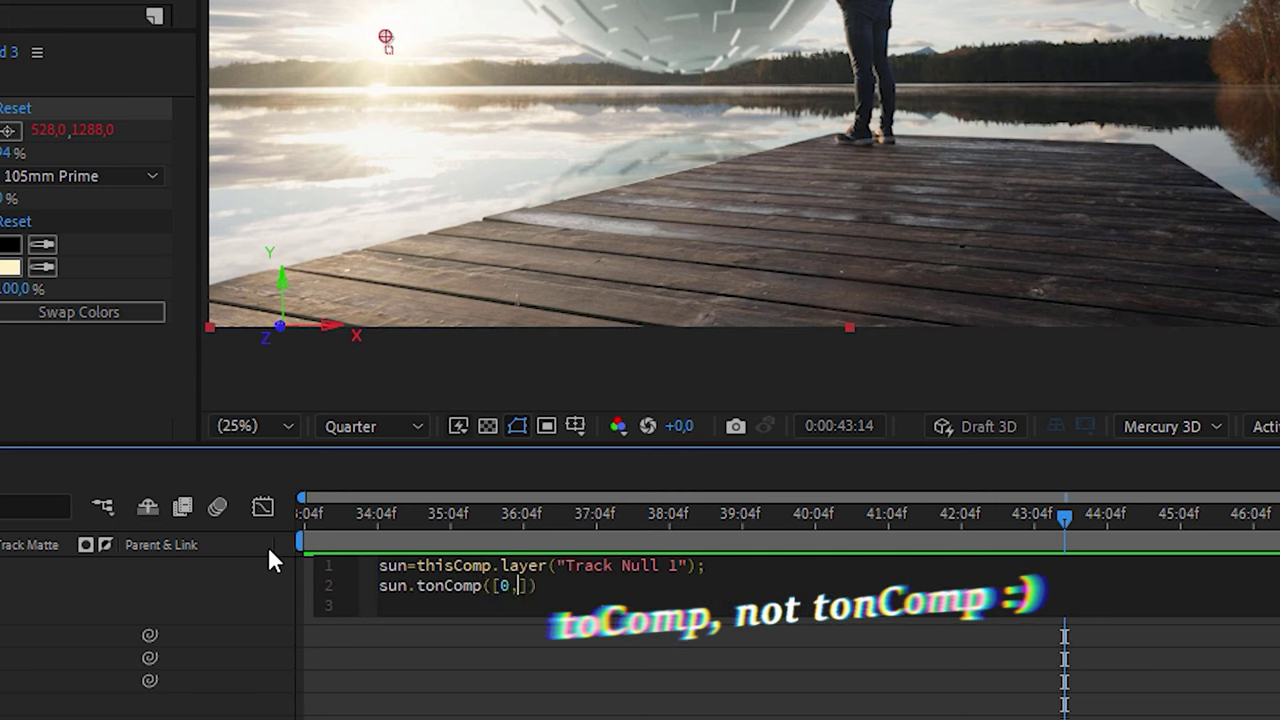
{"action": "type", "text": "0,0"}
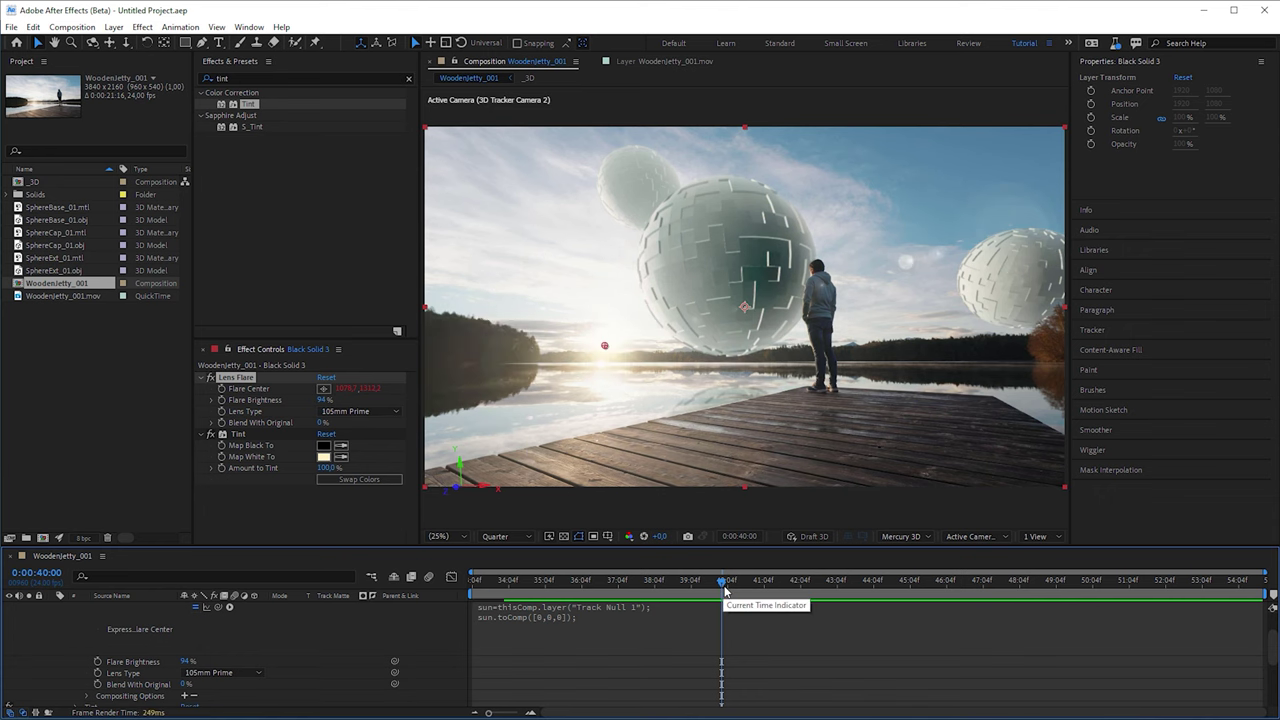
{"action": "left_click_drag", "start_coordinate": [724, 590], "coordinate": [863, 596]}
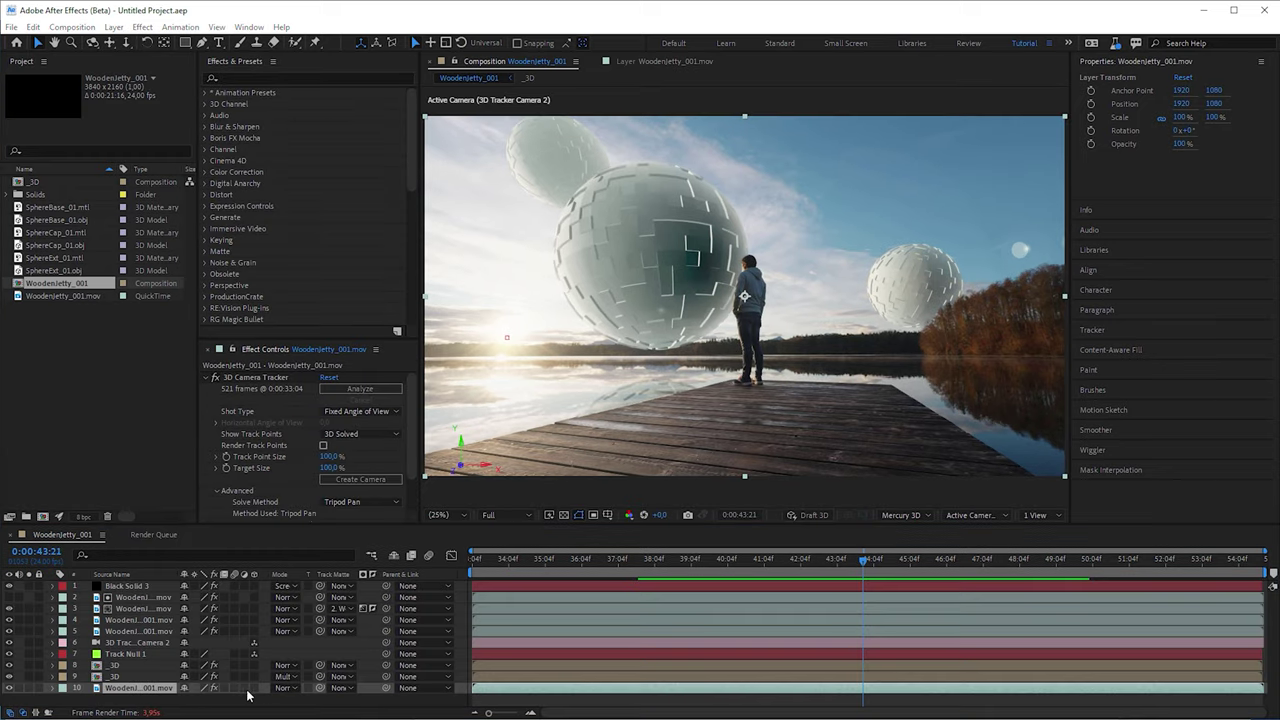
Duplicate the jetty footage layer and move the copy to second in the layer stack.
{"action": "key", "text": "ctrl+d"}
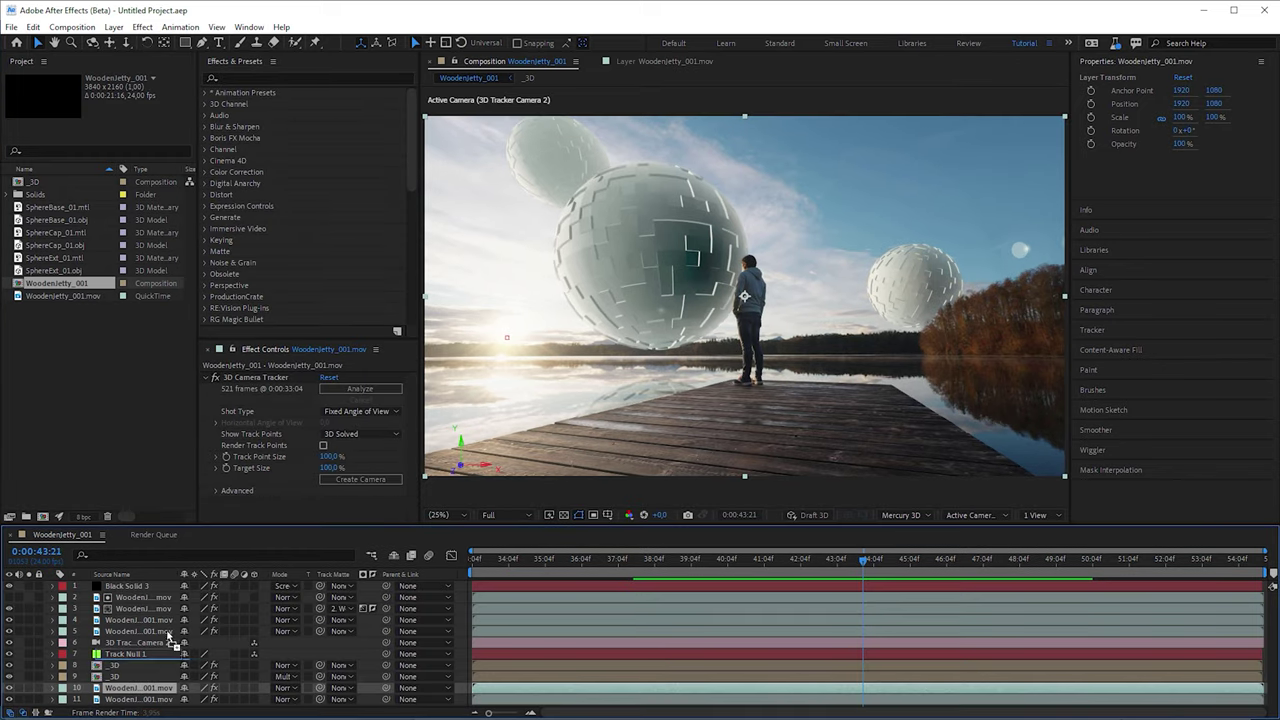
{"action": "left_click_drag", "start_coordinate": [170, 638], "coordinate": [184, 600]}
{"action": "scroll", "coordinate": [1062, 292], "scroll_direction": "up", "scroll_amount": 2}
Draw a rectangular mask around the distant treeline, check its feather, then delete it.
{"action": "key", "text": "q"}
{"action": "left_click_drag", "start_coordinate": [656, 297], "coordinate": [869, 402]}
{"action": "key", "text": "v"}
{"action": "key", "text": "f"}
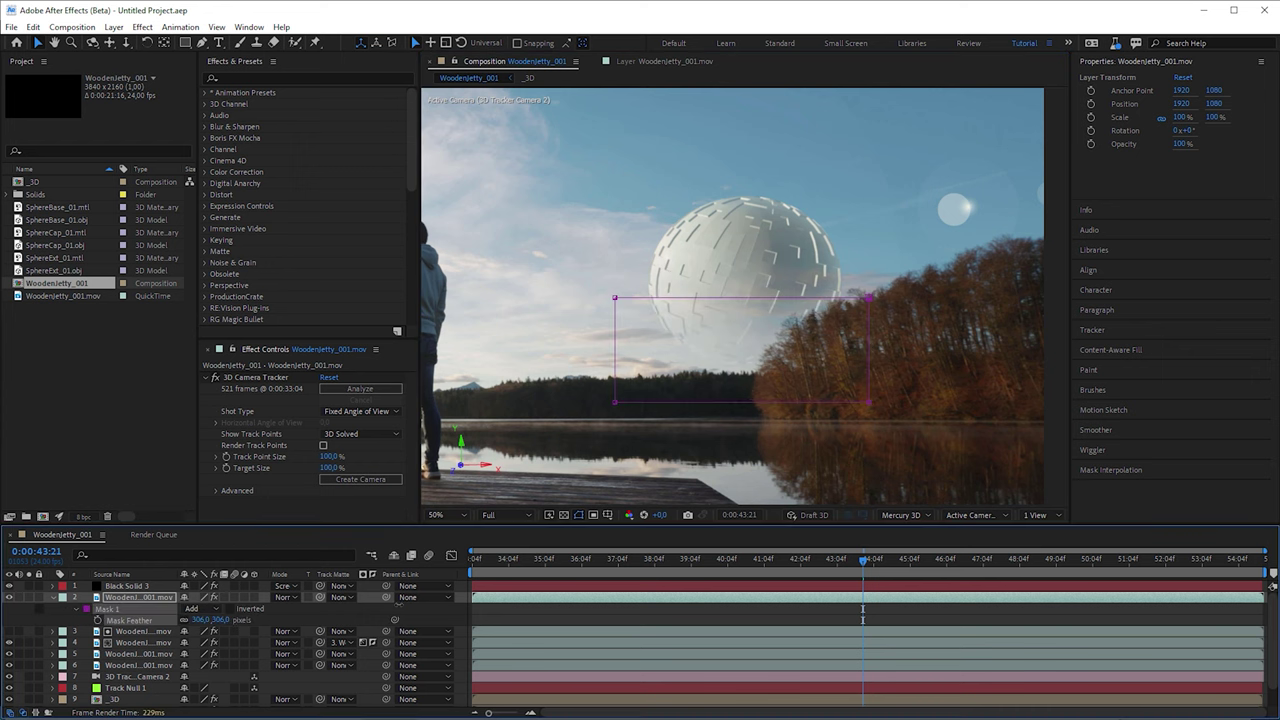
{"action": "left_click", "coordinate": [743, 298]}
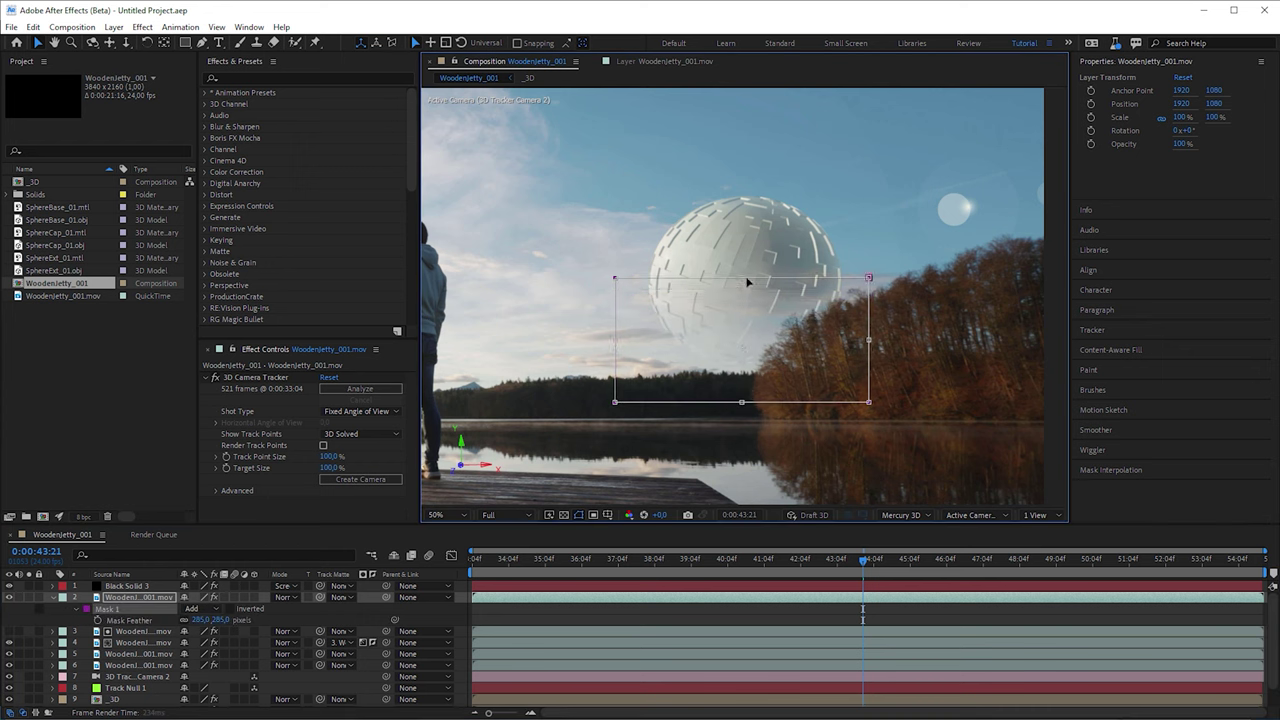
{"action": "key", "text": "Delete"}
Squash the white solid on layer 2 into a thin horizontal strip.
{"action": "key", "text": "t"}
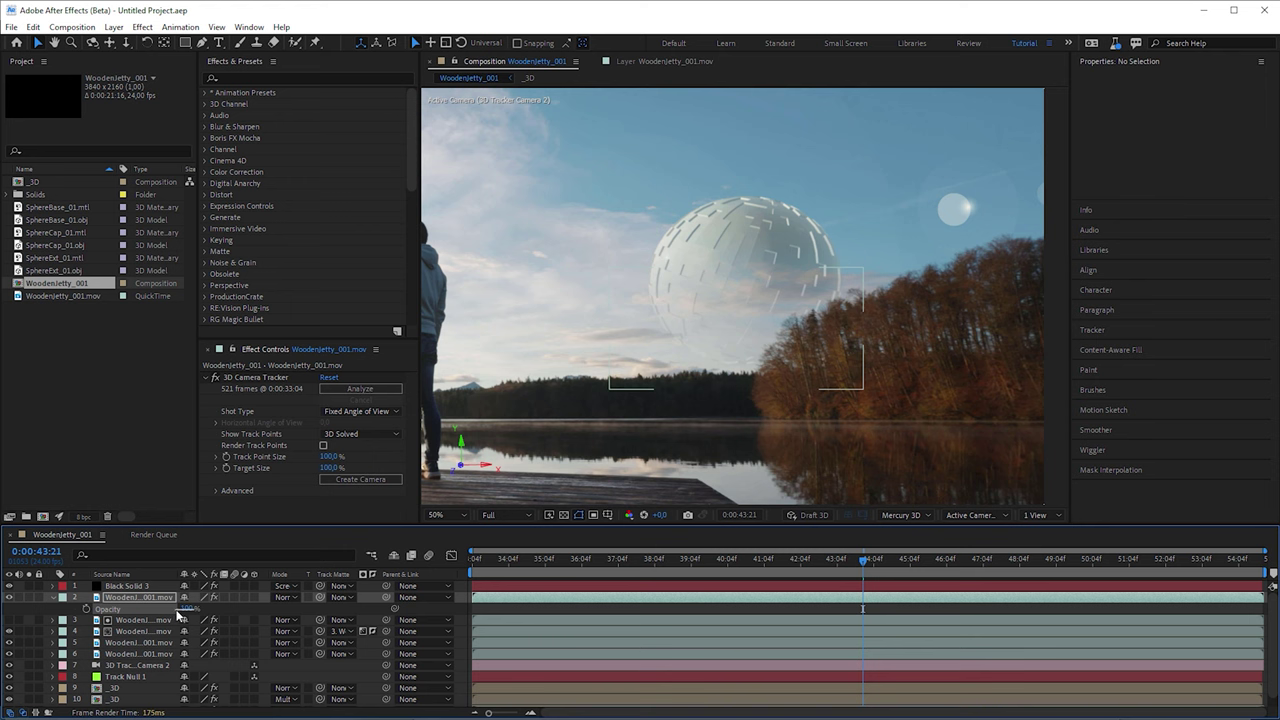
{"action": "left_click", "coordinate": [192, 609]}
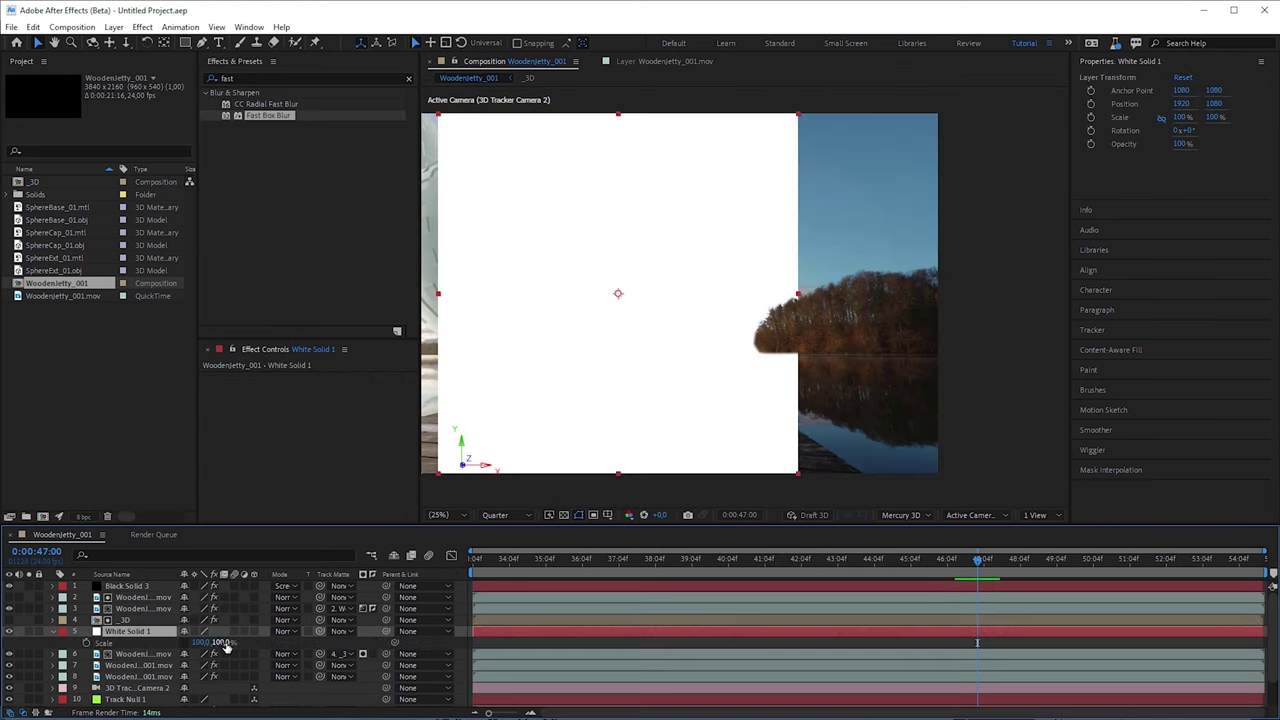
{"action": "left_click_drag", "start_coordinate": [226, 645], "coordinate": [149, 645]}
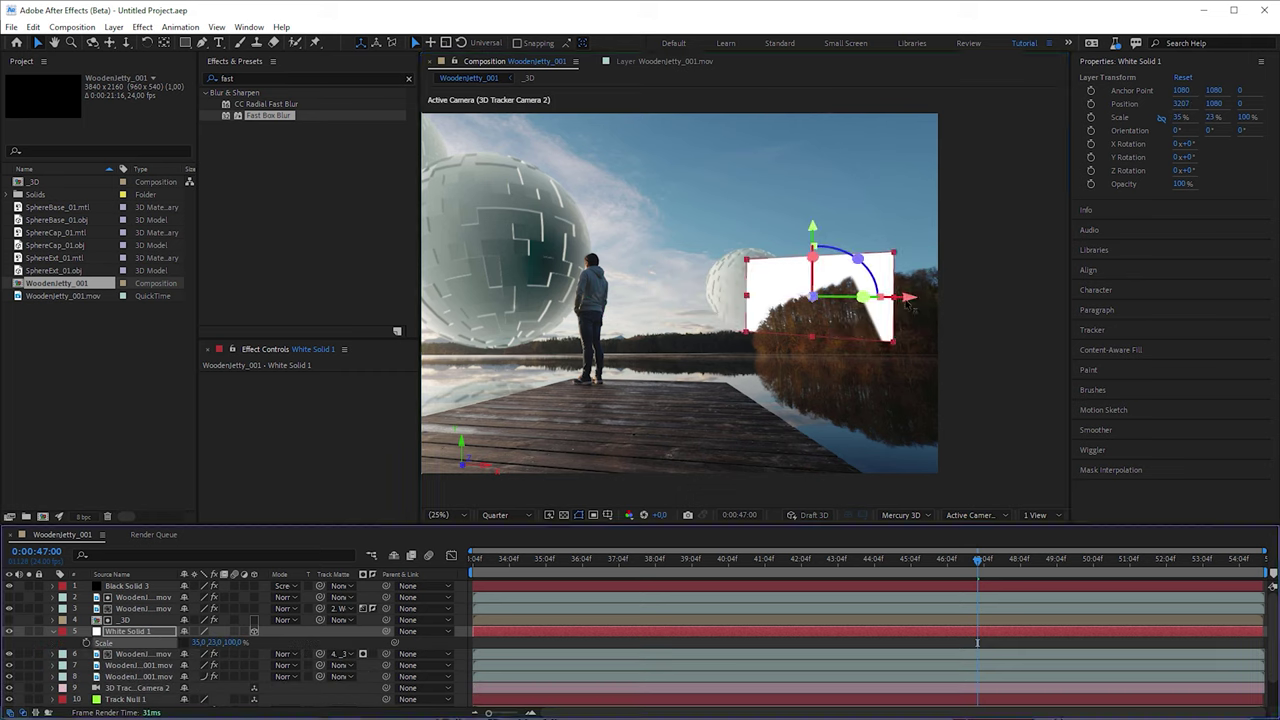
{"action": "left_click", "coordinate": [517, 560]}
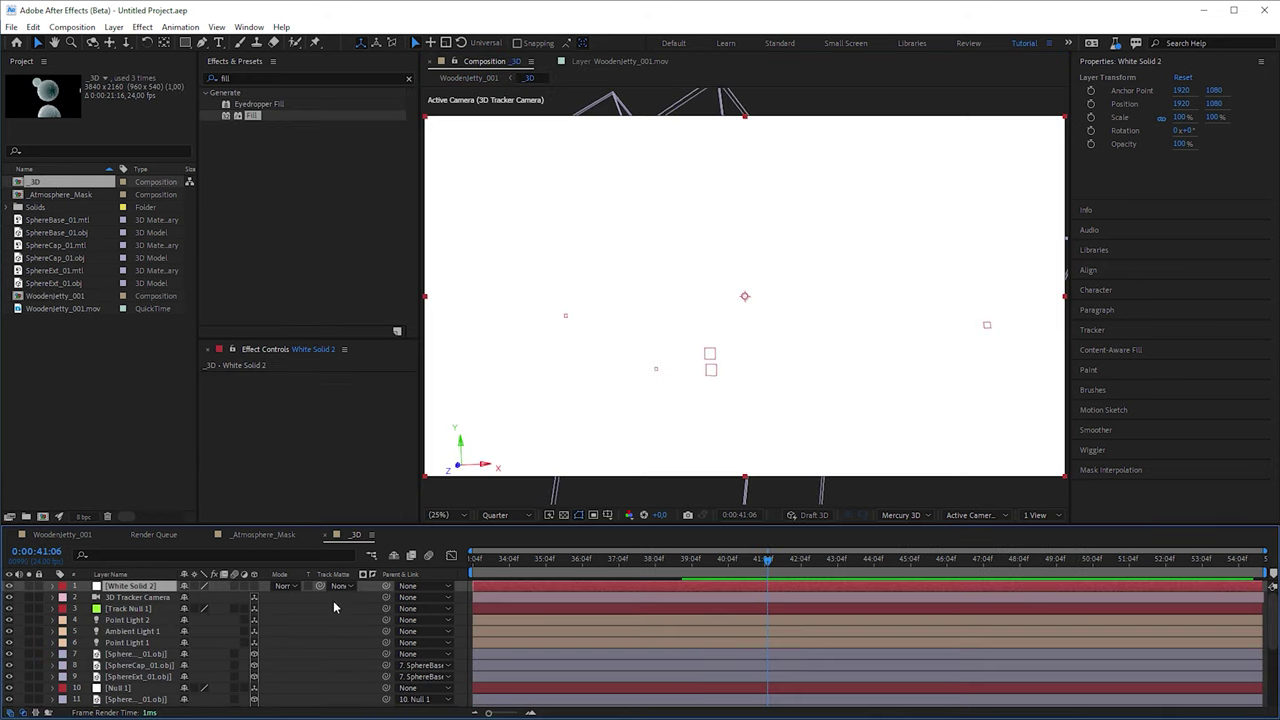
Choose a track matte layer for White Solid 2, soloing it briefly to inspect the matte.
{"action": "left_click", "coordinate": [345, 587]}
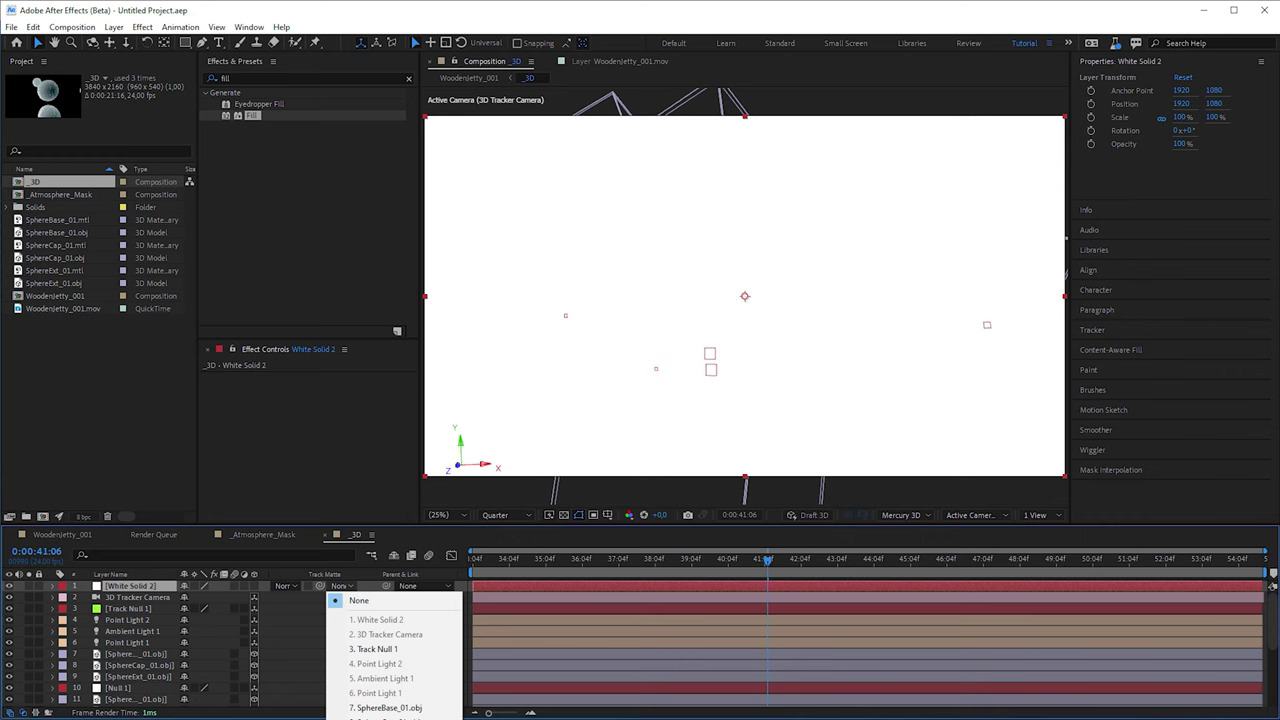
{"action": "left_click", "coordinate": [377, 649]}
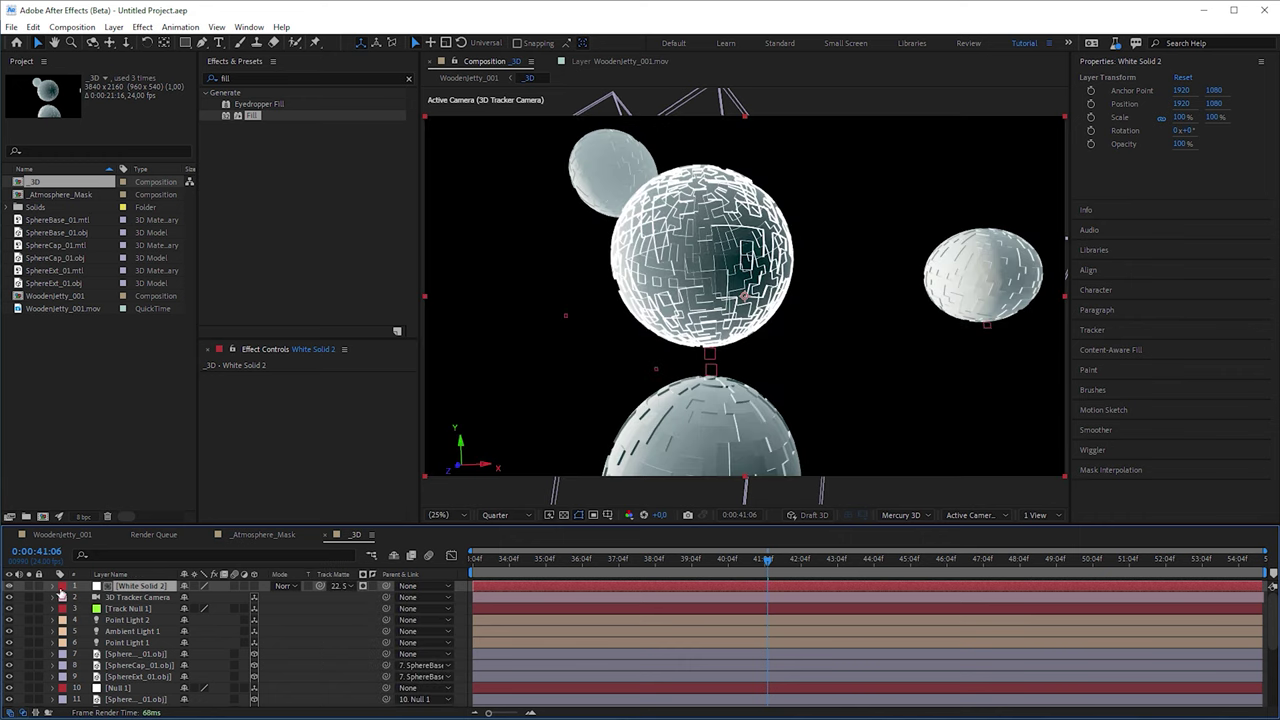
{"action": "left_click", "coordinate": [31, 587]}
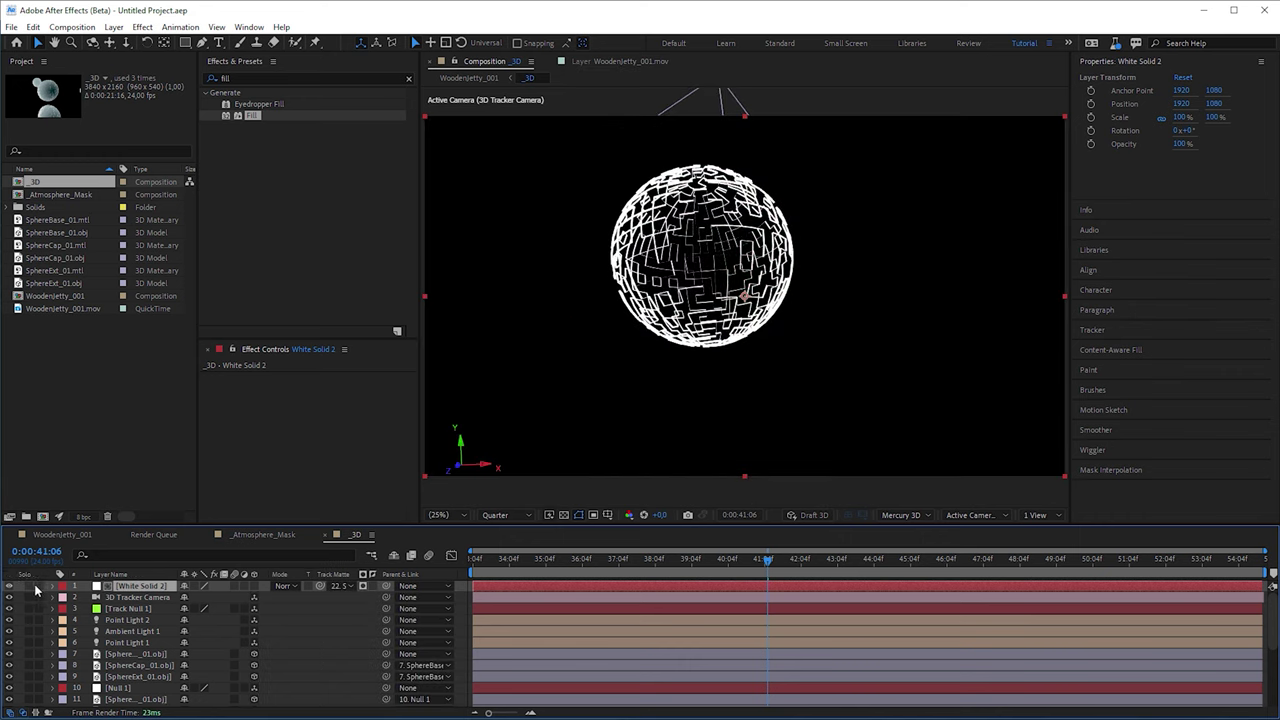
{"action": "left_click", "coordinate": [33, 588]}
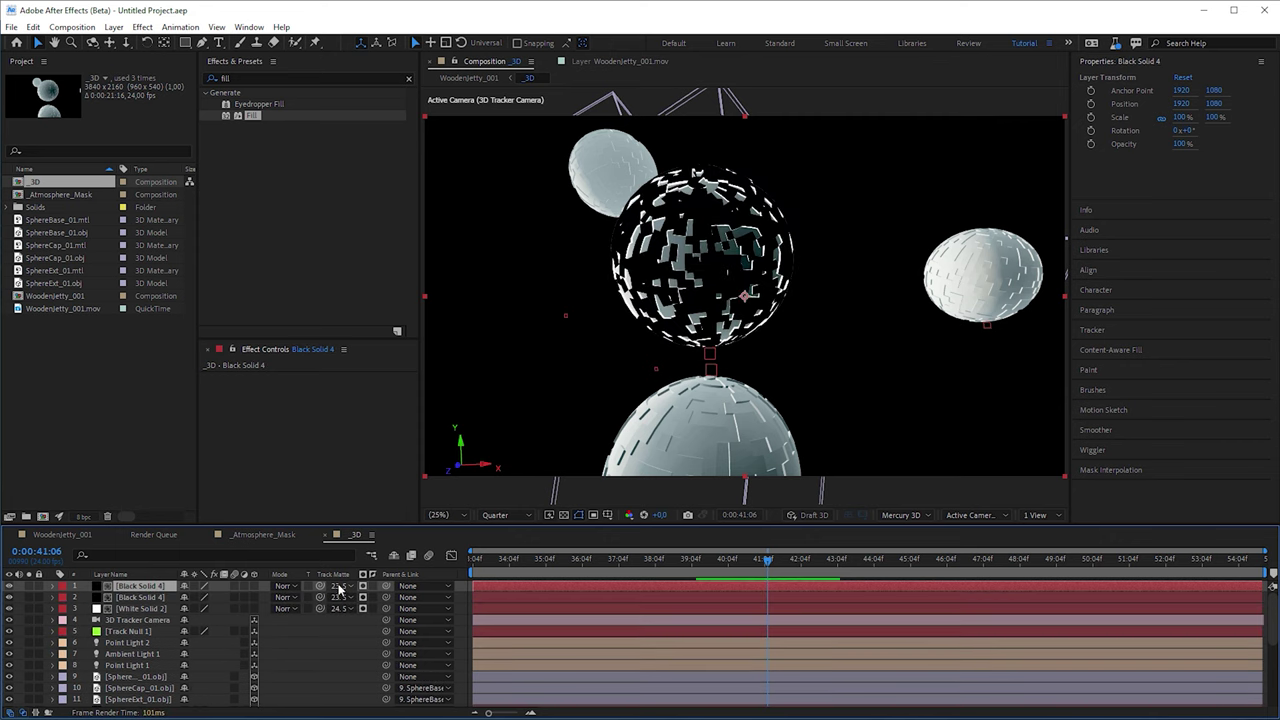
{"action": "left_click", "coordinate": [340, 586]}
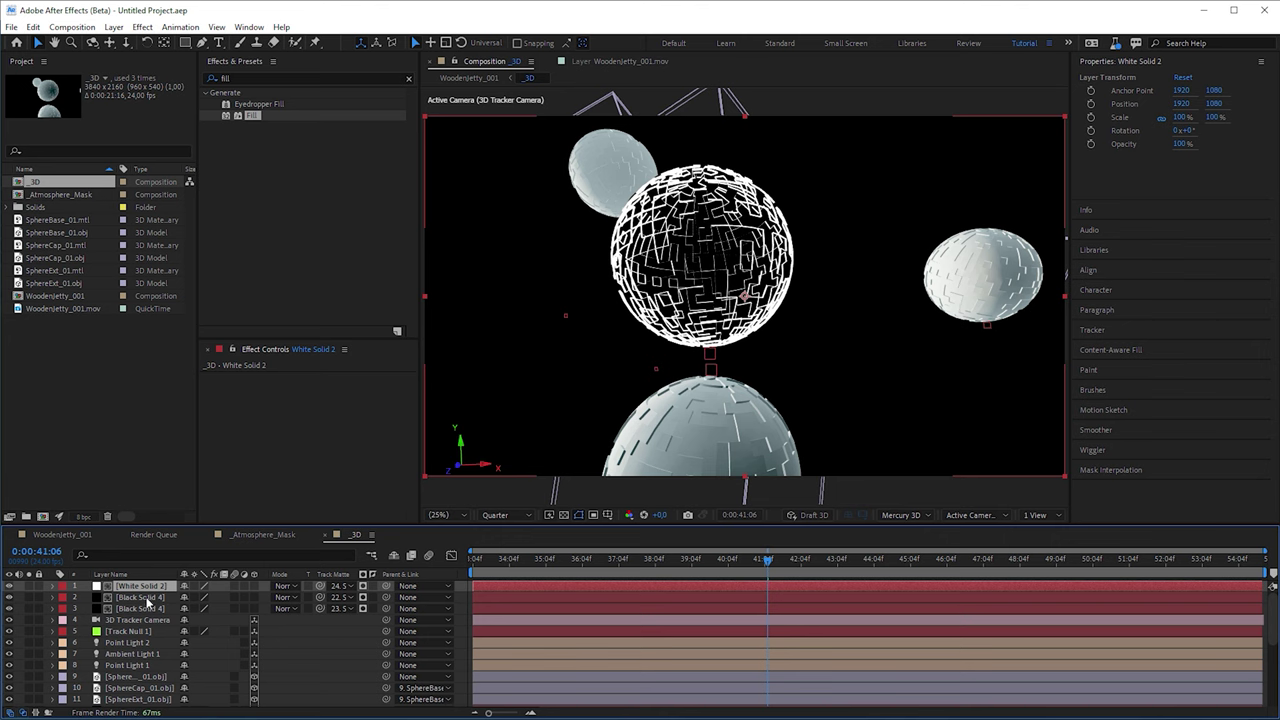
Stack both Black Solid 4 layers above White Solid 2 and apply black Mat.1 to Sphere_Base.
{"action": "left_click_drag", "start_coordinate": [148, 597], "coordinate": [150, 584]}
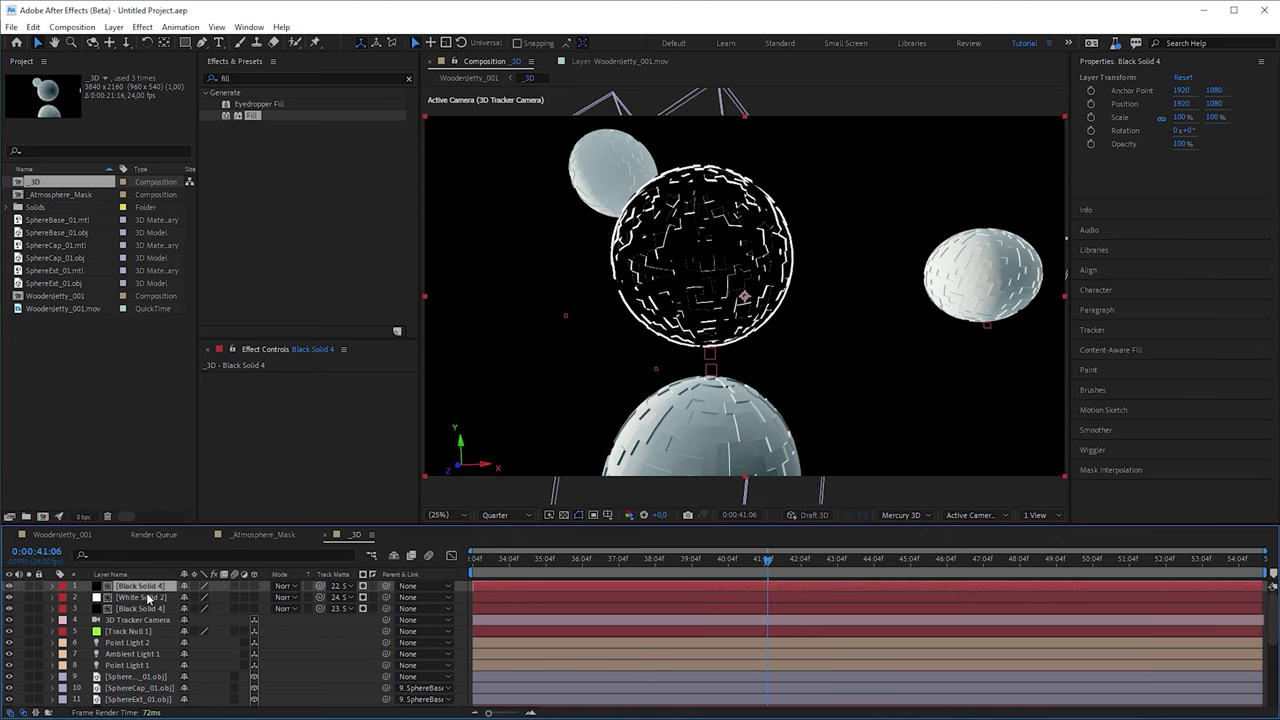
{"action": "left_click_drag", "start_coordinate": [146, 613], "coordinate": [152, 600]}
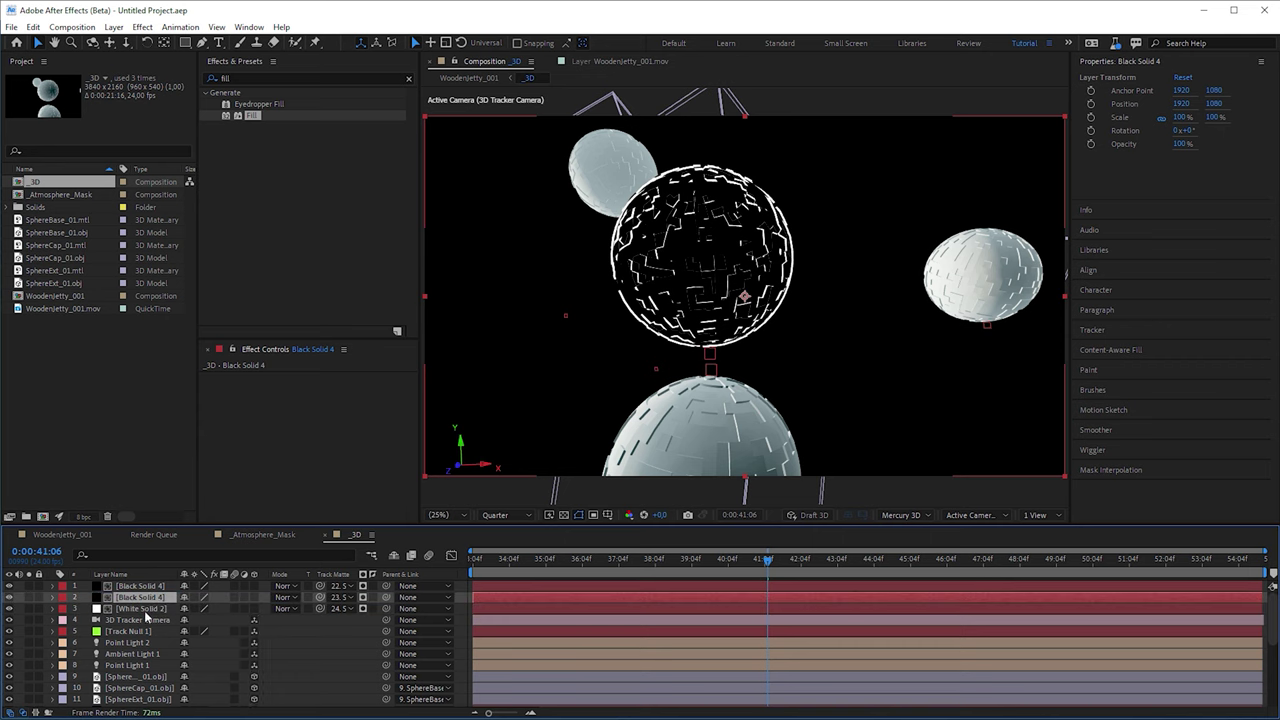
{"action": "left_click", "coordinate": [147, 610], "text": "shift"}
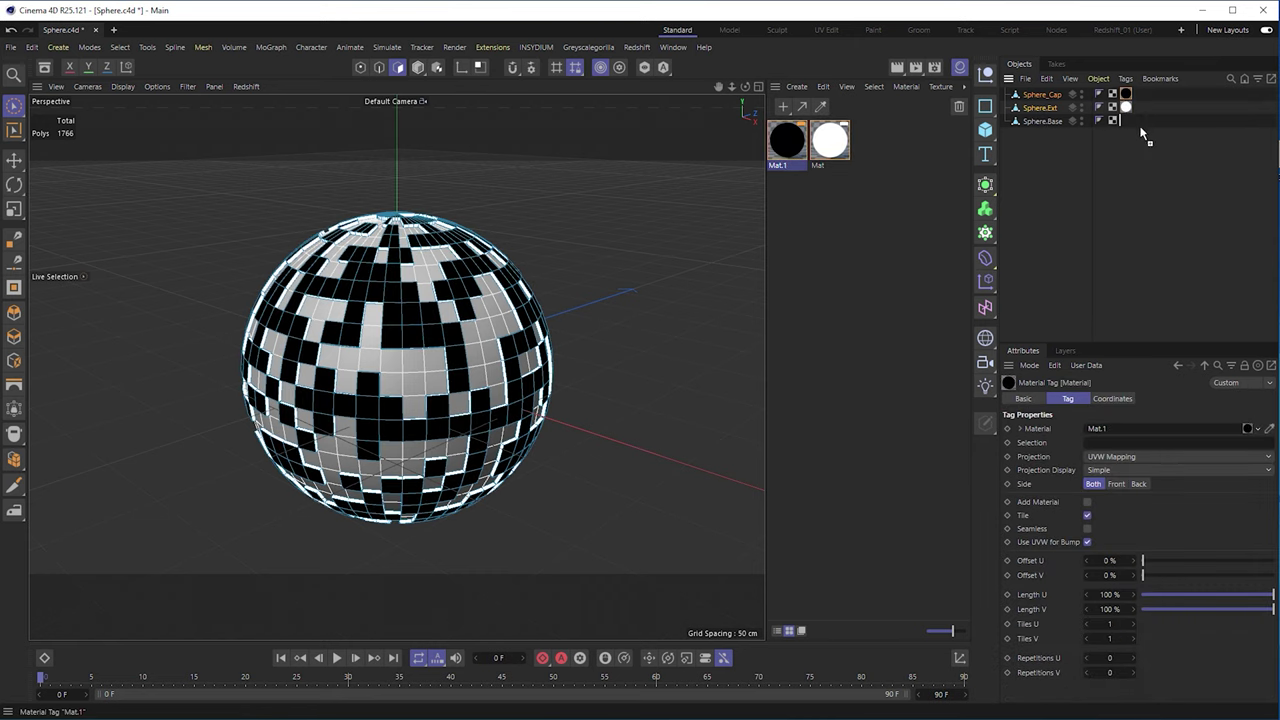
{"action": "left_click_drag", "start_coordinate": [1141, 128], "coordinate": [1130, 122]}
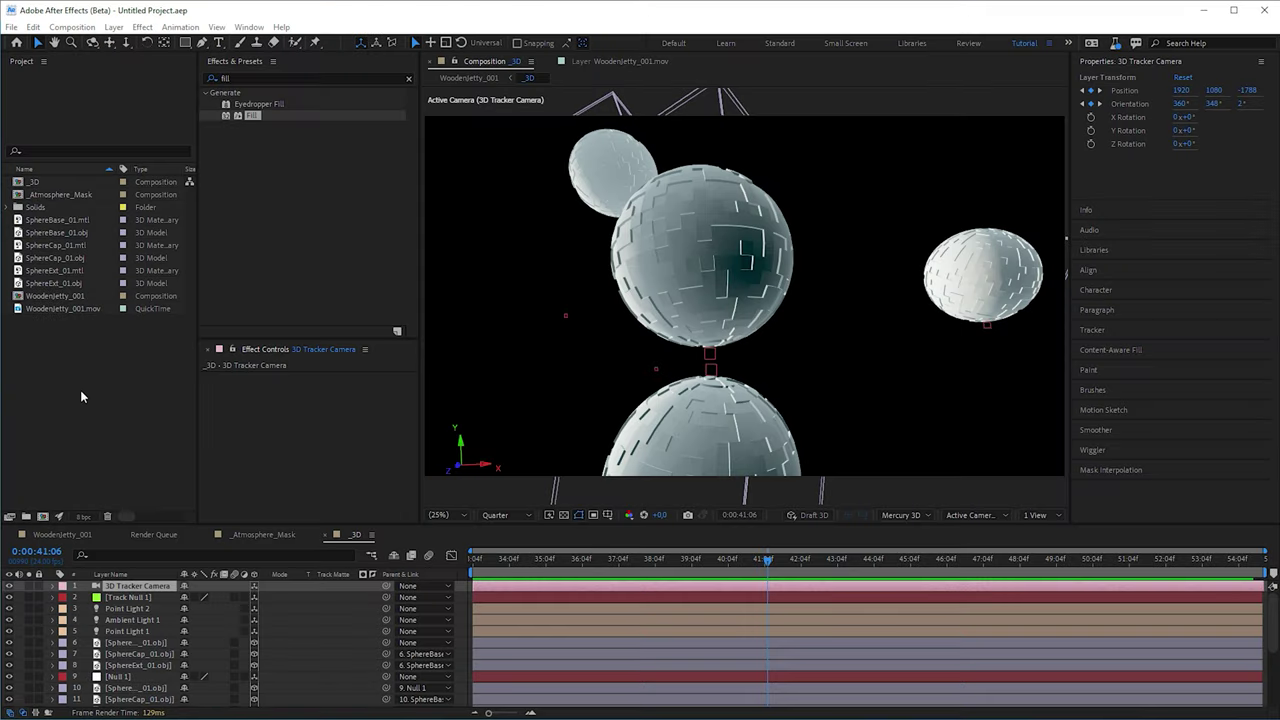
{"action": "key", "text": "ctrl+i"}
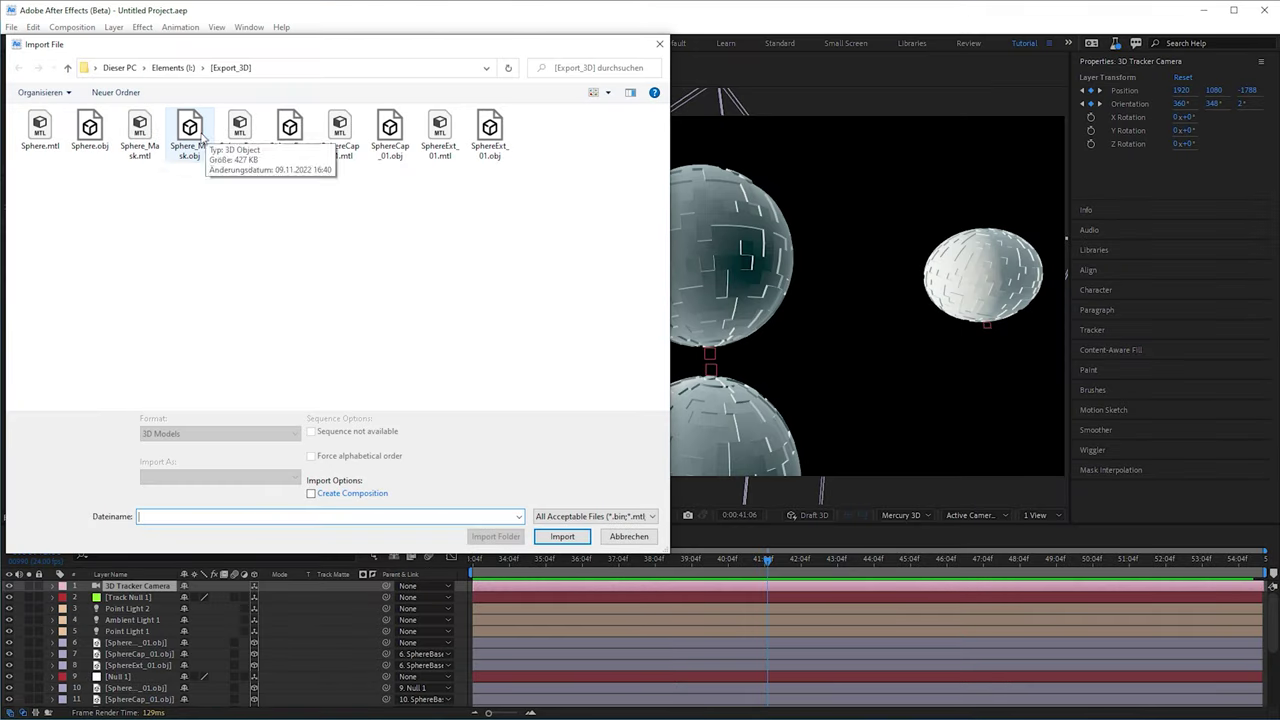
Import Sphere_Mask.obj and duplicate the _3D comp as _3D_Mask, then open it.
{"action": "double_click", "coordinate": [199, 132]}
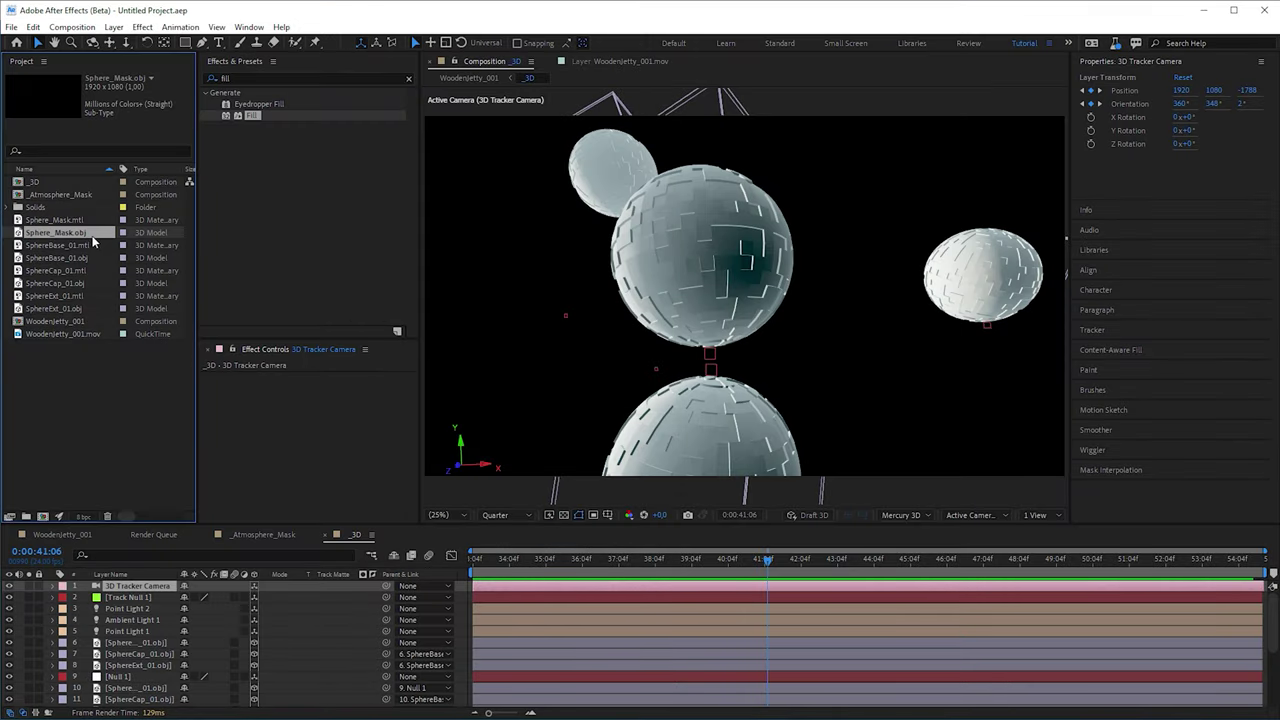
{"action": "left_click", "coordinate": [42, 183]}
{"action": "key", "text": "ctrl+d"}
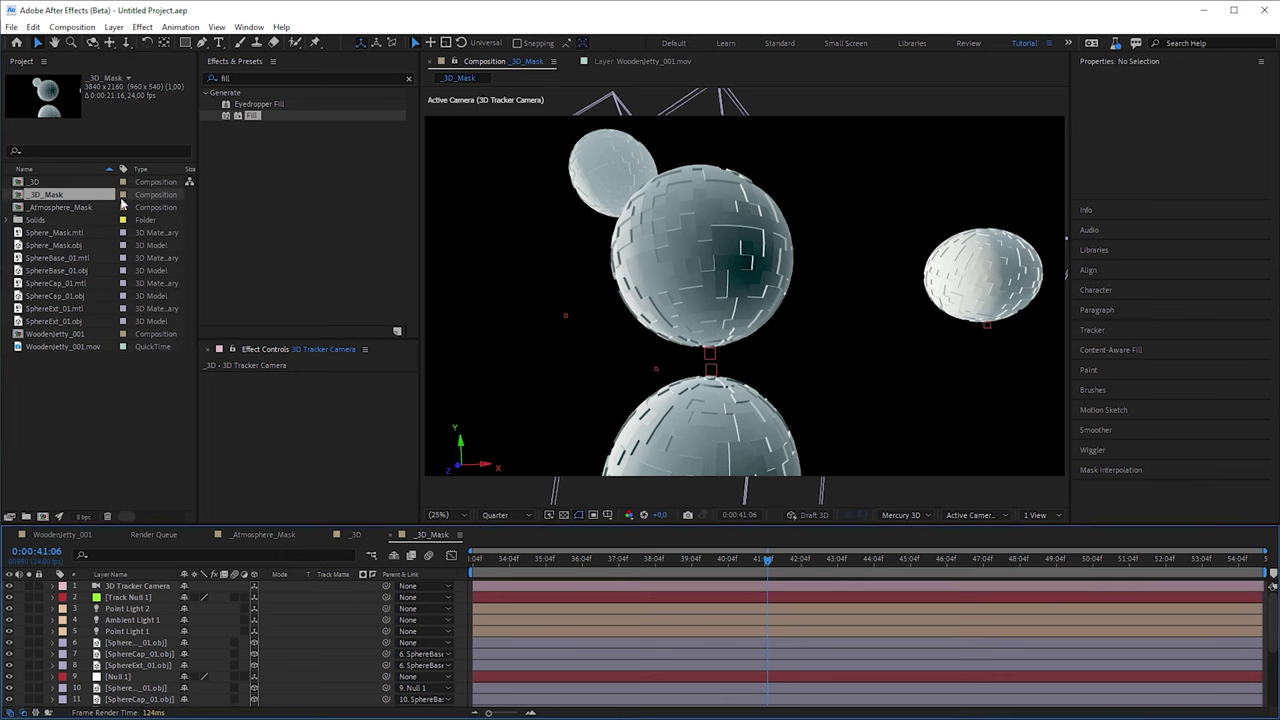
{"action": "scroll", "coordinate": [140, 640], "scroll_direction": "down", "scroll_amount": 2}
{"action": "left_click", "coordinate": [165, 655], "text": "ctrl"}
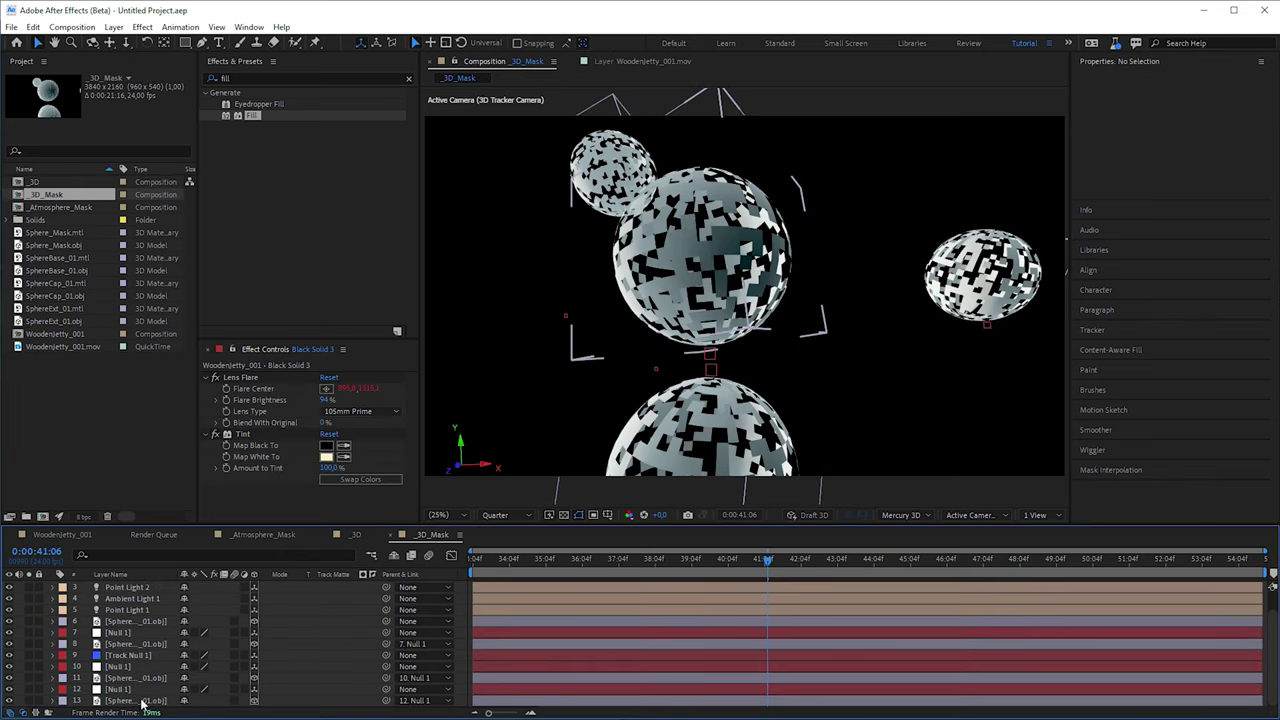
Replace all four sphere model layers in _3D_Mask with Sphere_Mask.obj.
{"action": "left_click", "coordinate": [154, 623]}
{"action": "left_click", "coordinate": [154, 644], "text": "ctrl"}
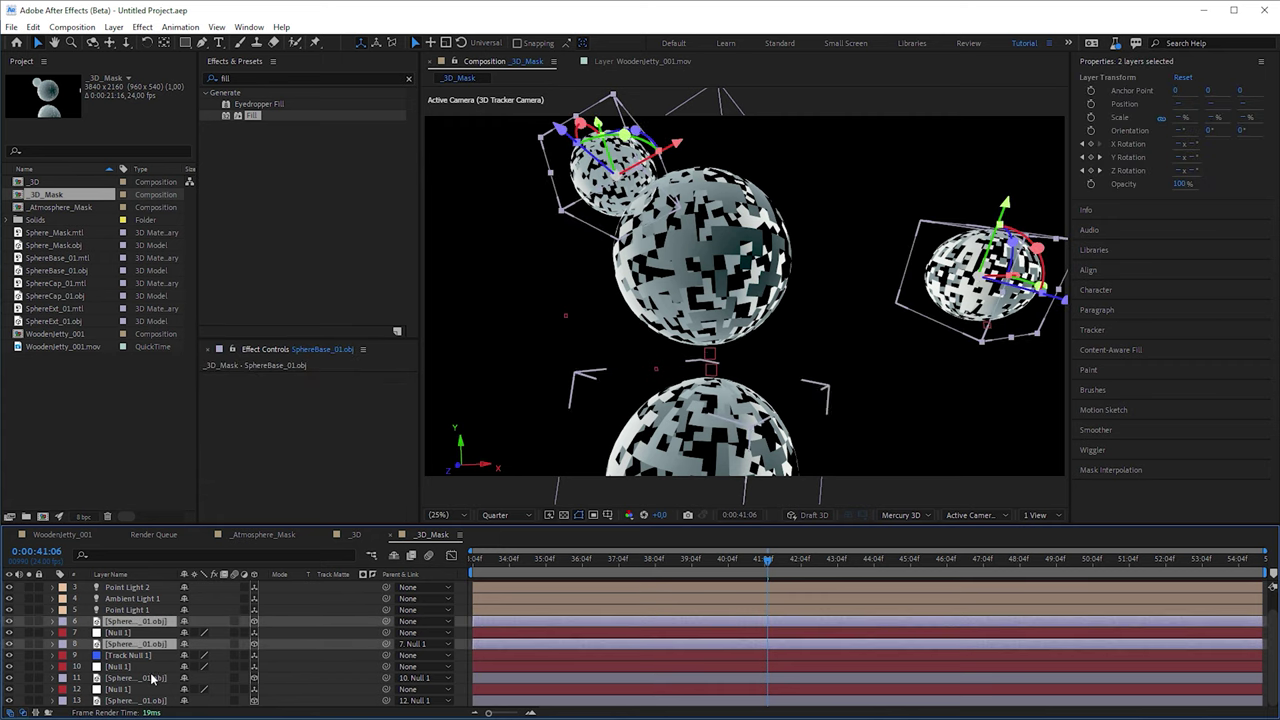
{"action": "left_click", "coordinate": [154, 677], "text": "ctrl"}
{"action": "left_click", "coordinate": [154, 701], "text": "ctrl"}
{"action": "left_click", "coordinate": [86, 246]}
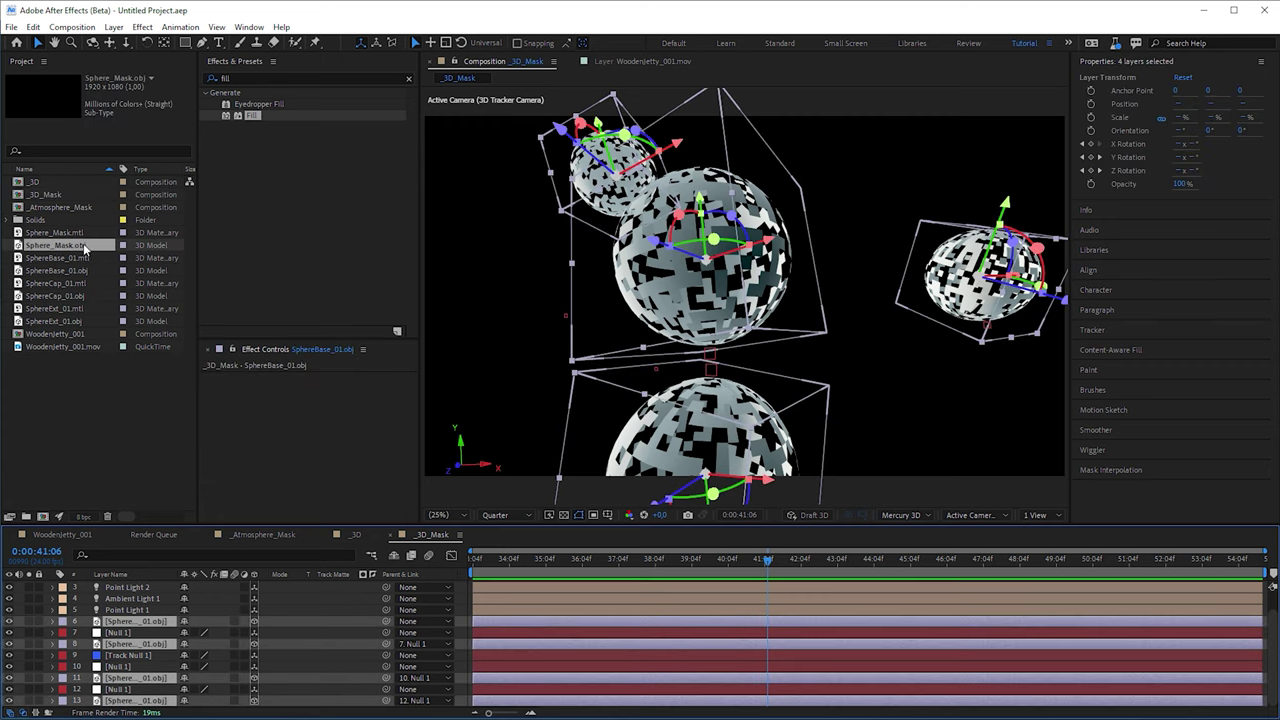
{"action": "left_click_drag", "start_coordinate": [86, 250], "coordinate": [160, 625]}
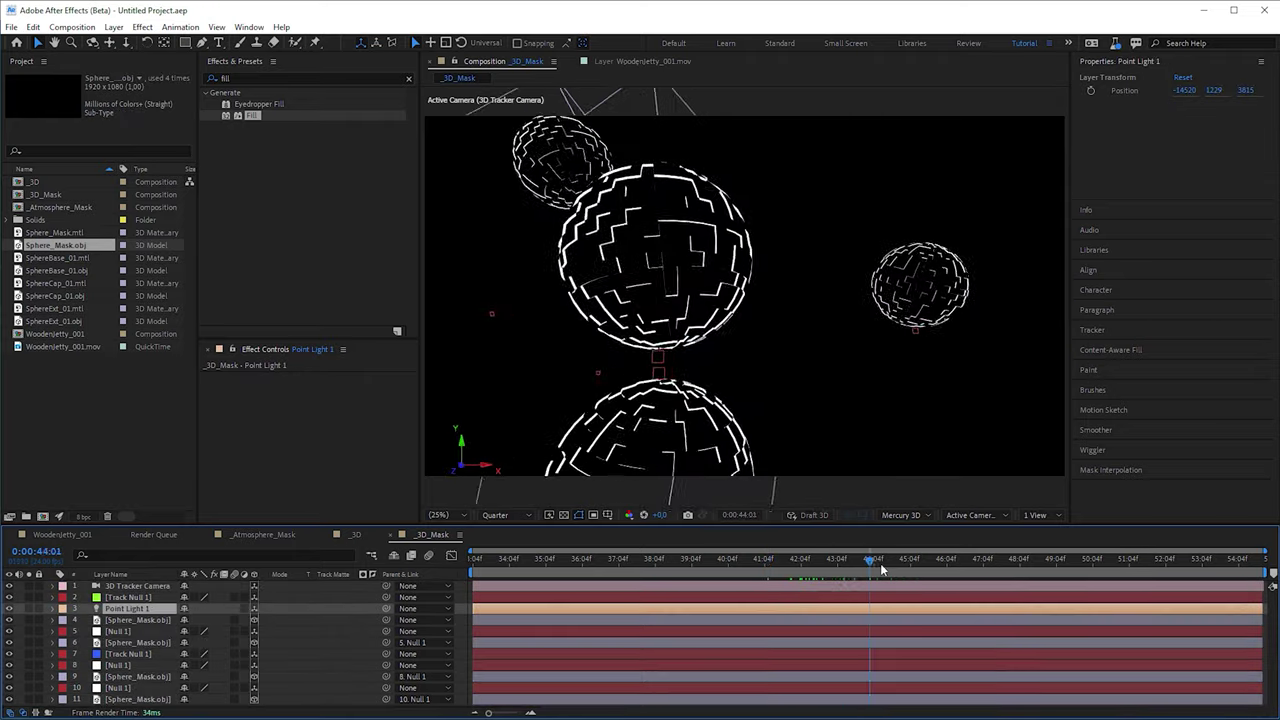
{"action": "left_click_drag", "start_coordinate": [880, 562], "coordinate": [1149, 564]}
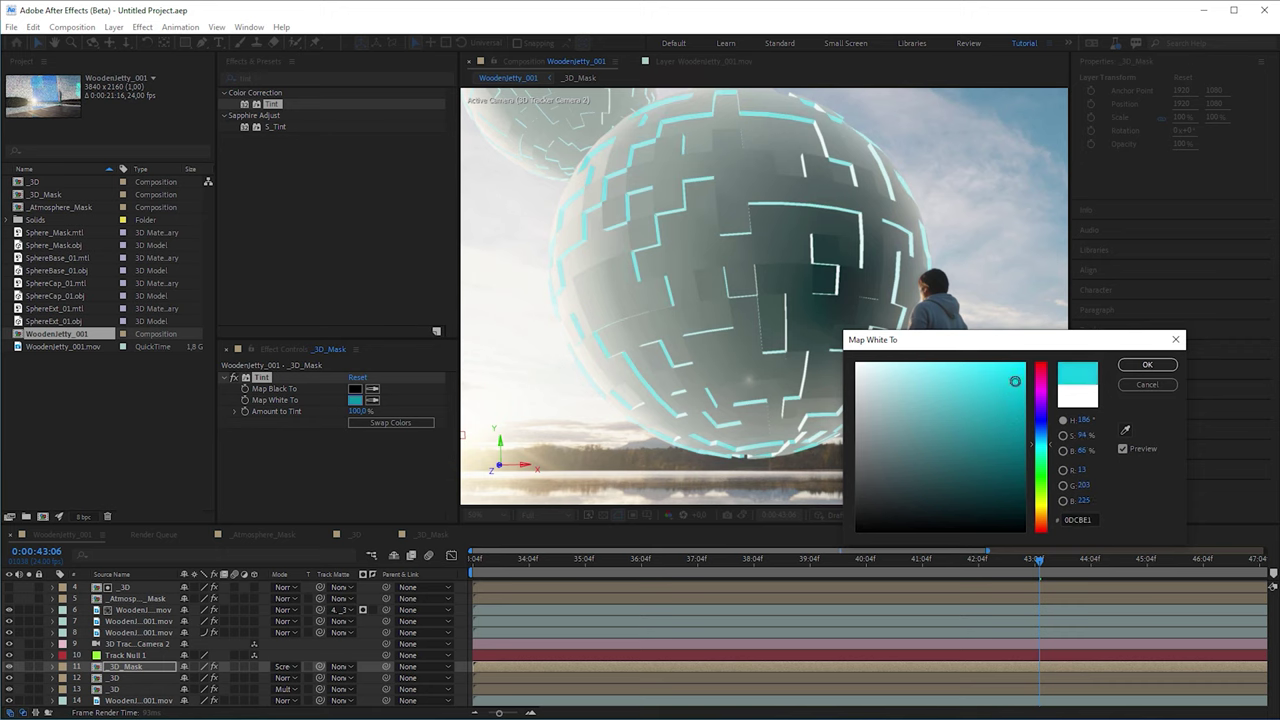
Confirm the Tint colour for the white panel areas of the _3D_Mask layer.
{"action": "left_click", "coordinate": [1148, 364]}
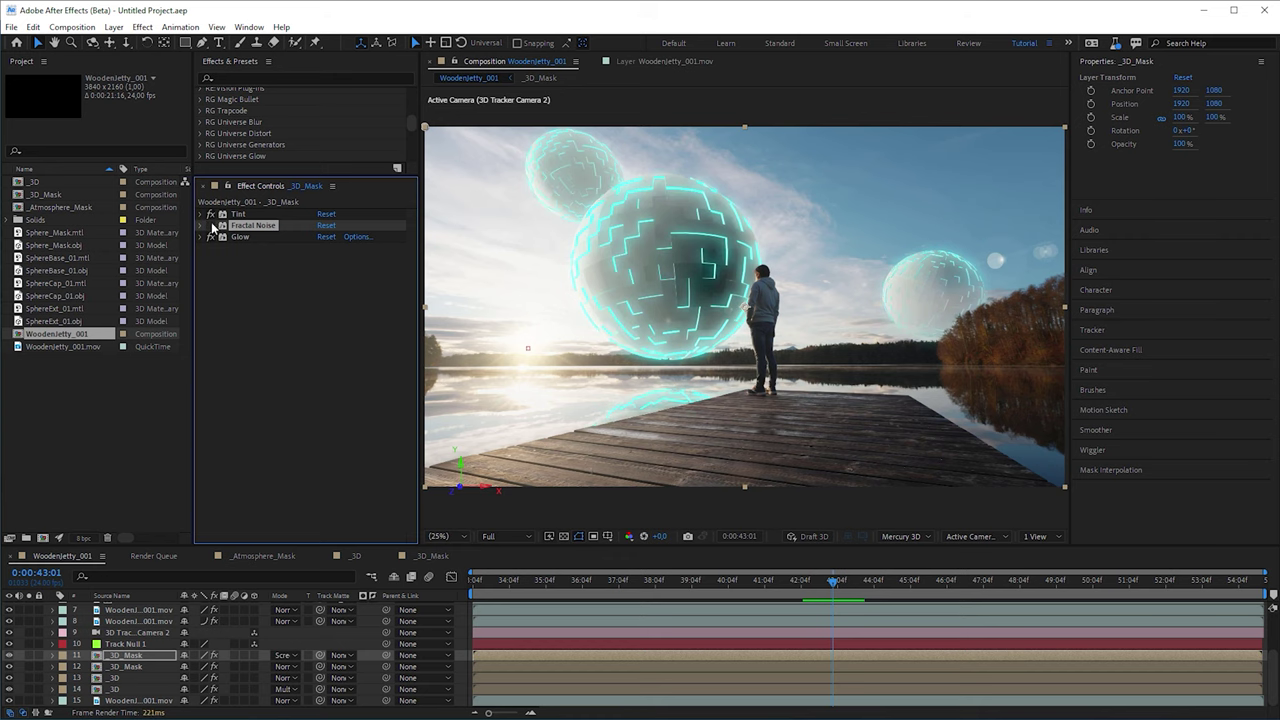
{"action": "left_click", "coordinate": [117, 28]}
Create a new black solid for the Strings fractal noise.
{"action": "mouse_move", "coordinate": [143, 42]}
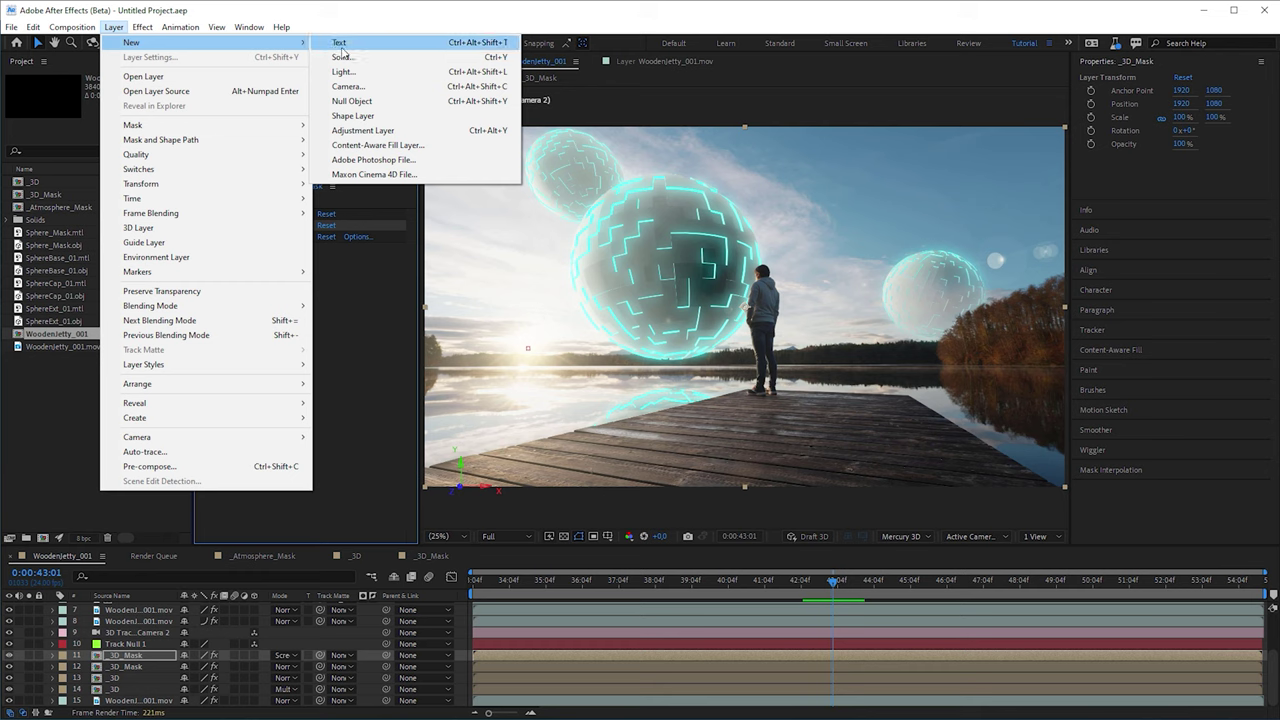
{"action": "left_click", "coordinate": [345, 56]}
{"action": "left_click", "coordinate": [686, 486]}
{"action": "key", "text": "ctrl+v"}
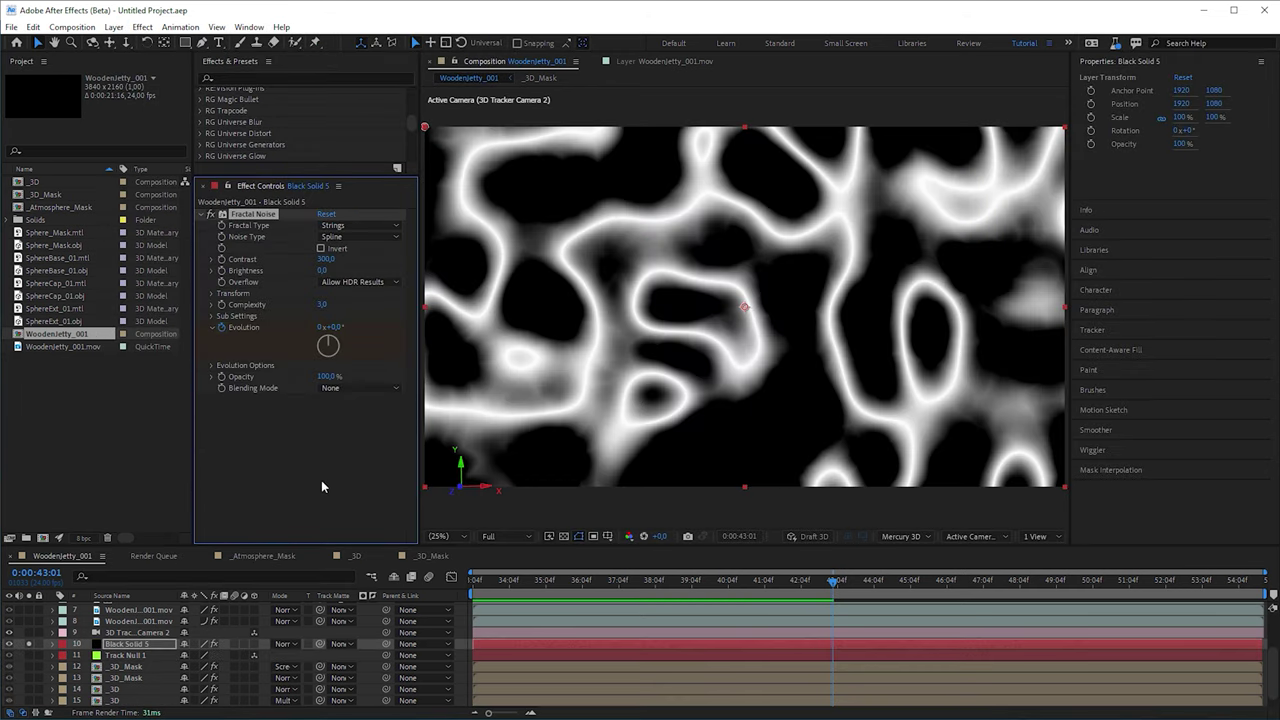
Duplicate the tracker camera and precompose it with the noise solid as 'Noise'.
{"action": "left_click", "coordinate": [130, 632]}
{"action": "key", "text": "ctrl+d"}
{"action": "right_click", "coordinate": [145, 645]}
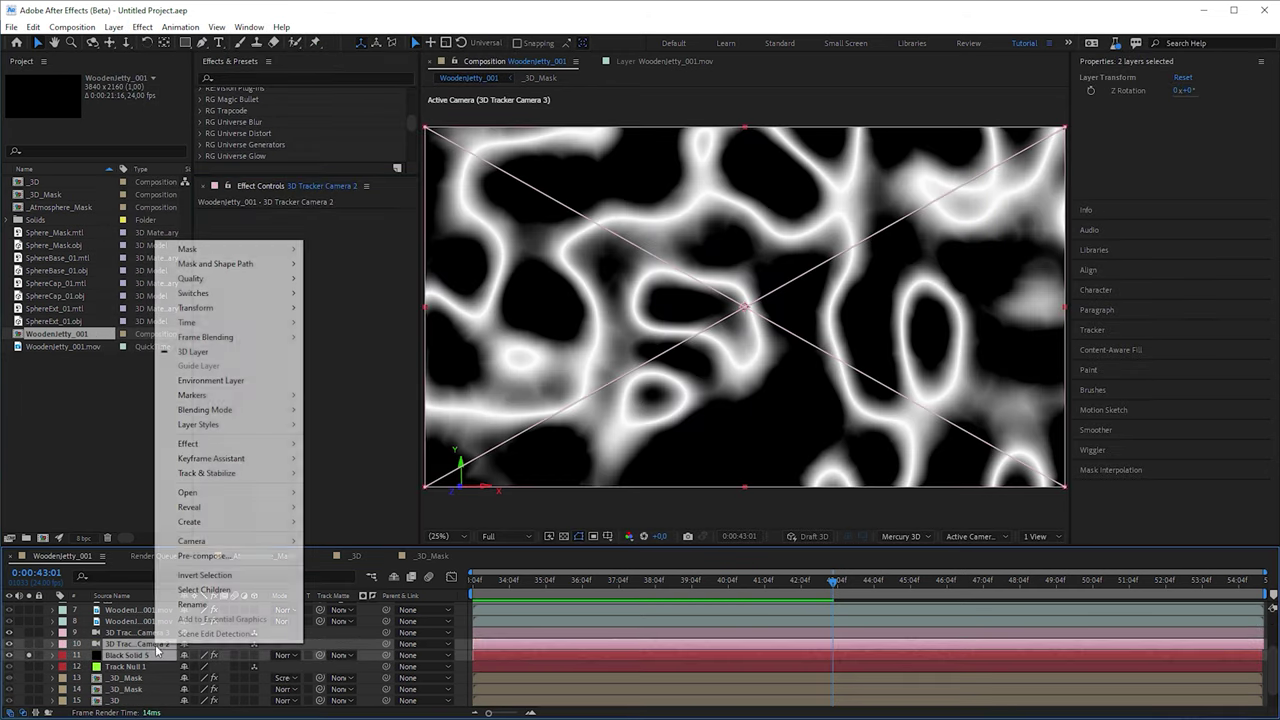
{"action": "left_click", "coordinate": [240, 563]}
{"action": "type", "text": "Noise"}
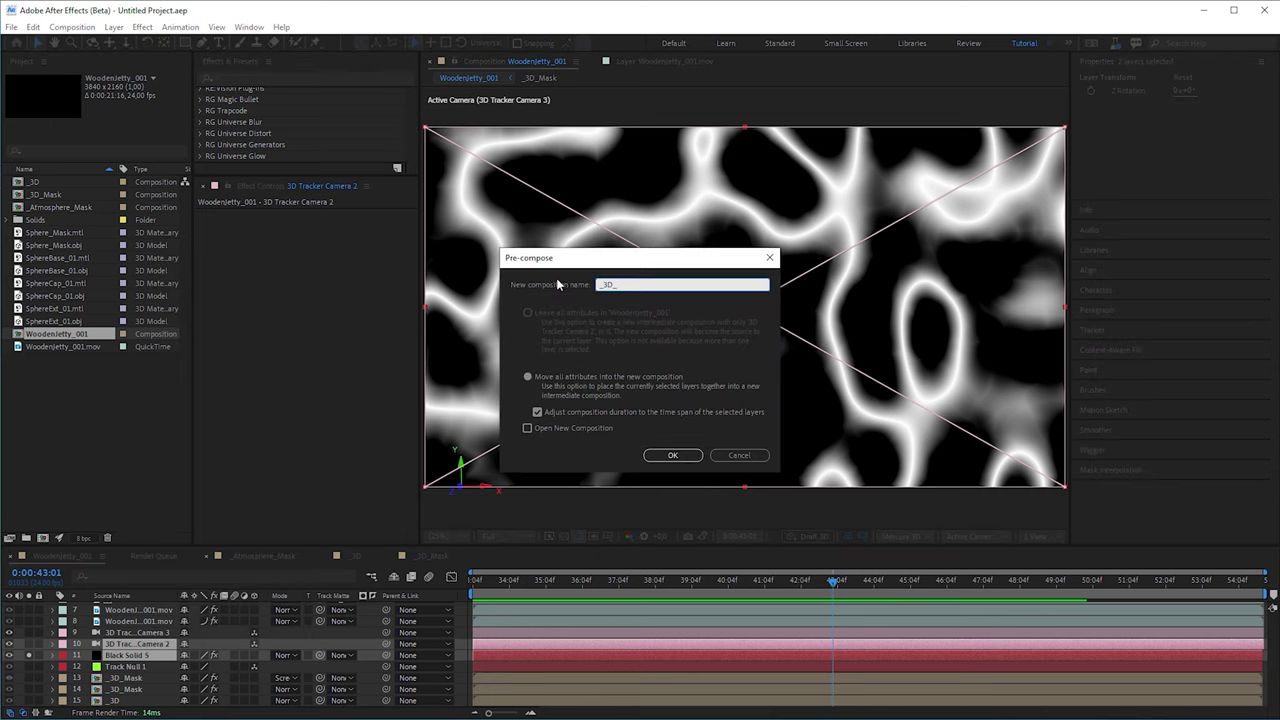
{"action": "key", "text": "Return"}
Add Black Solid 6 with CC Environment using the noise solid as its environment layer.
{"action": "left_click", "coordinate": [114, 27]}
{"action": "mouse_move", "coordinate": [135, 40]}
{"action": "left_click", "coordinate": [375, 58]}
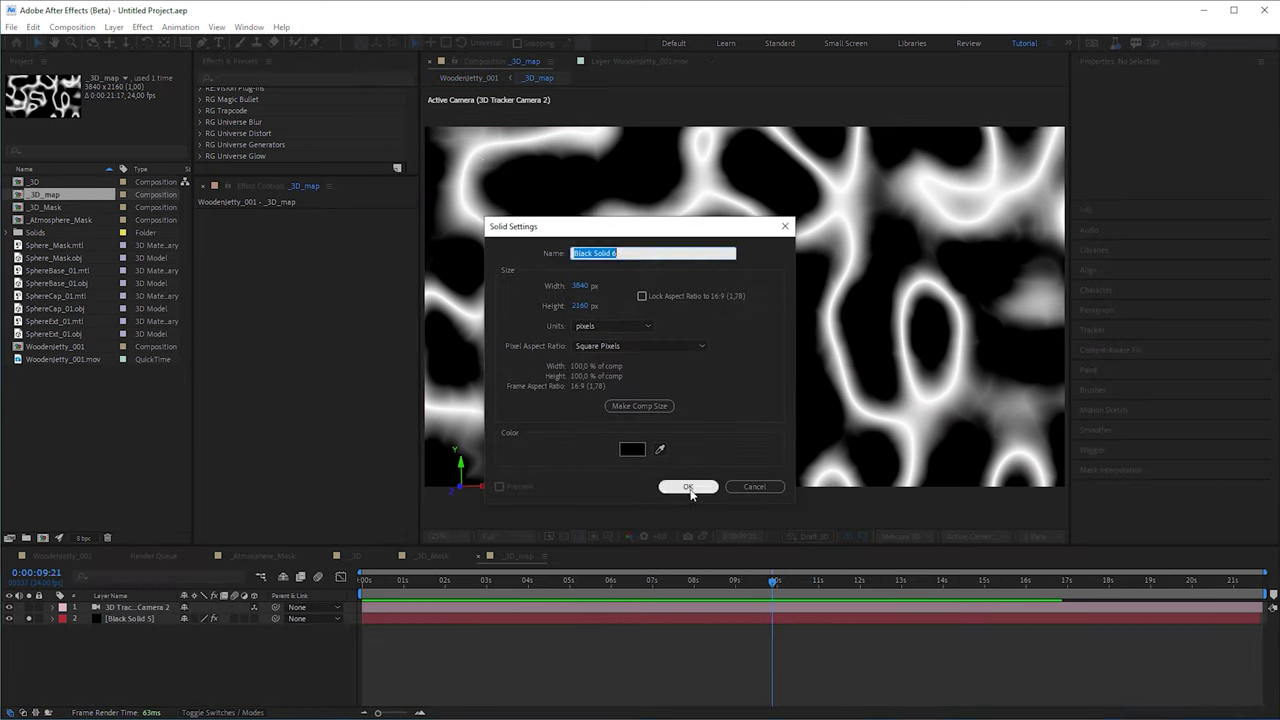
{"action": "left_click", "coordinate": [686, 486]}
{"action": "type", "text": "cc en"}
{"action": "left_click_drag", "start_coordinate": [277, 104], "coordinate": [180, 610]}
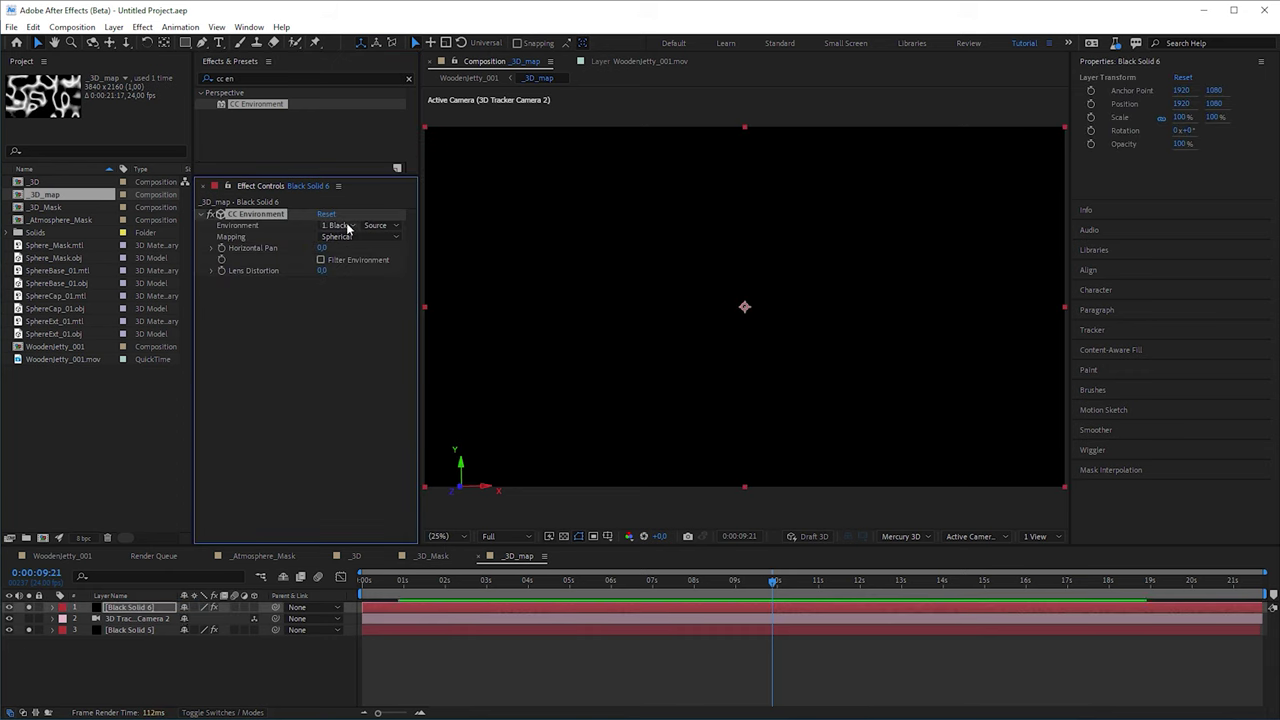
{"action": "left_click", "coordinate": [338, 225]}
{"action": "left_click", "coordinate": [360, 272]}
{"action": "left_click", "coordinate": [391, 228]}
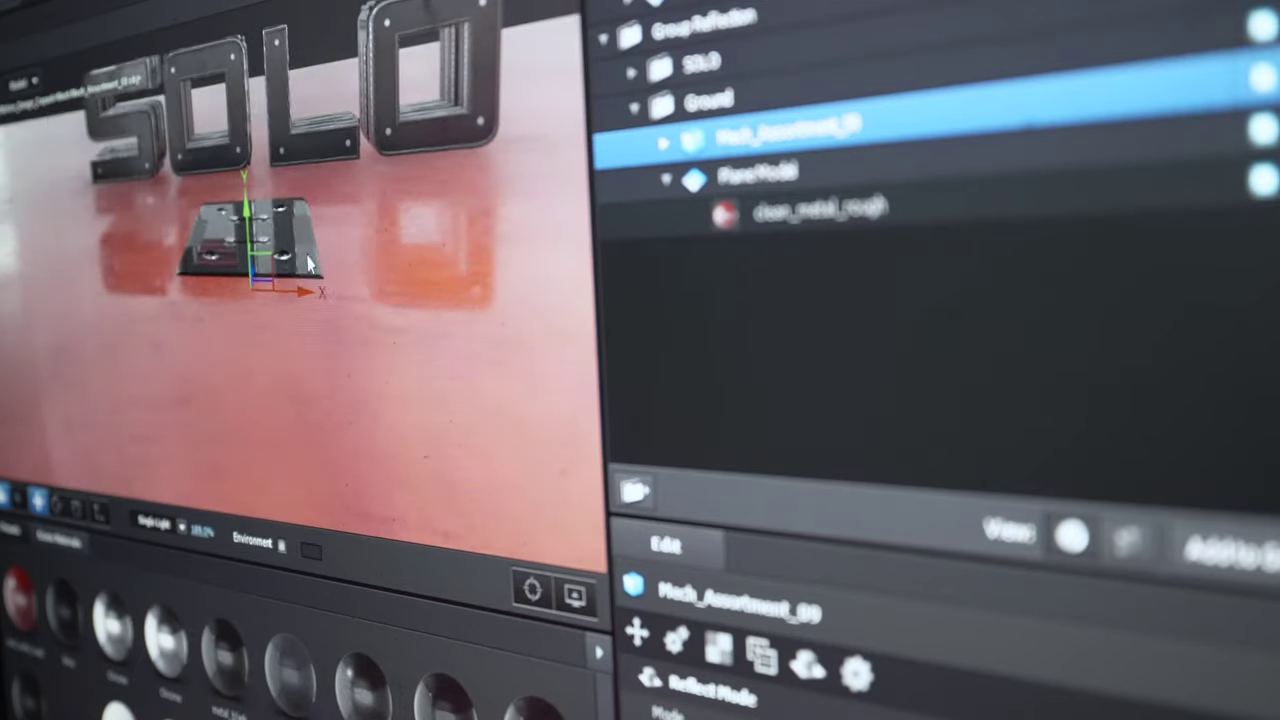
Duplicate the Mesh_Assortment_09 plate and slide the copy sideways along X.
{"action": "key", "text": "ctrl+d"}
{"action": "left_click_drag", "start_coordinate": [243, 326], "coordinate": [300, 337]}
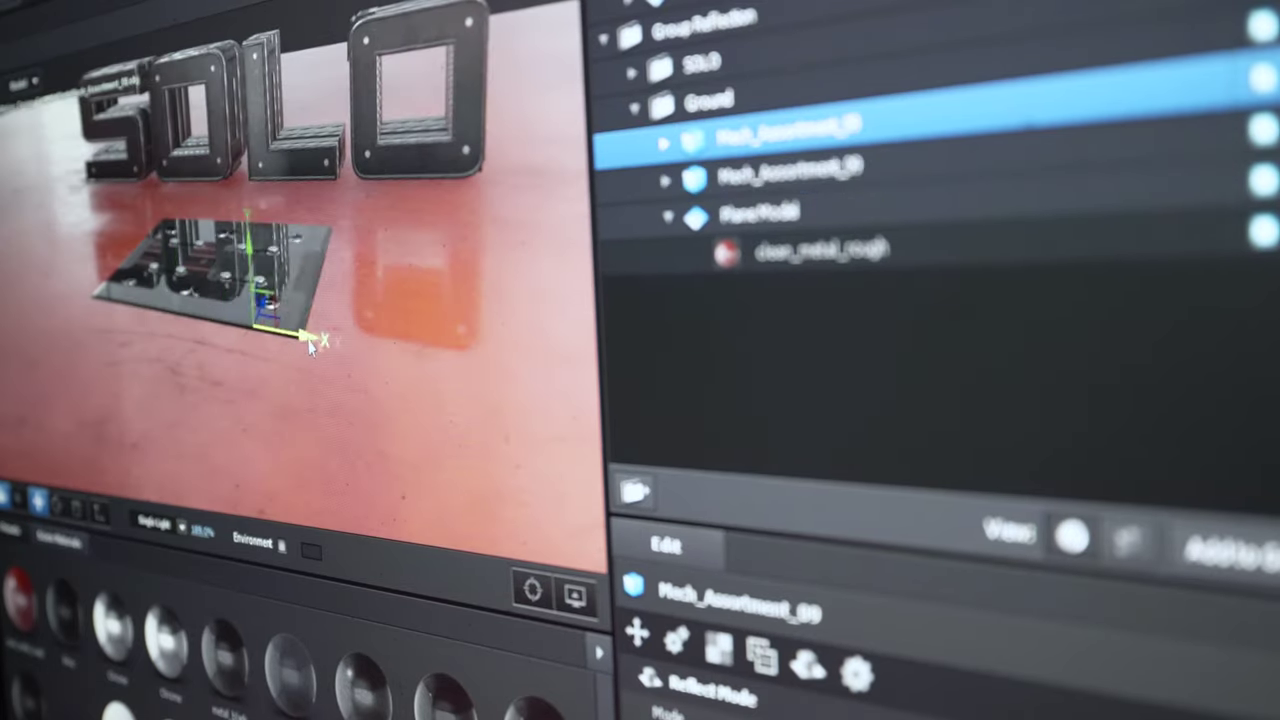